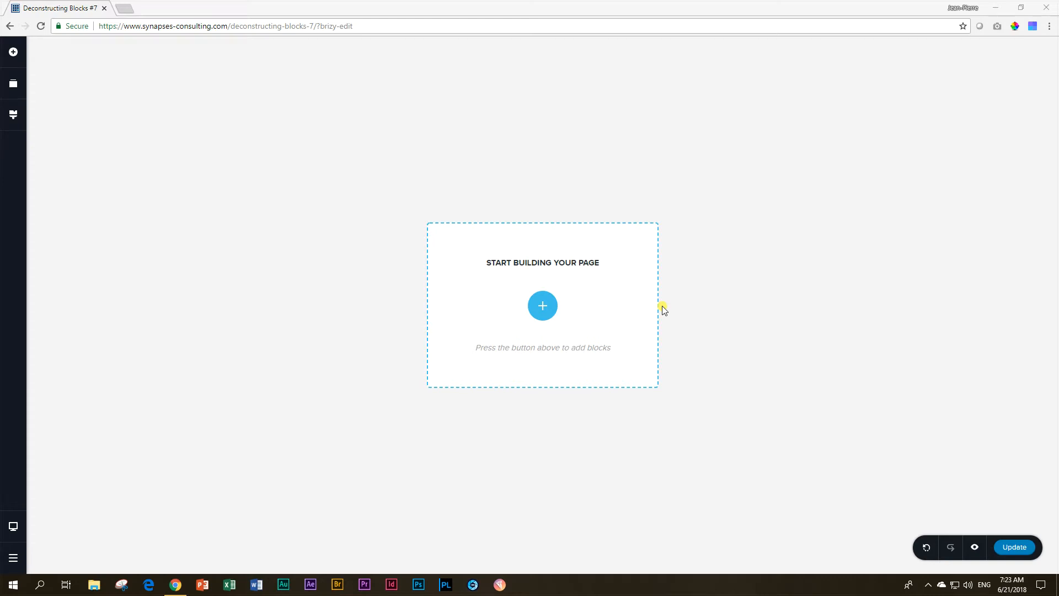
Add the light prebuilt block with the Gorgeous Design and Comfortable Options rows to the empty page
click(543, 305)
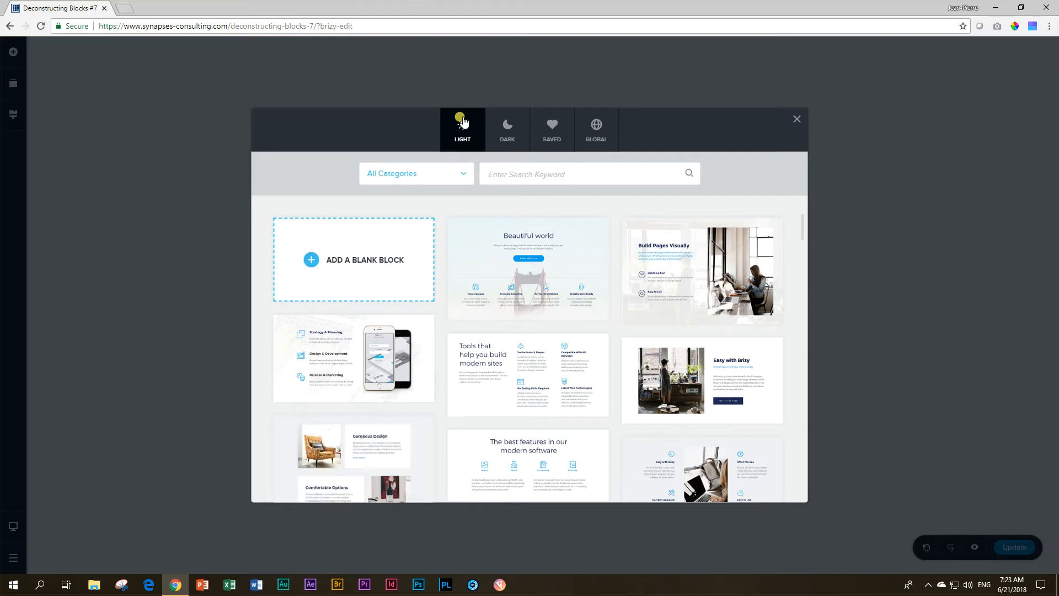
click(514, 138)
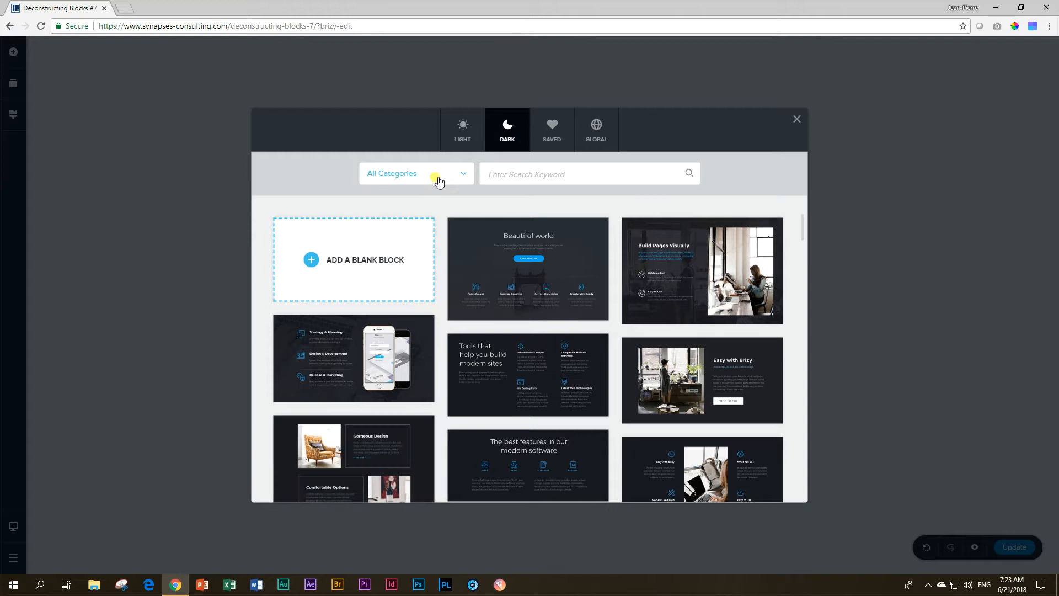
click(453, 137)
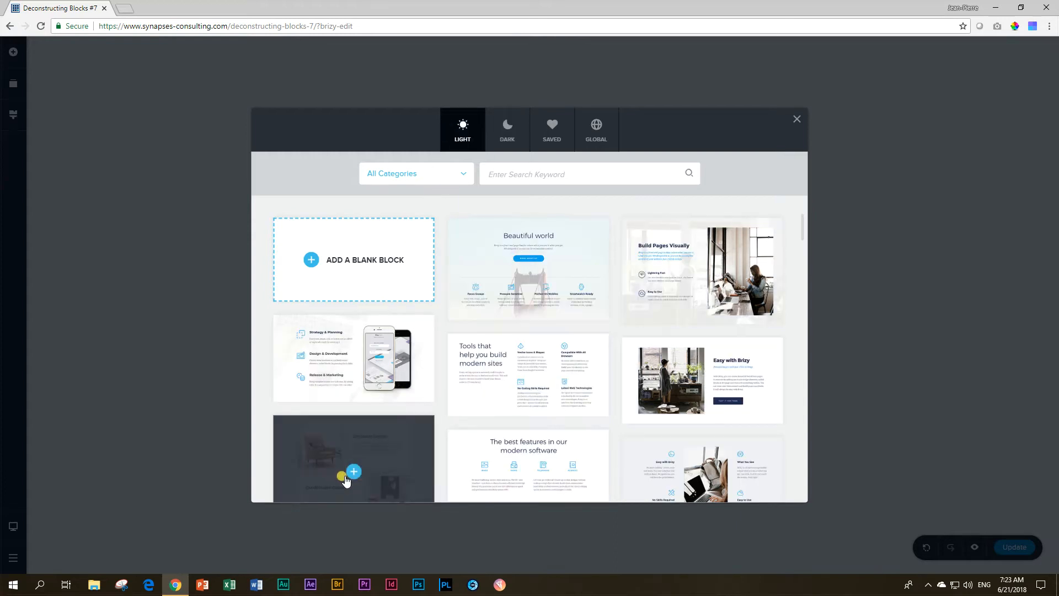
click(351, 471)
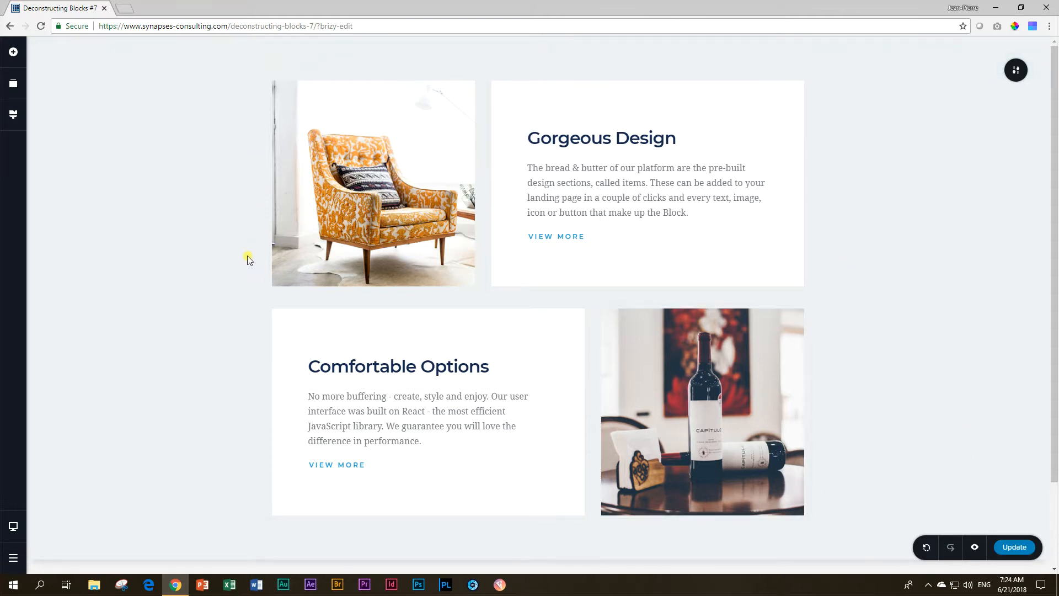
click(13, 52)
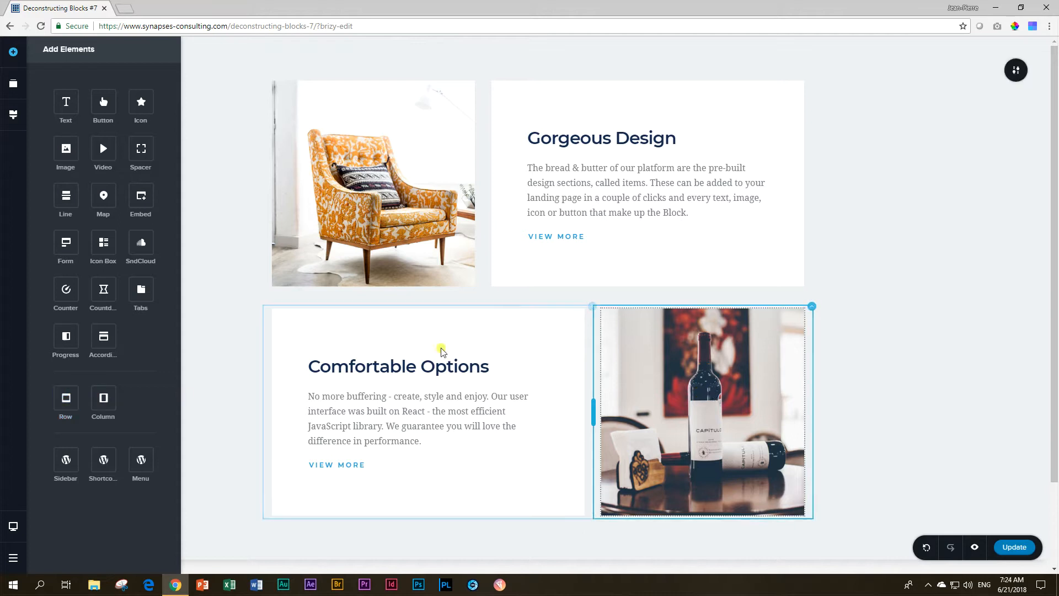
click(863, 392)
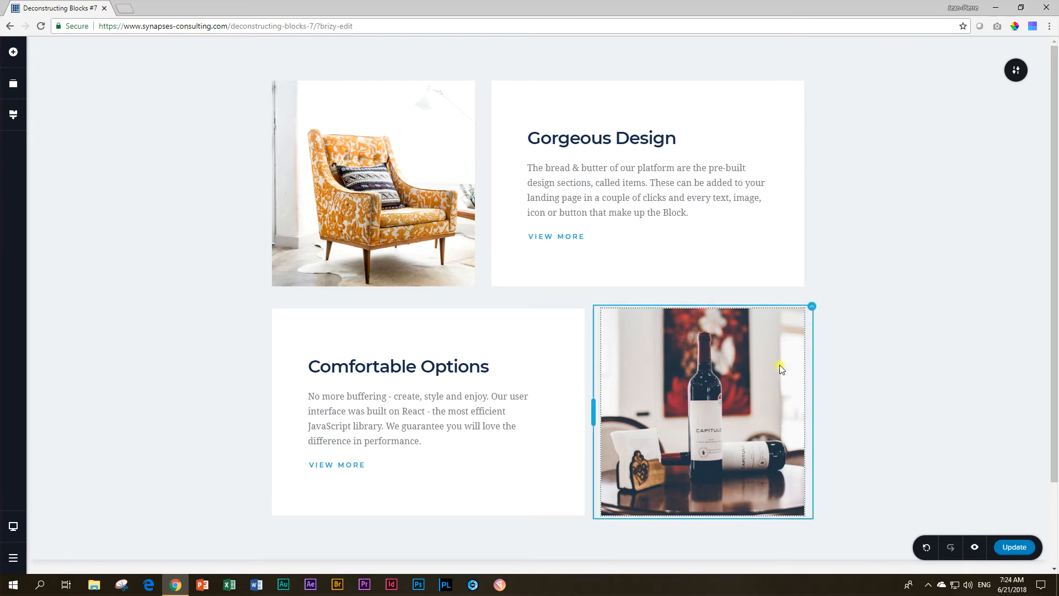
scroll(881, 363, down, 2)
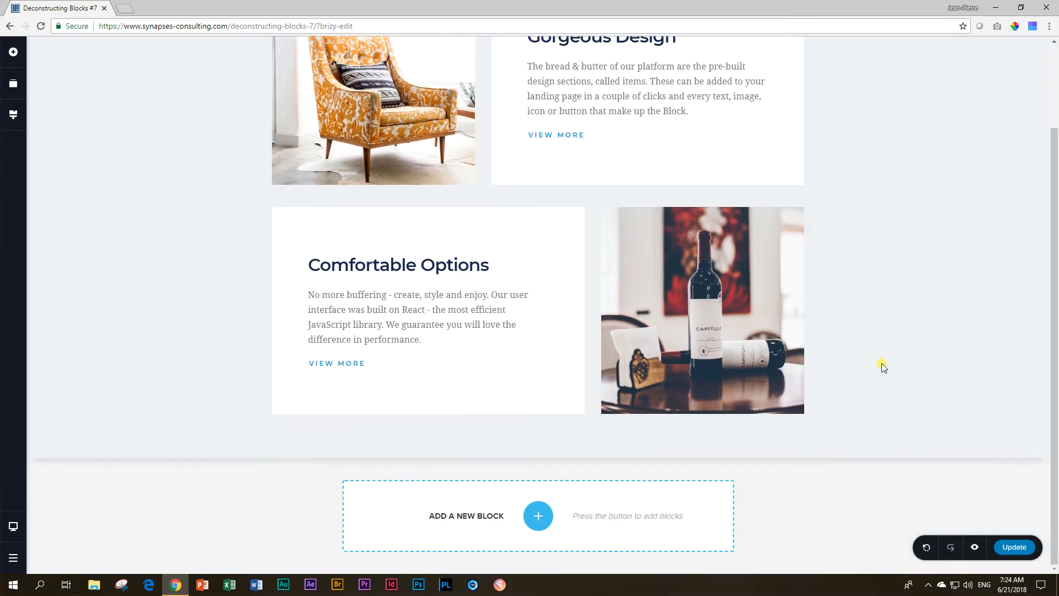
scroll(881, 363, up, 2)
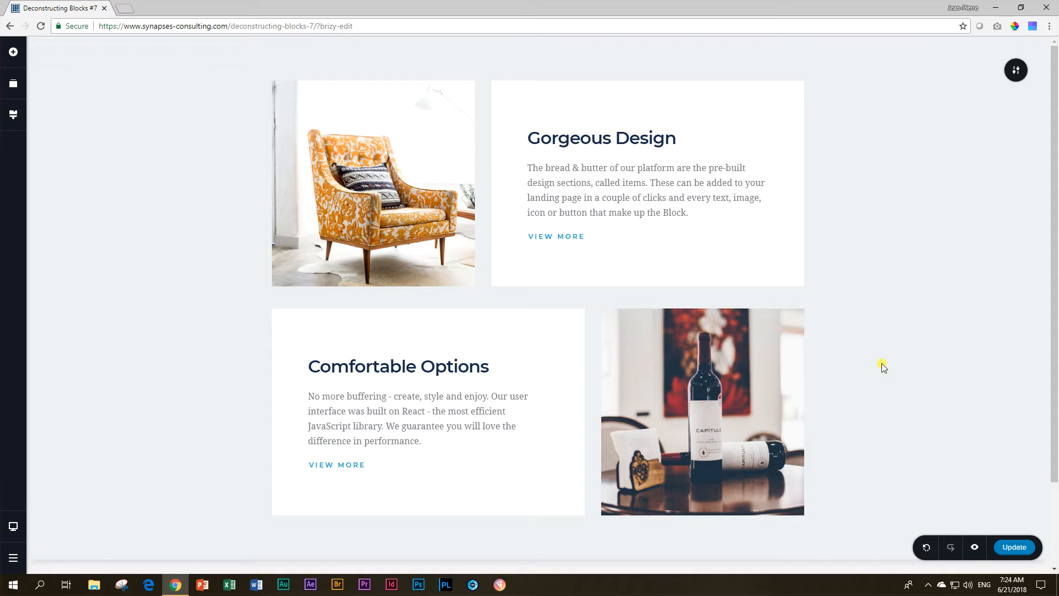
Add a blank block below the prebuilt block and delete the default two-column row from it
scroll(926, 229, down, 2)
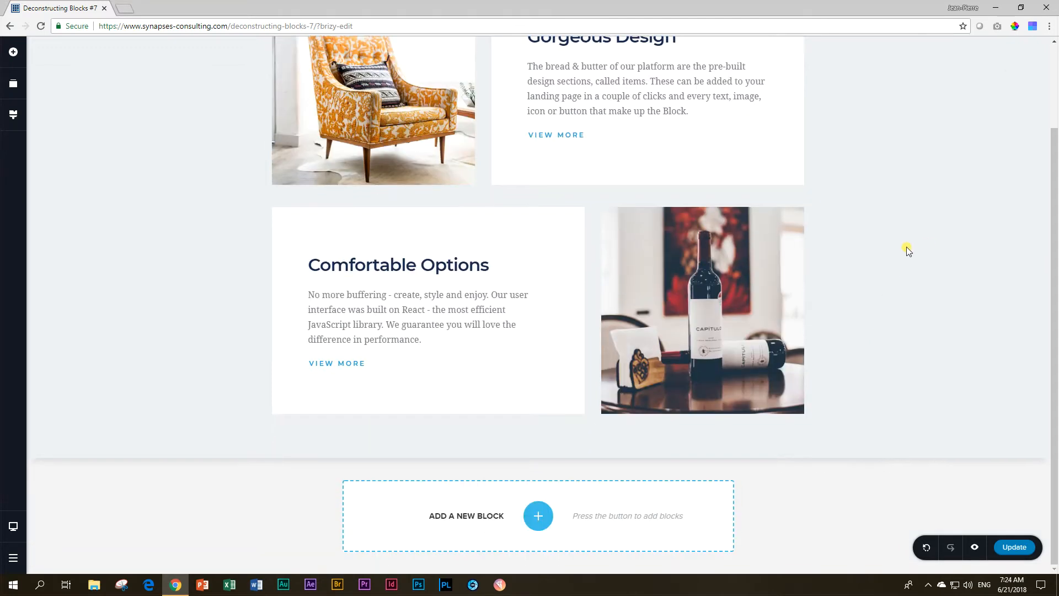
click(538, 516)
click(382, 269)
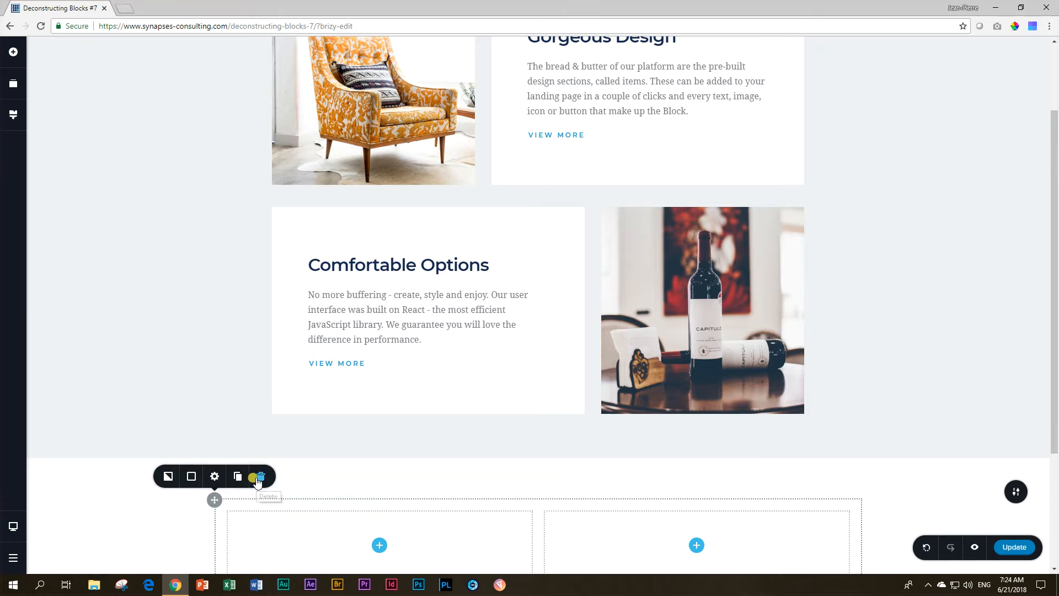
click(257, 474)
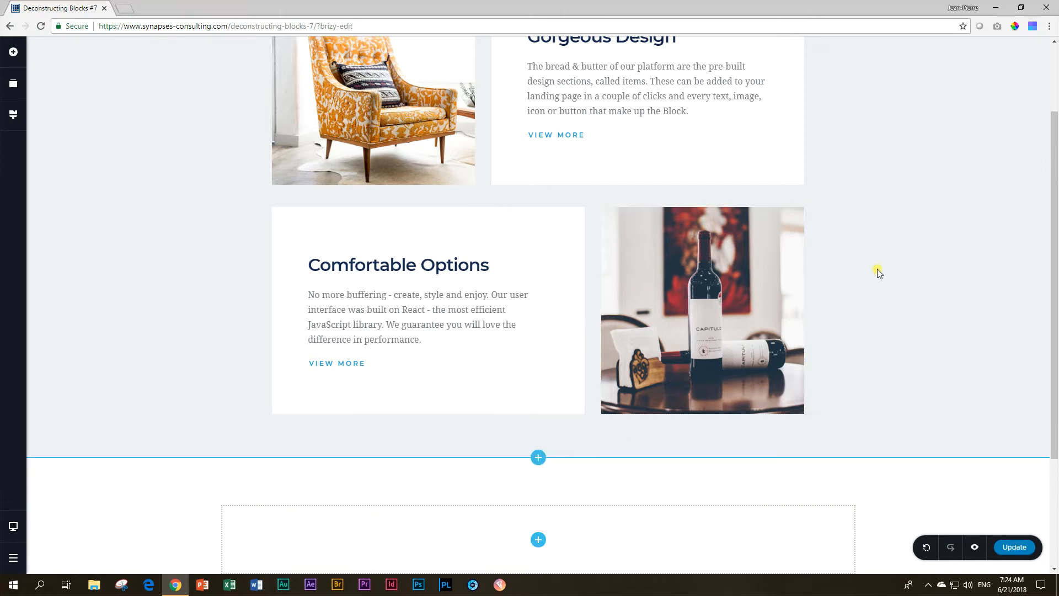
Place a Column element in the blank block to split it into two columns
scroll(877, 269, up, 2)
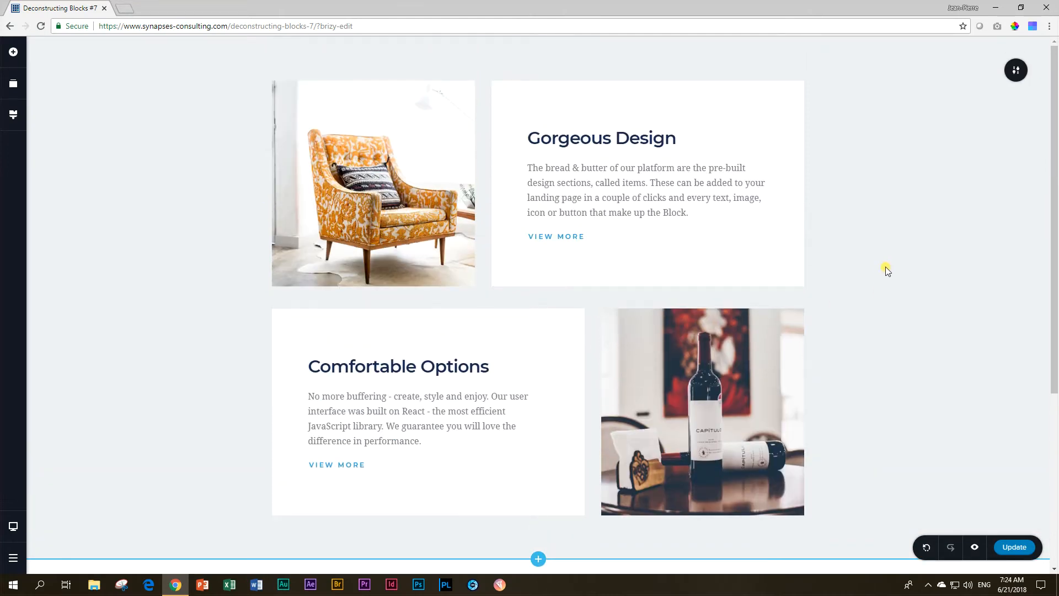
key(ctrl+minus)
key(ctrl+minus)
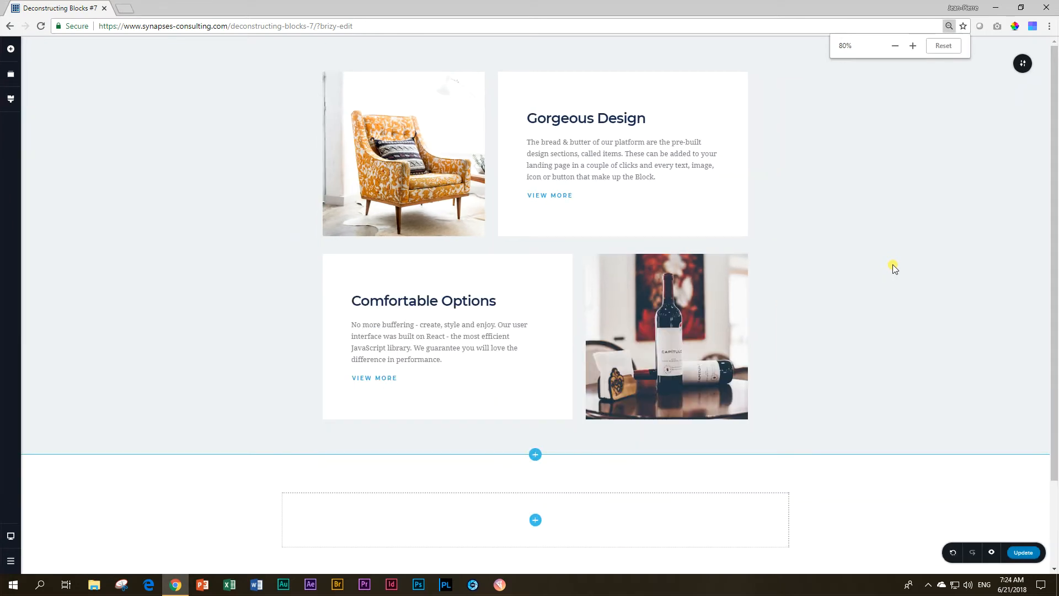
scroll(860, 224, down, 1)
scroll(866, 224, up, 1)
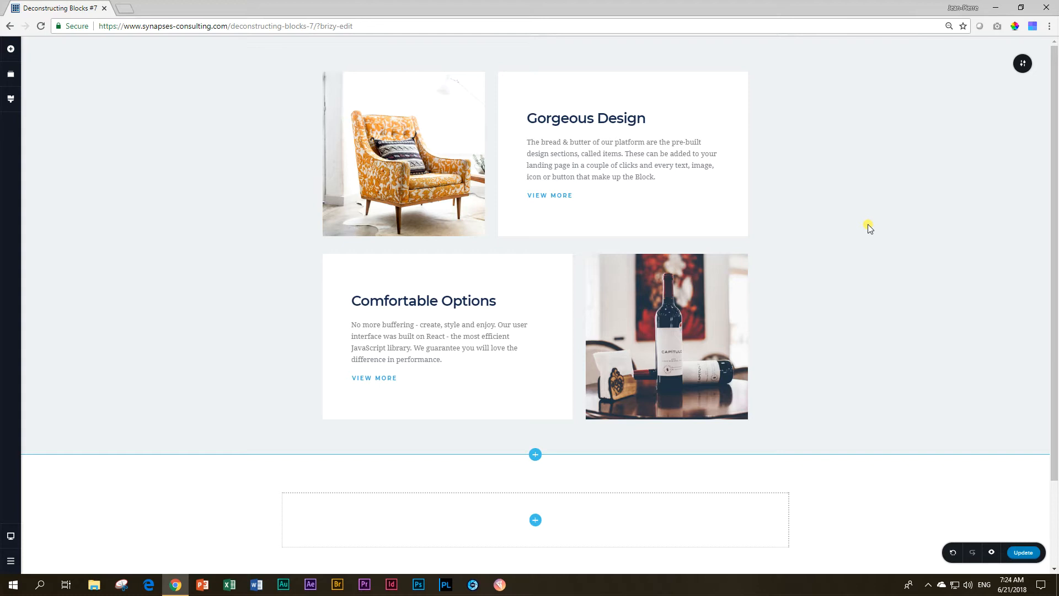
click(9, 51)
drag(83, 325, 535, 529)
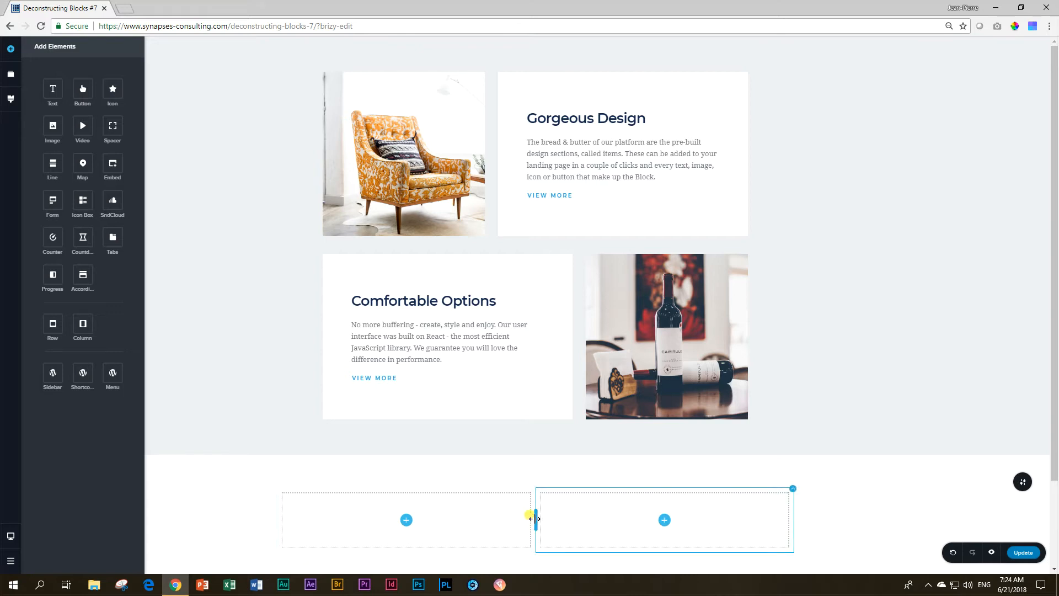
Resize the new block's columns to match the Gorgeous Design row, with the left column about 40% wide
drag(535, 517, 430, 525)
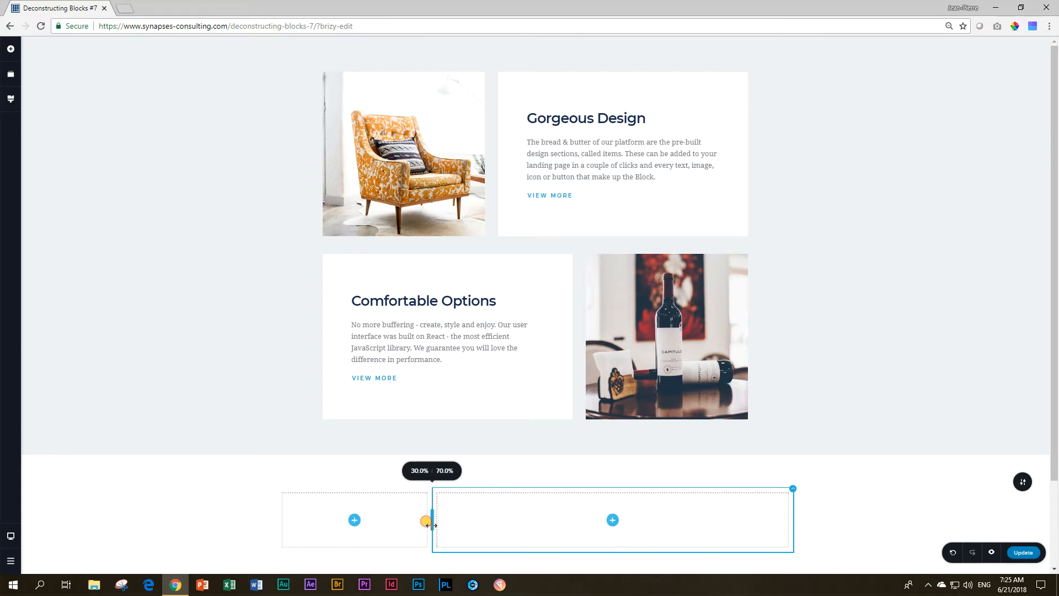
drag(428, 525, 523, 524)
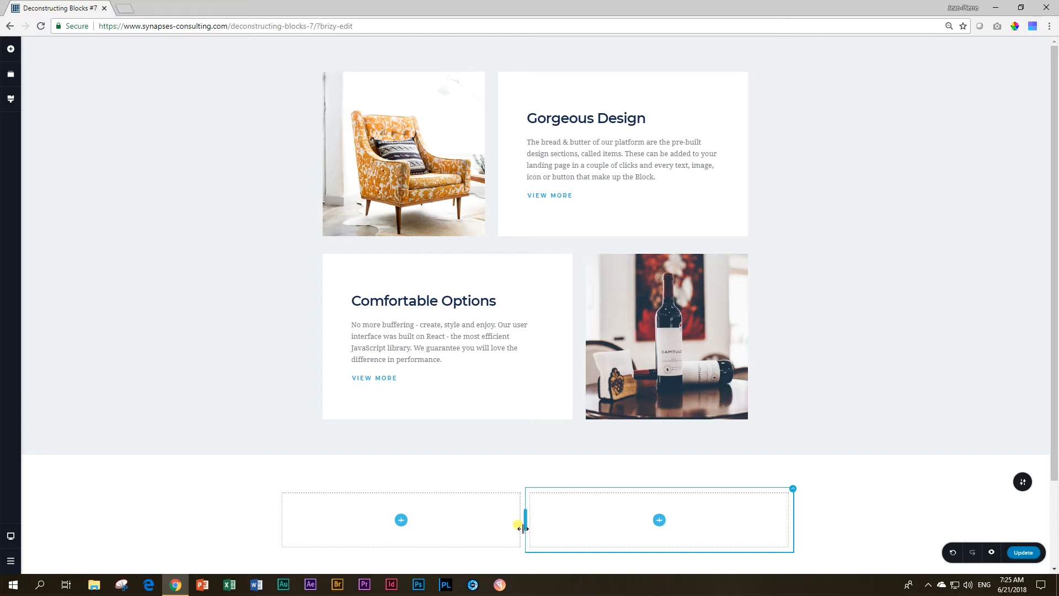
drag(490, 149, 492, 150)
drag(524, 514, 483, 528)
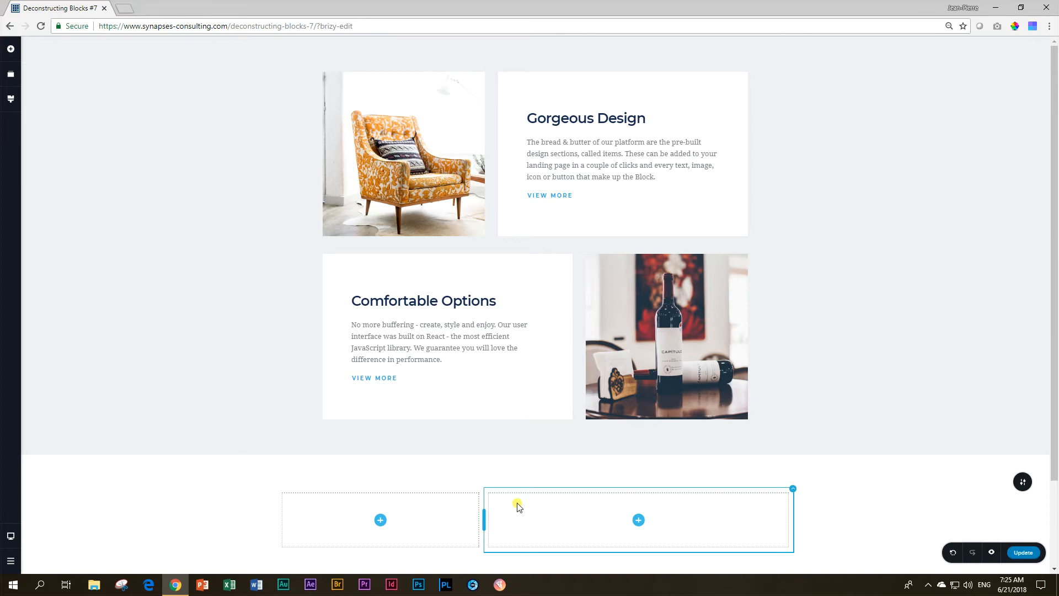
Add an Image element to the left column of the new block
click(418, 132)
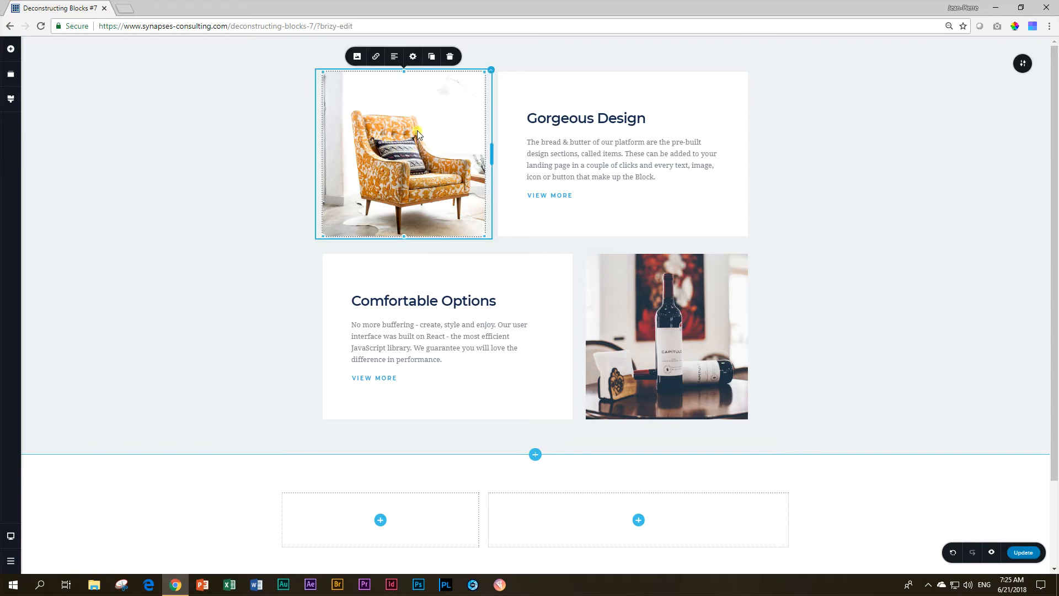
click(10, 48)
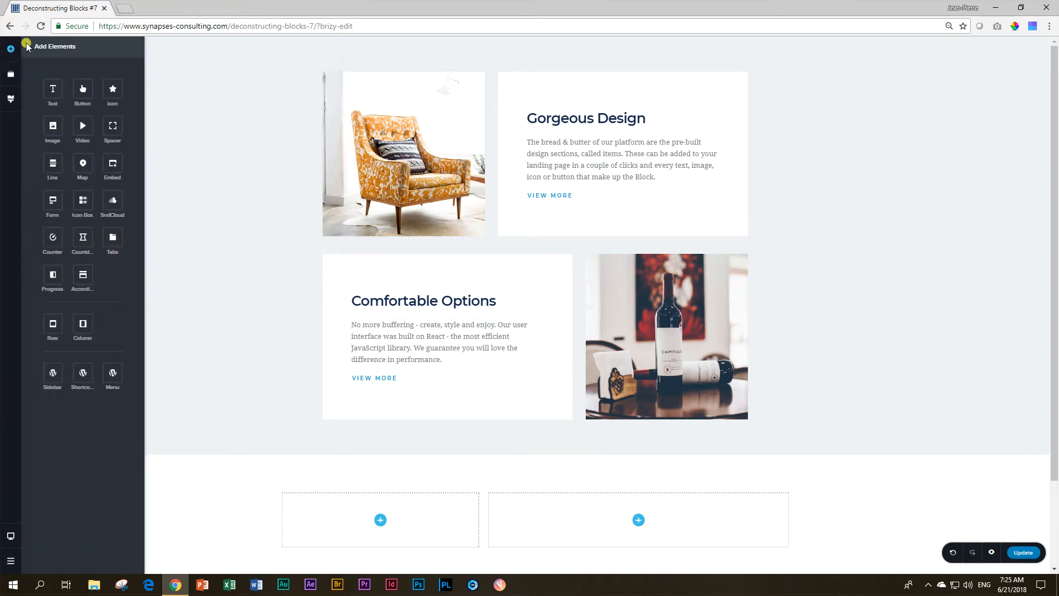
drag(52, 127, 377, 531)
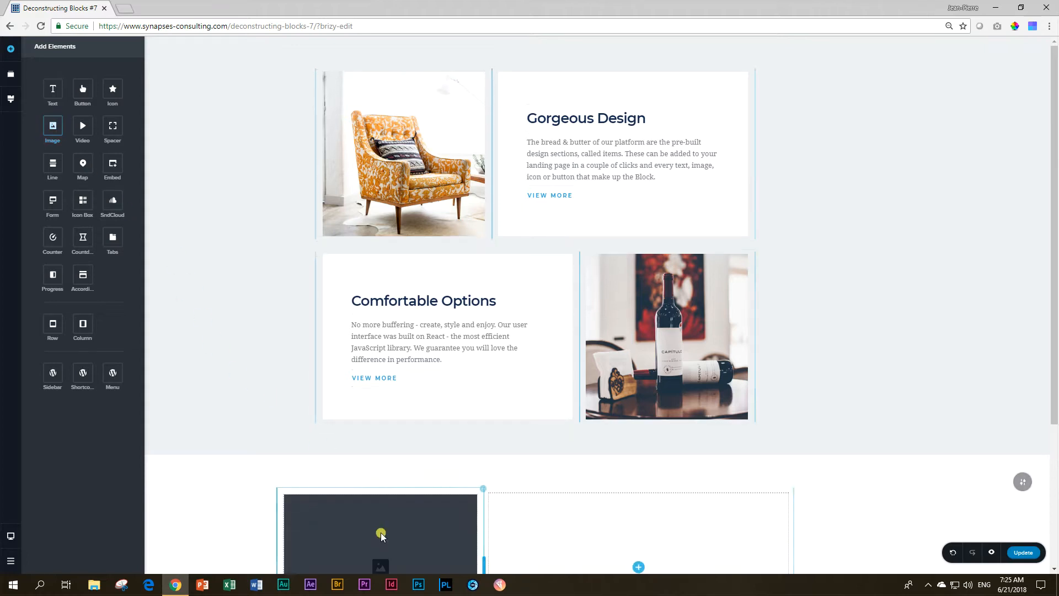
Check the prebuilt block's width setting and set the new block's boxed width to 85%
scroll(361, 468, down, 1)
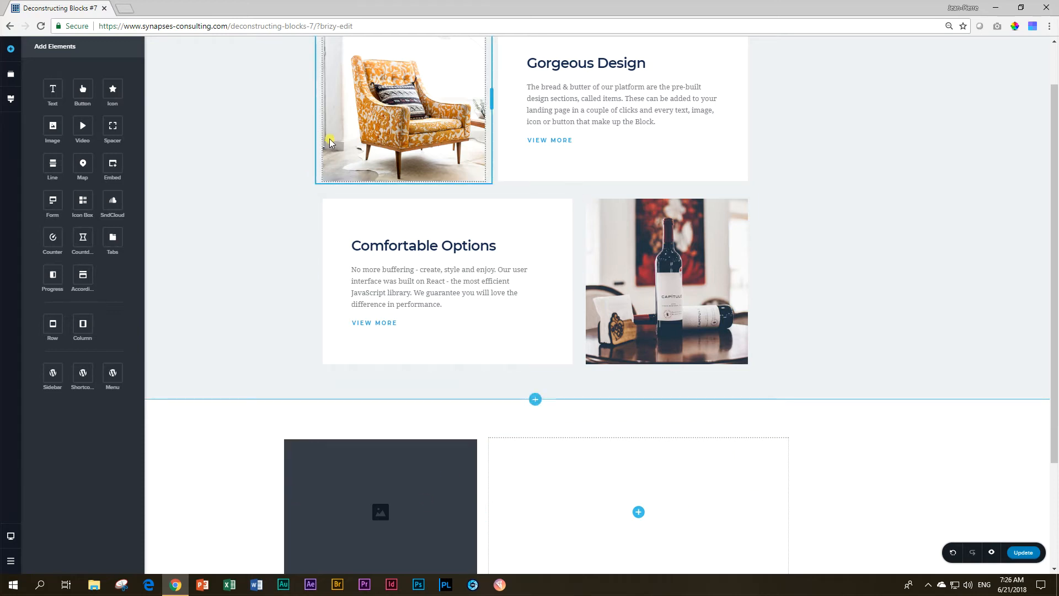
scroll(329, 142, up, 1)
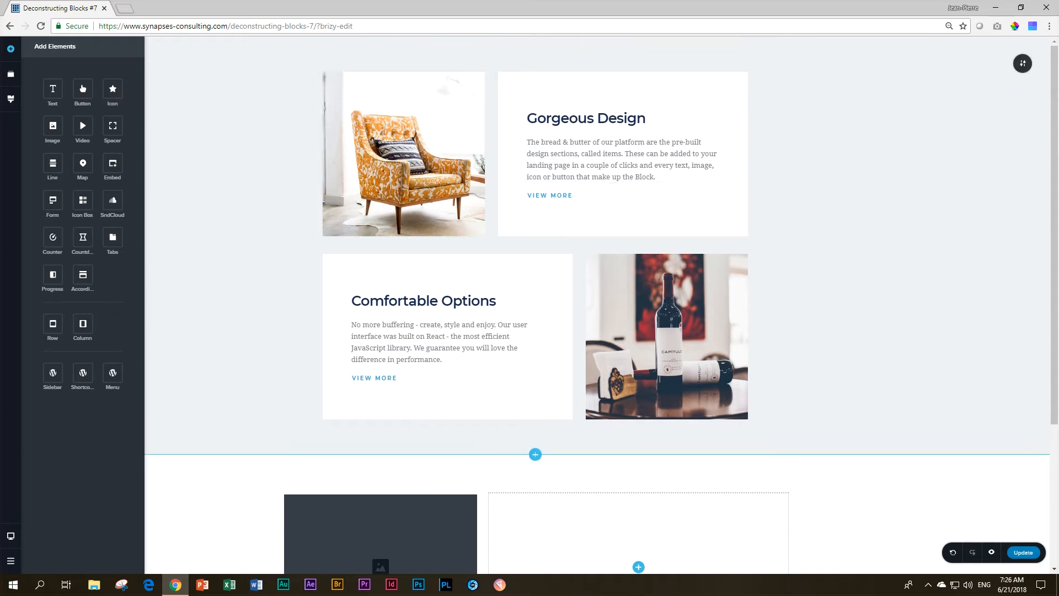
click(1025, 64)
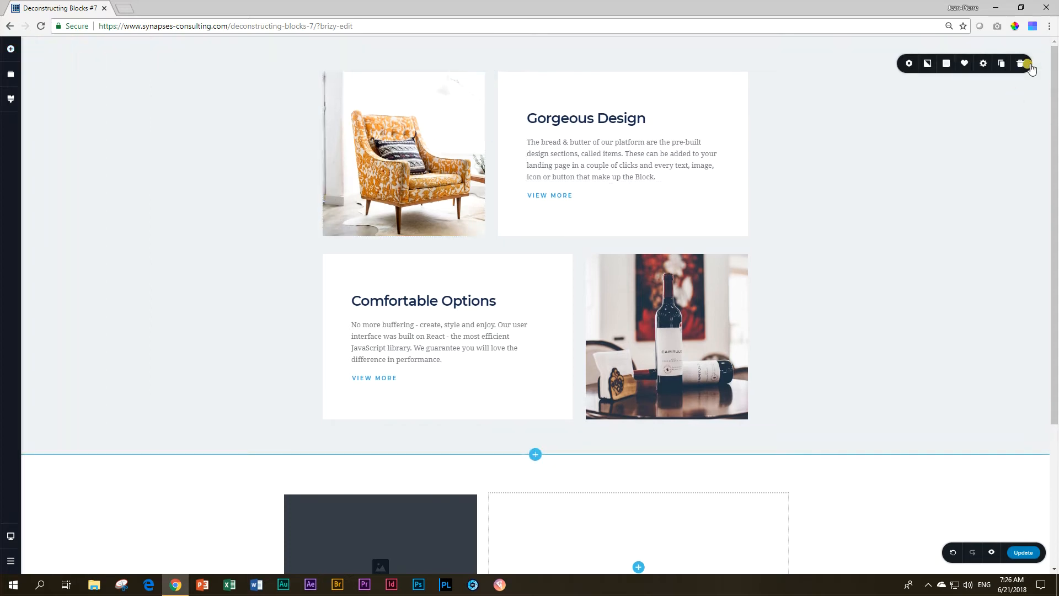
click(983, 64)
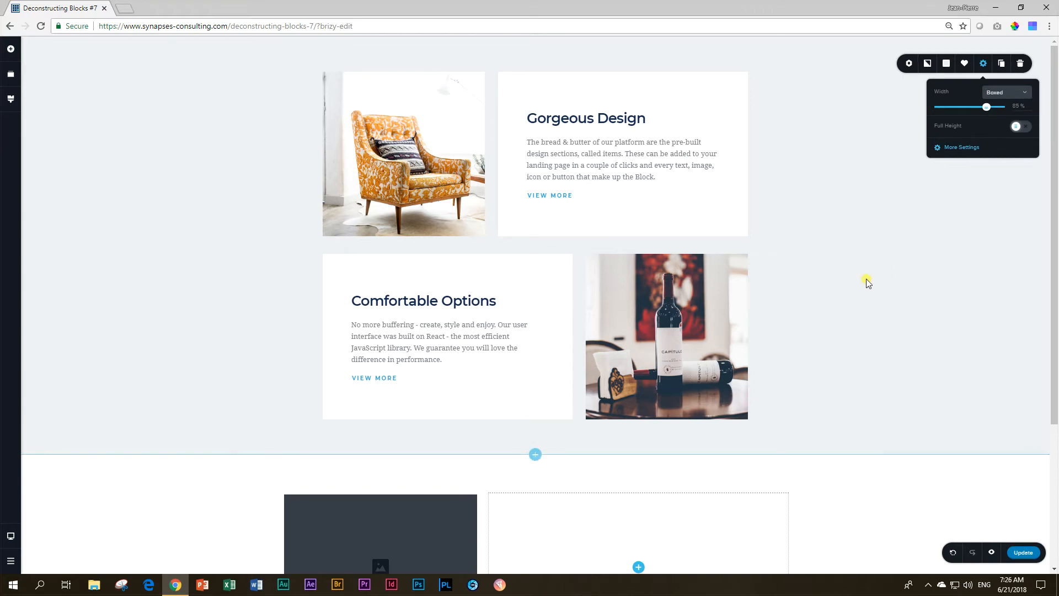
scroll(820, 354, down, 3)
click(1021, 317)
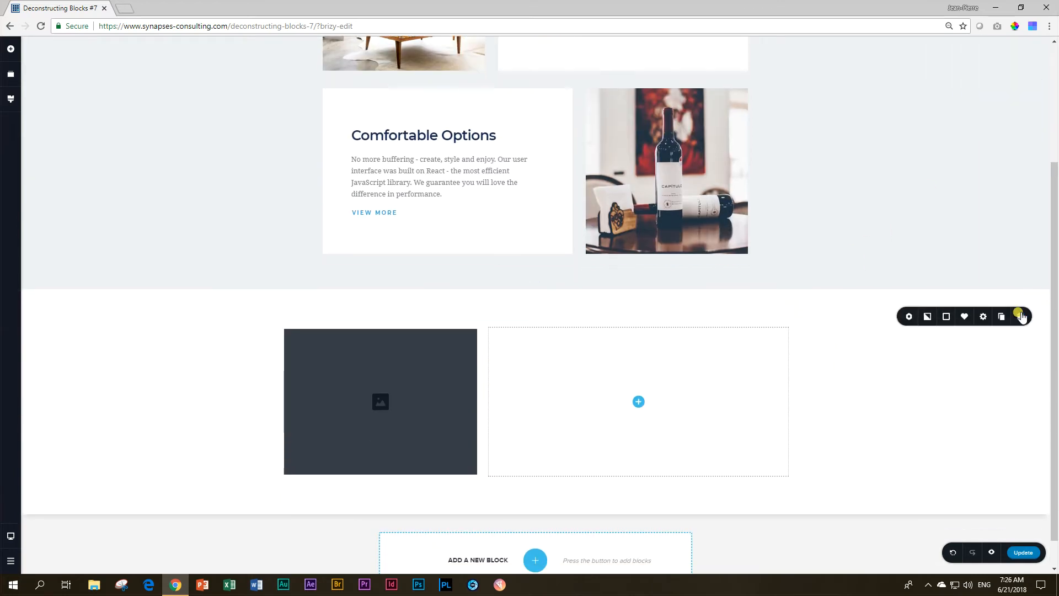
click(982, 316)
drag(1001, 250, 987, 249)
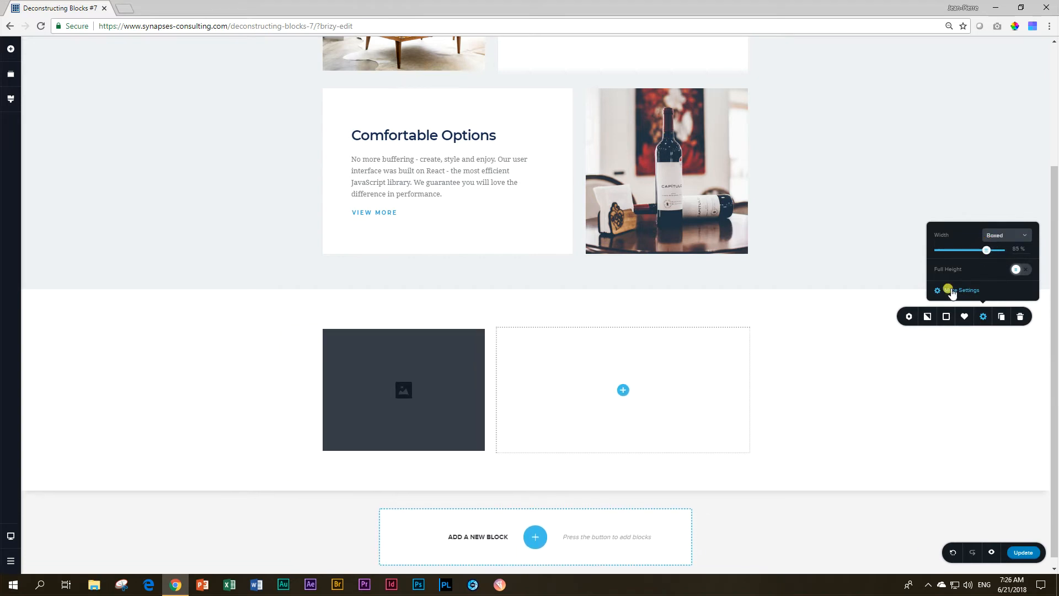
click(859, 419)
Fill the new block's image placeholder with the orange armchair photo from the media library
key(ctrl+plus)
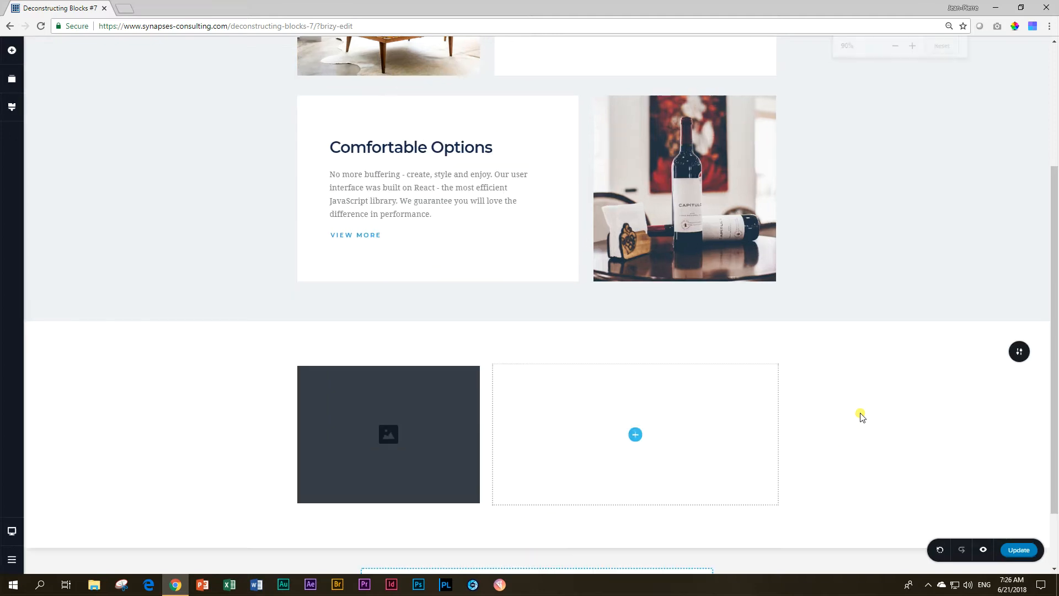
scroll(863, 416, up, 2)
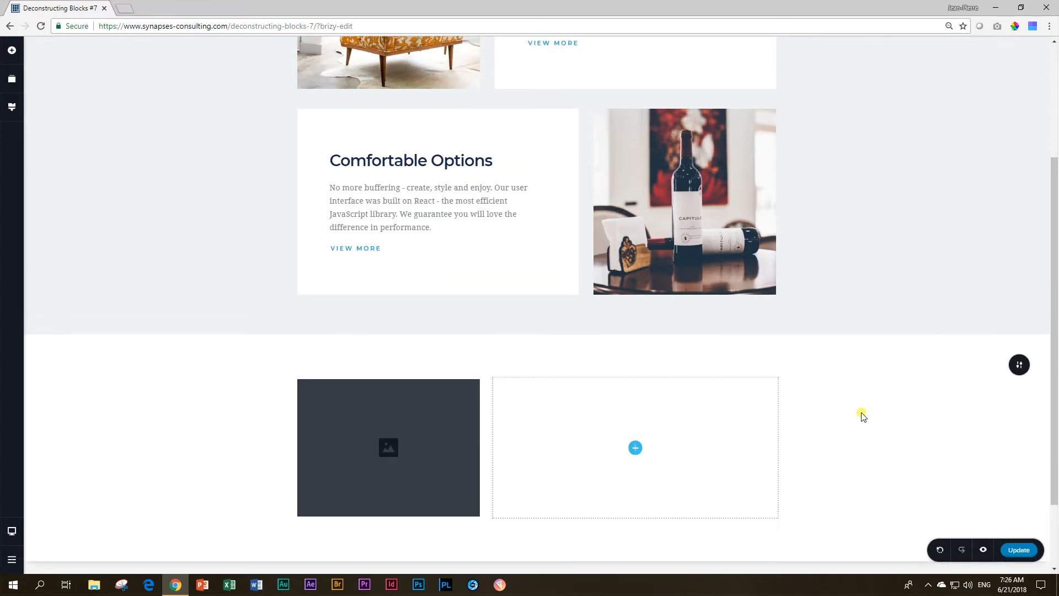
scroll(436, 445, down, 1)
click(395, 492)
click(337, 404)
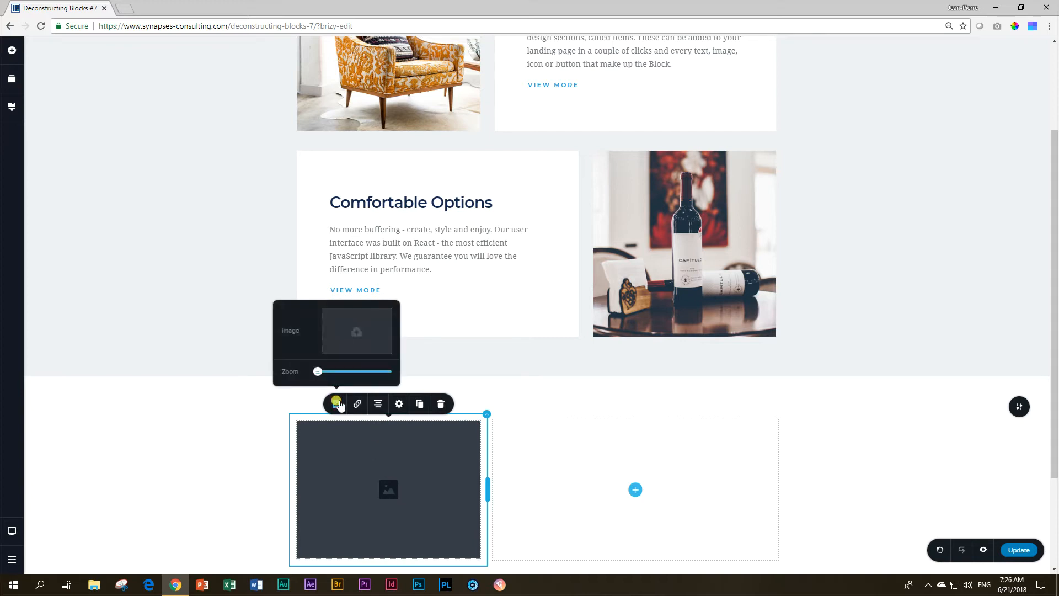
click(354, 331)
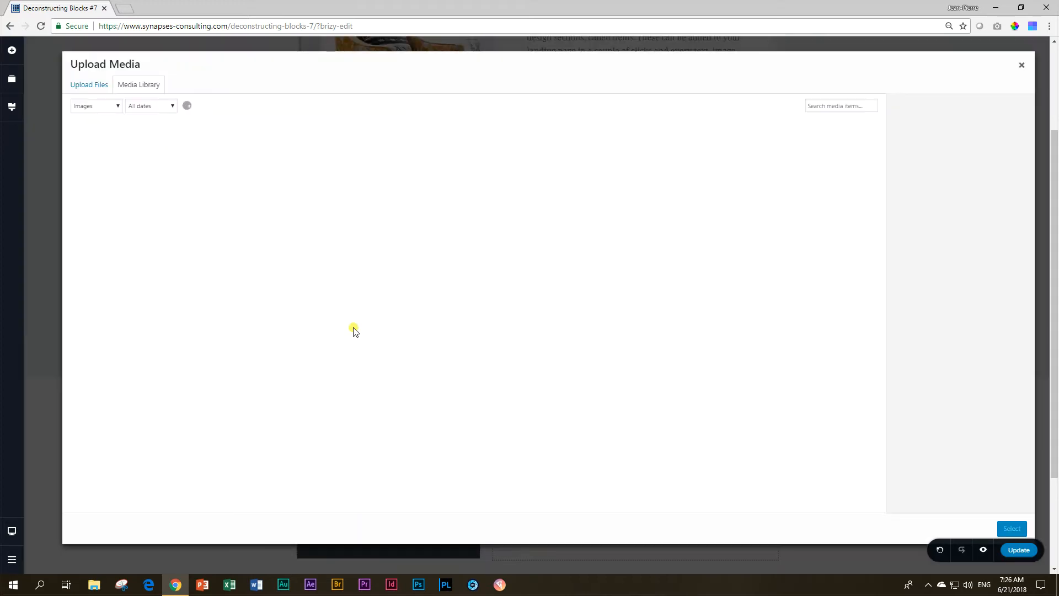
click(190, 163)
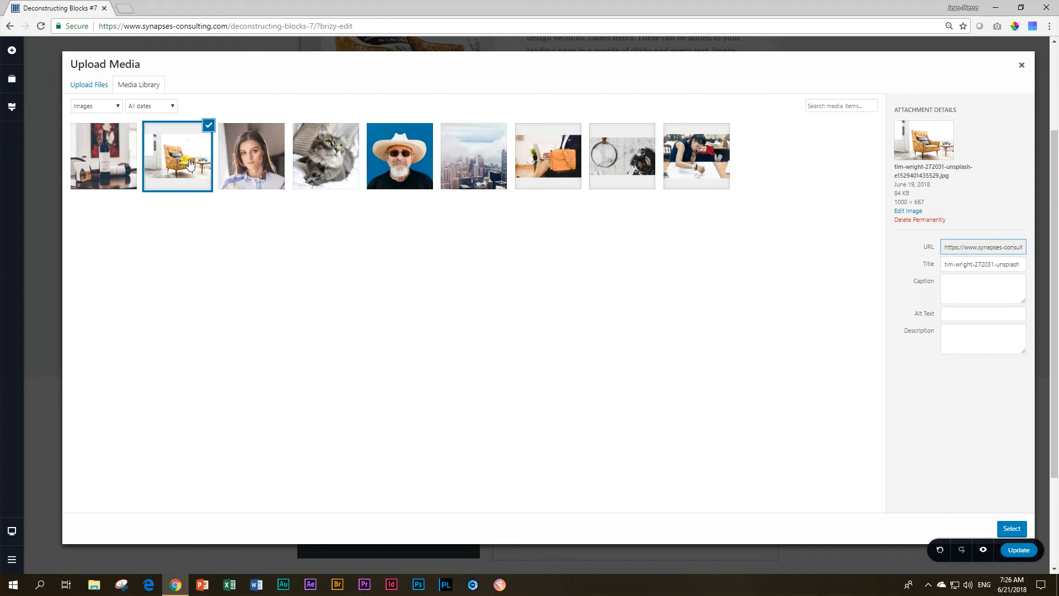
click(1013, 530)
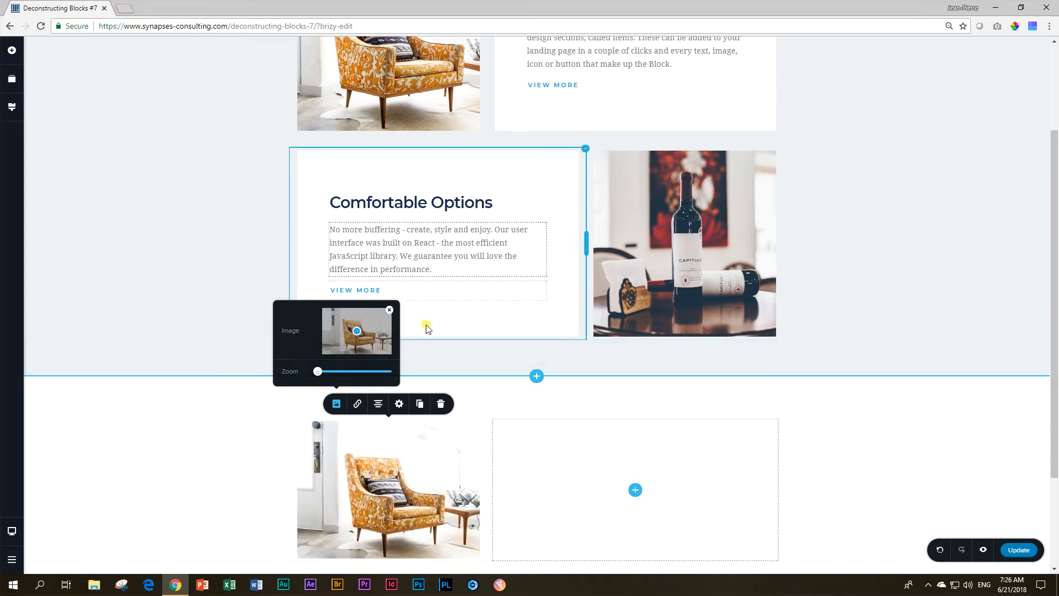
scroll(435, 435, down, 1)
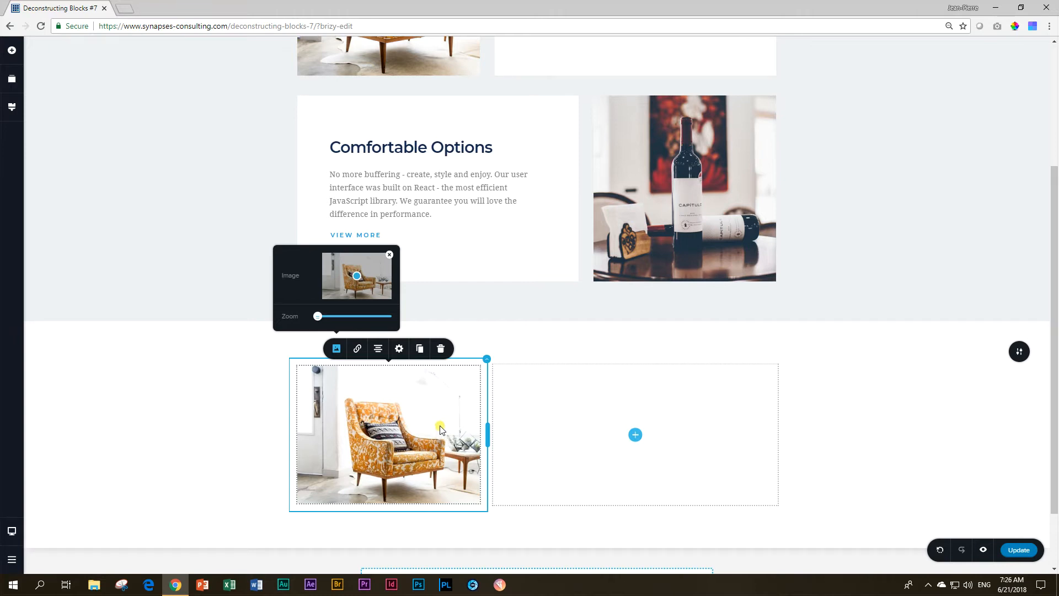
scroll(419, 425, up, 3)
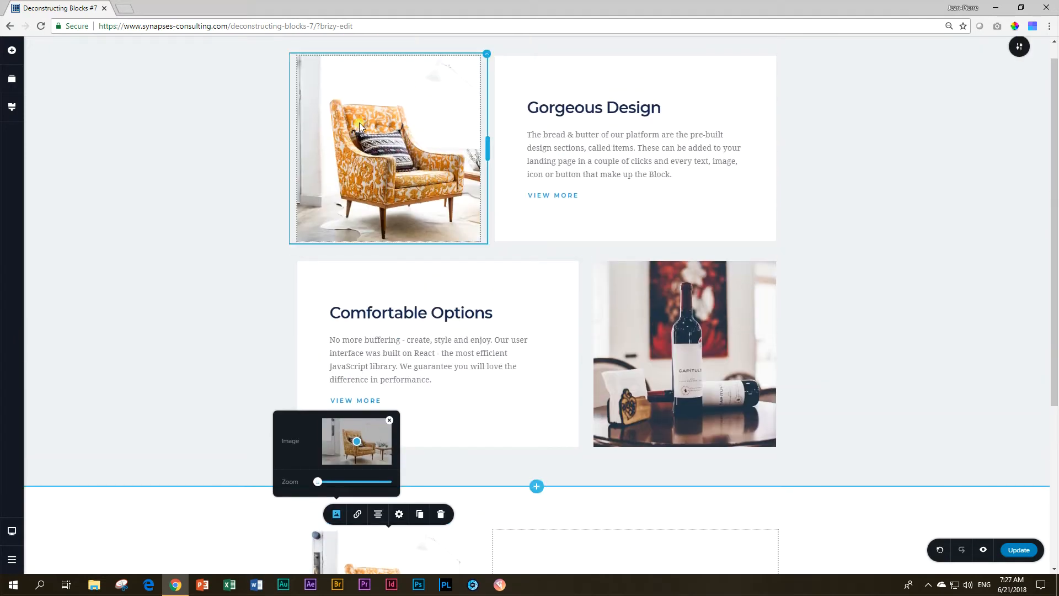
Check the size and height settings of the armchair image in the original Gorgeous Design row
scroll(372, 180, down, 4)
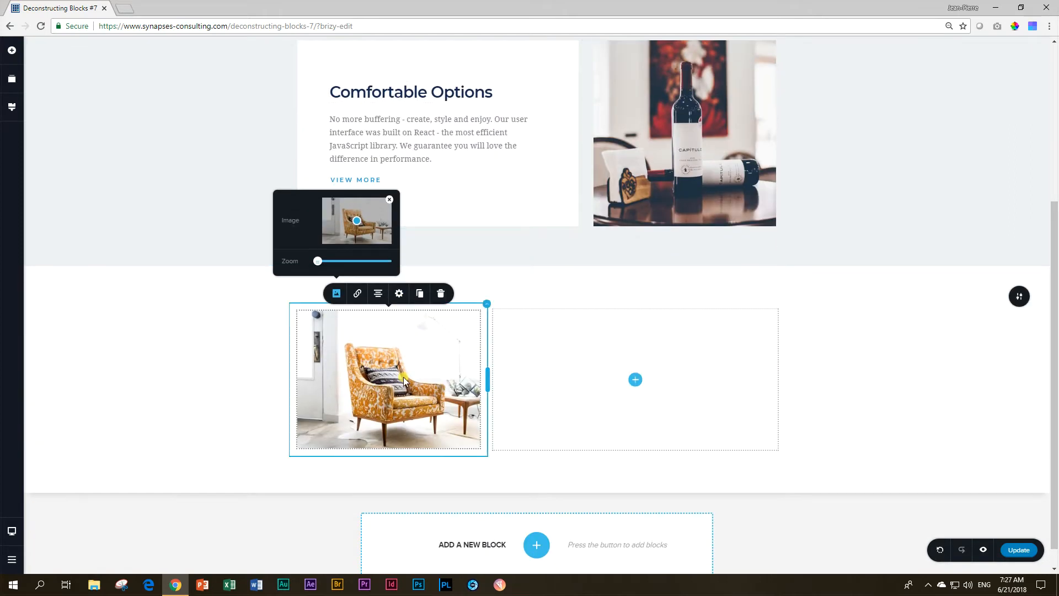
scroll(406, 384, up, 3)
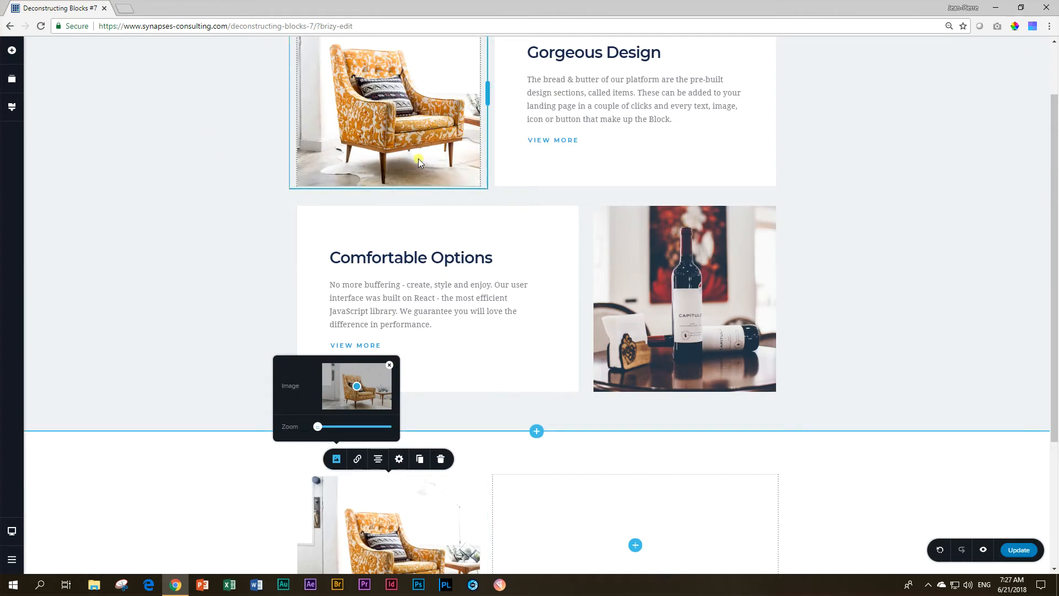
scroll(419, 159, up, 1)
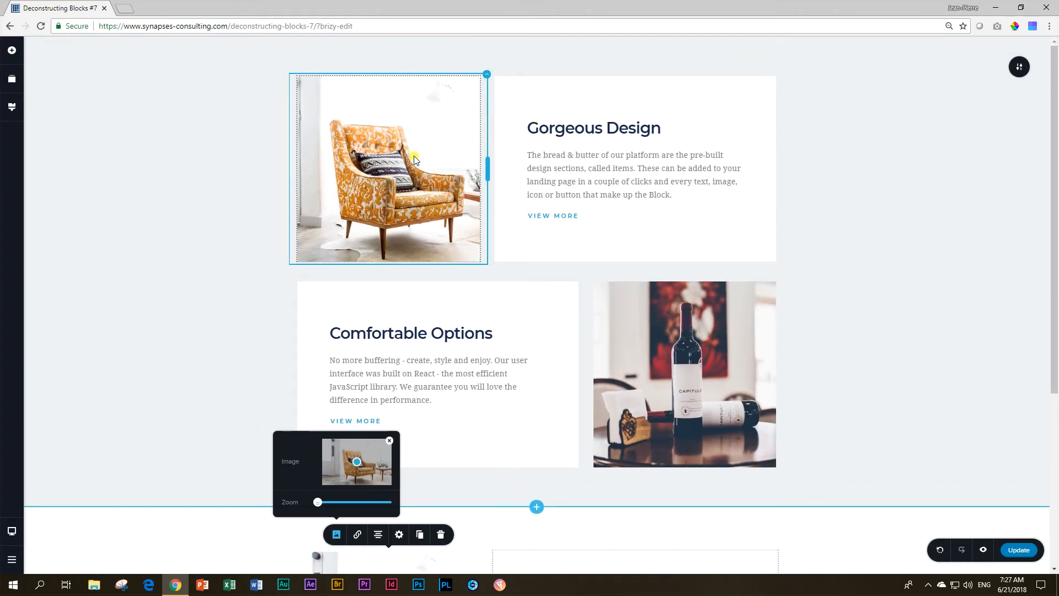
click(414, 160)
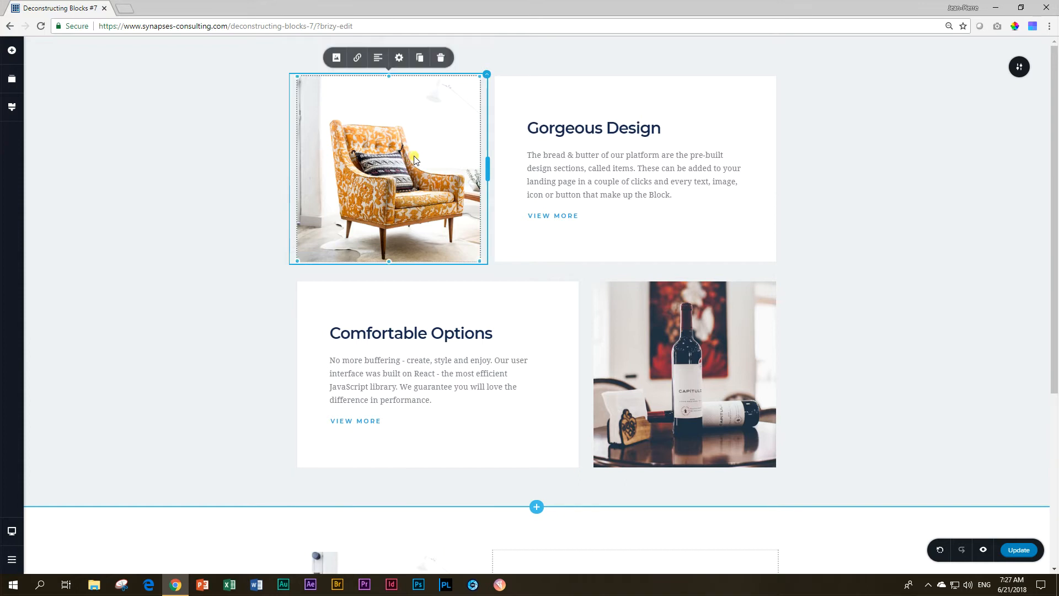
click(398, 60)
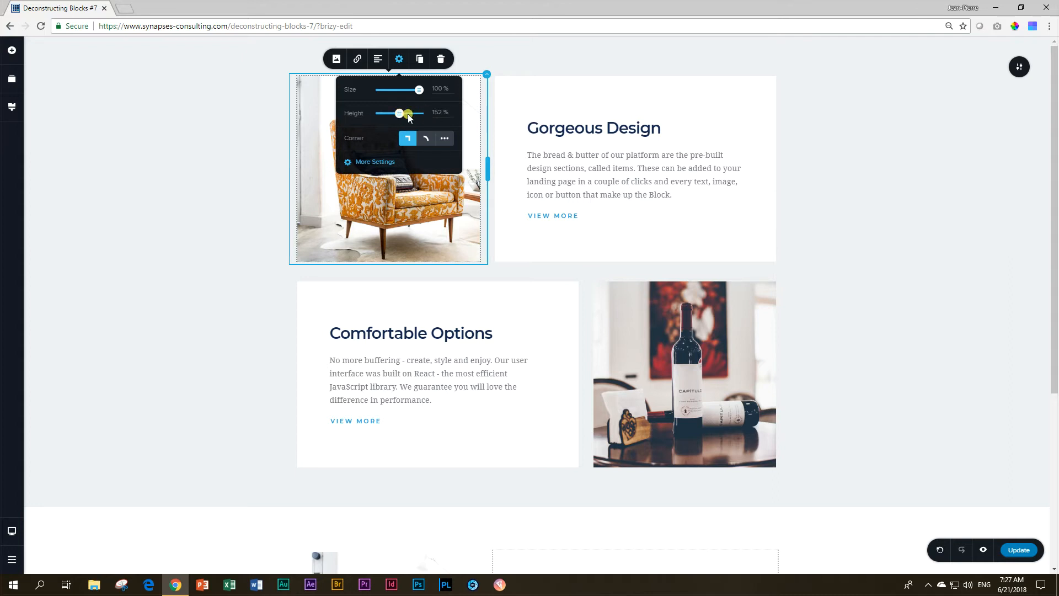
click(396, 207)
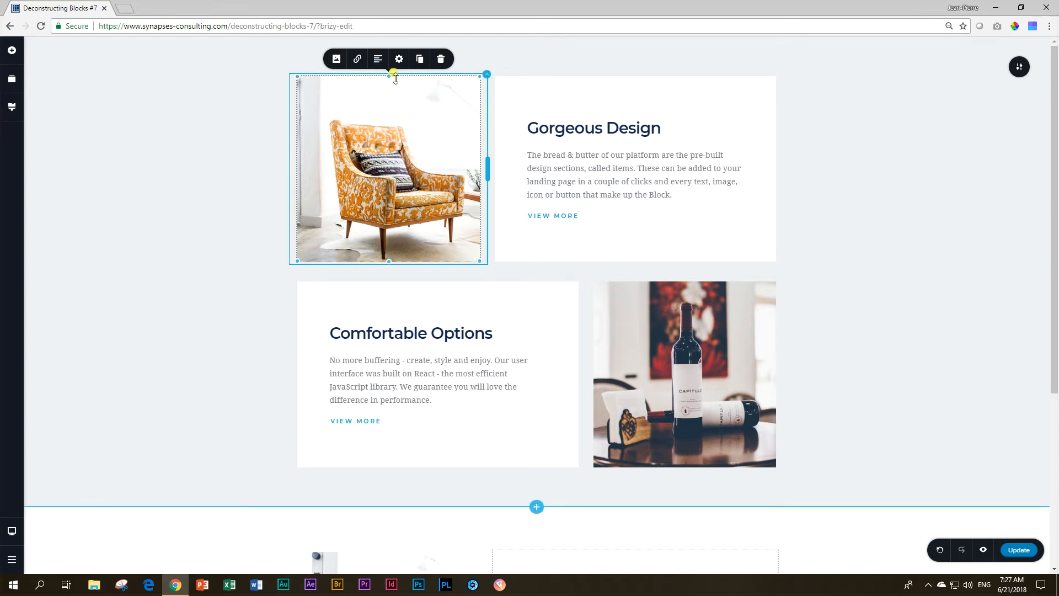
Stretch the new block's armchair image downward to roughly the height of the original image
scroll(398, 216, down, 4)
click(408, 367)
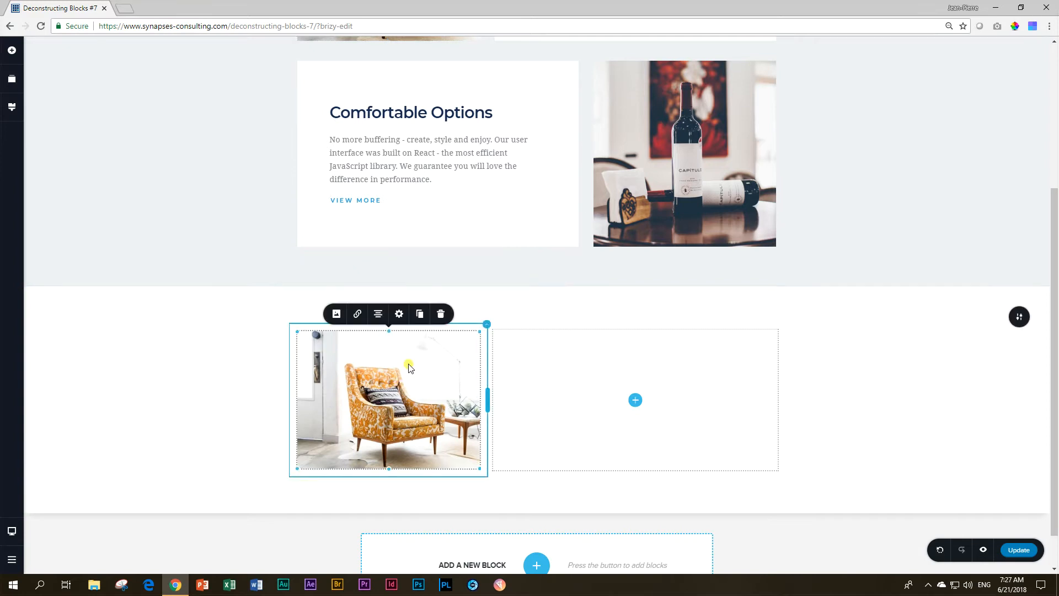
scroll(405, 363, down, 1)
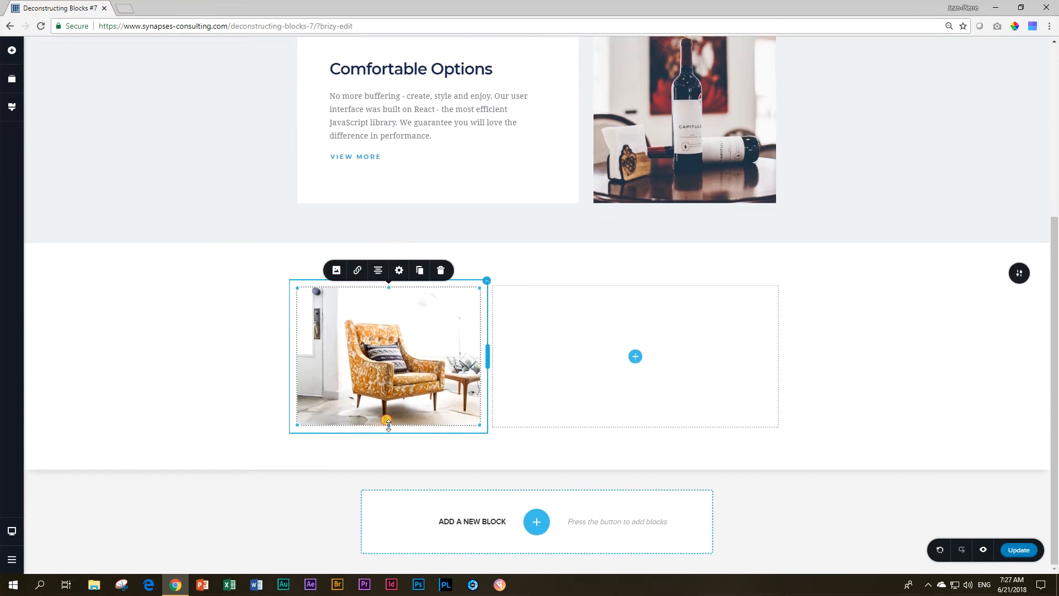
drag(389, 425, 384, 480)
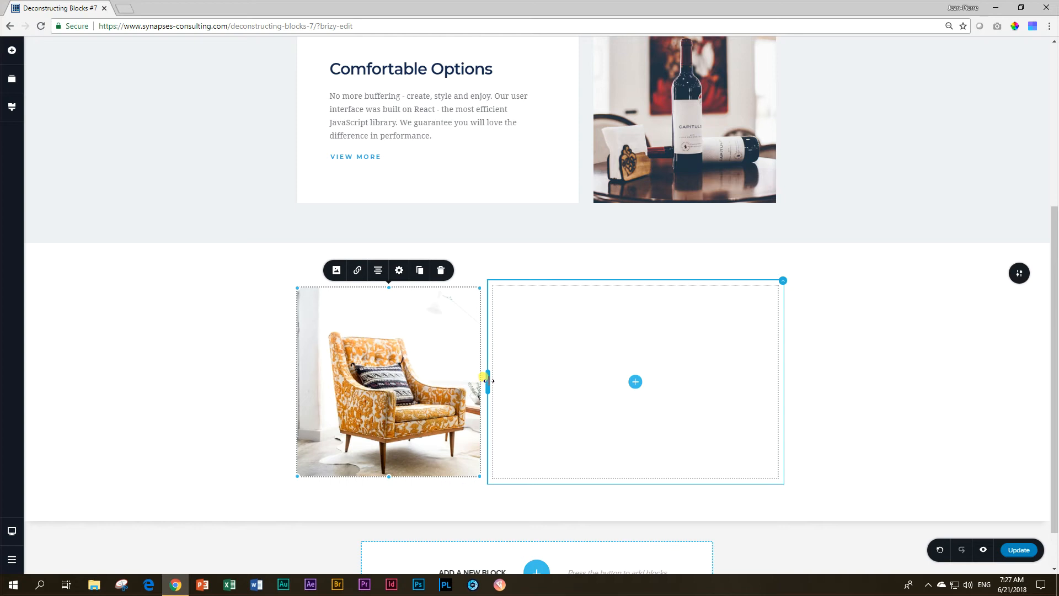
Try narrowing the new block's left column and resizing the armchair image in it, and widen the column back to match the original
drag(486, 380, 407, 380)
click(332, 367)
mouse_move(347, 424)
mouse_down()
mouse_move(340, 468)
mouse_move(342, 423)
mouse_up()
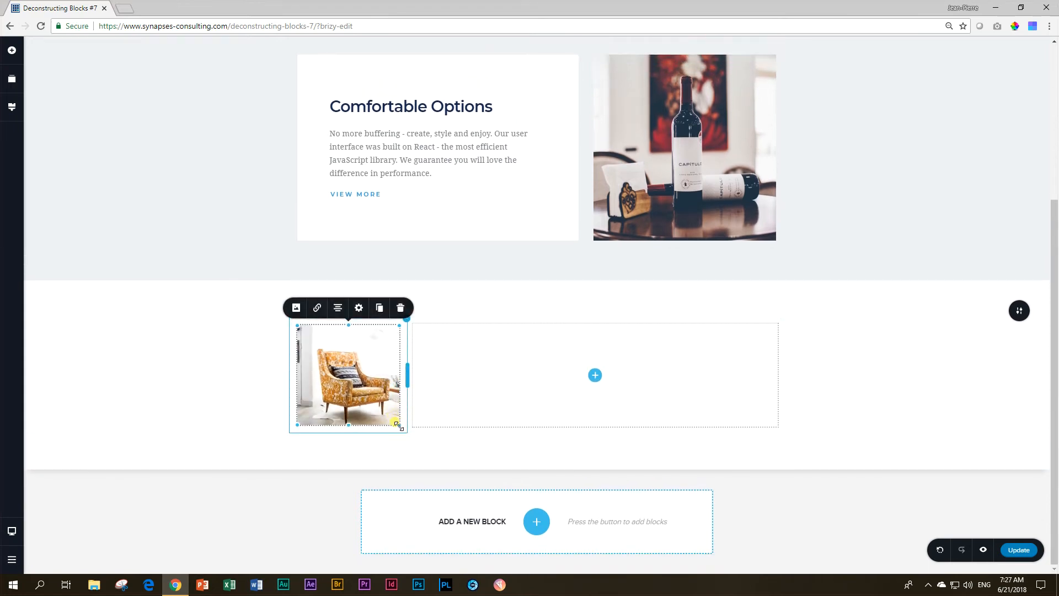
drag(399, 426, 421, 436)
drag(406, 373, 488, 376)
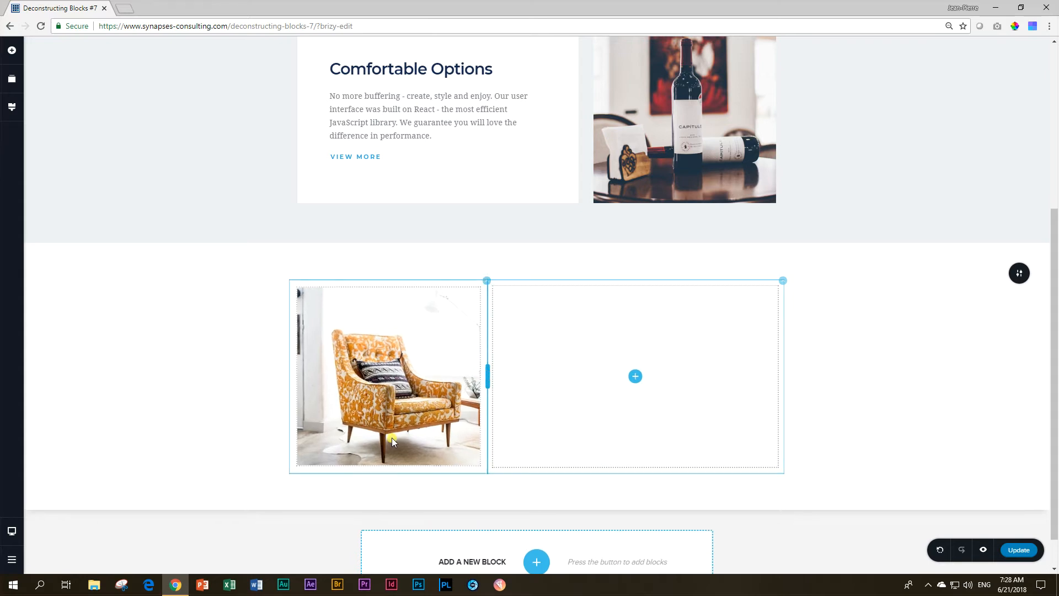
Set the new armchair image's height to 152% to match the original image
click(386, 466)
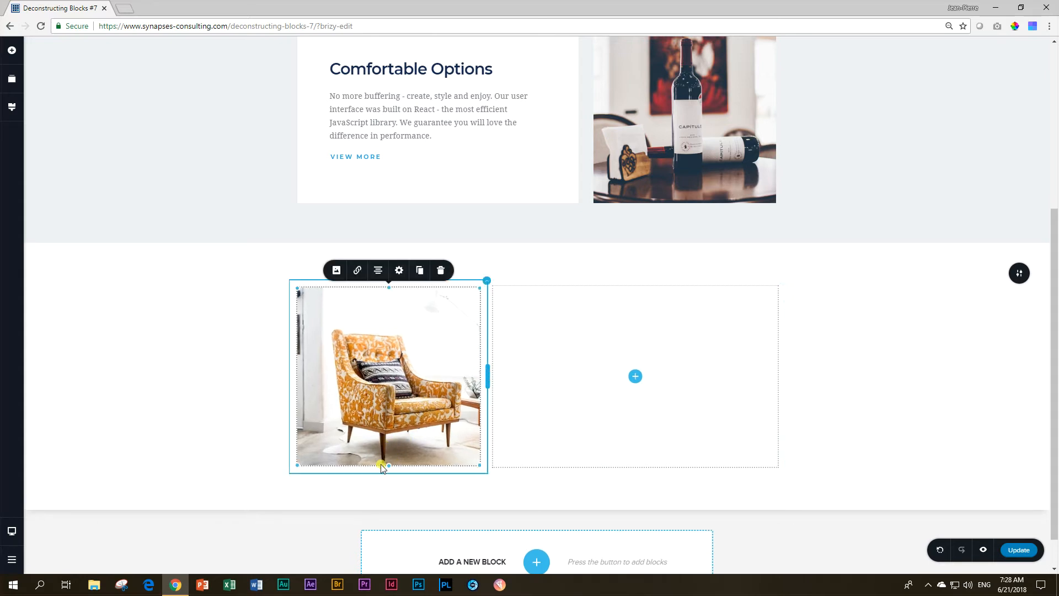
drag(388, 467, 382, 512)
click(399, 276)
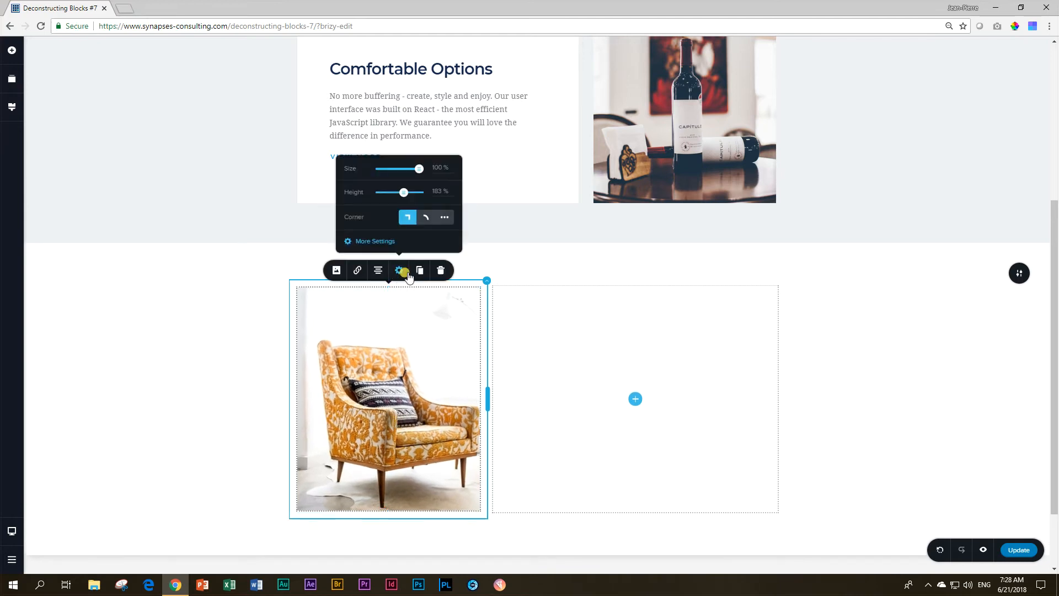
click(438, 191)
click(106, 407)
Compare the proportions and spacing of the new armchair image with those in the original block
scroll(105, 402, up, 3)
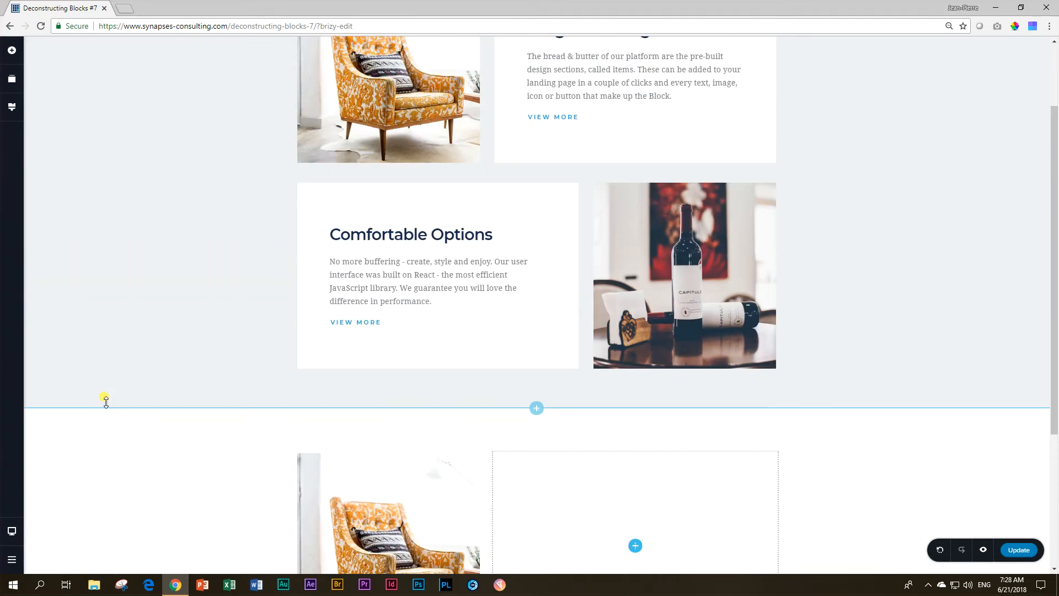
scroll(106, 402, down, 4)
scroll(107, 406, up, 3)
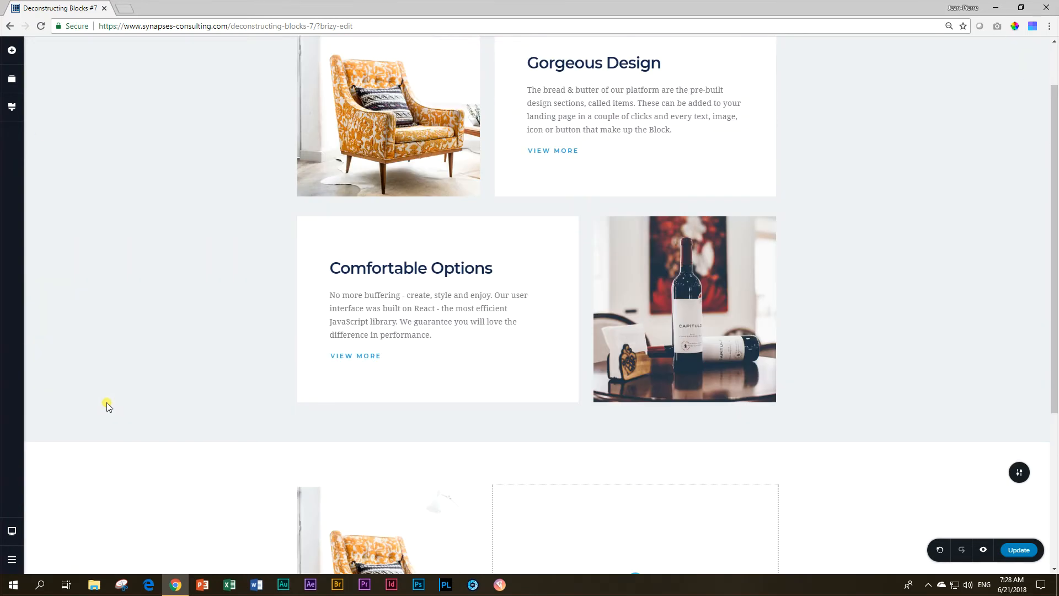
scroll(107, 405, down, 5)
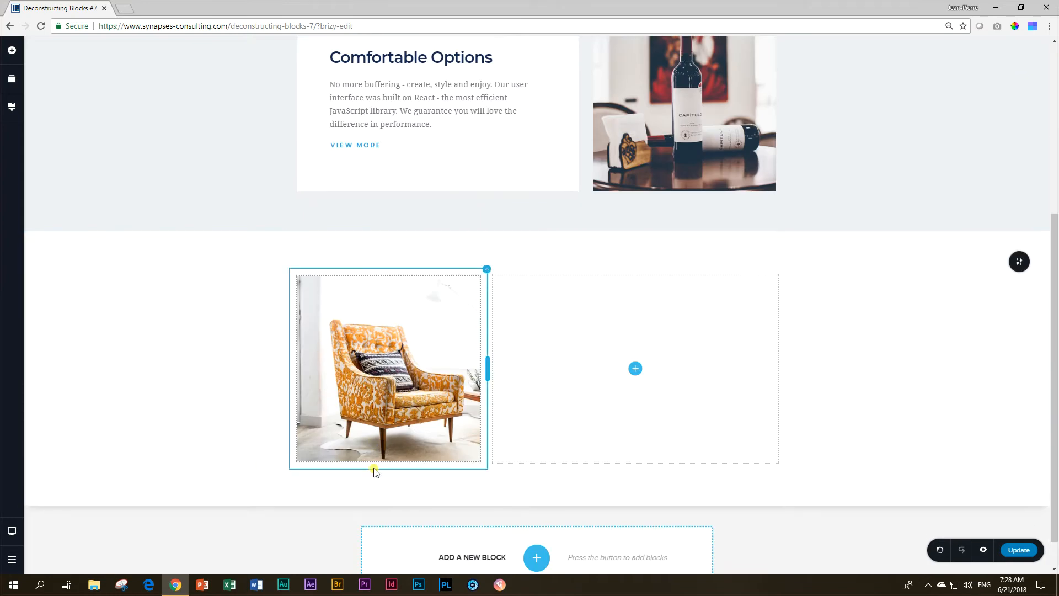
scroll(293, 303, up, 5)
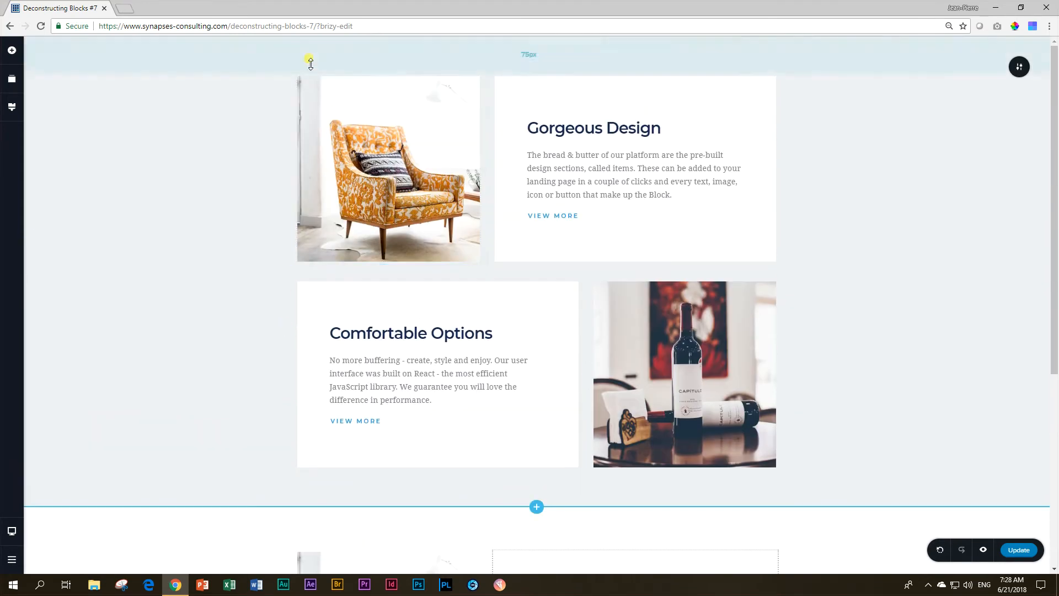
scroll(165, 474, down, 5)
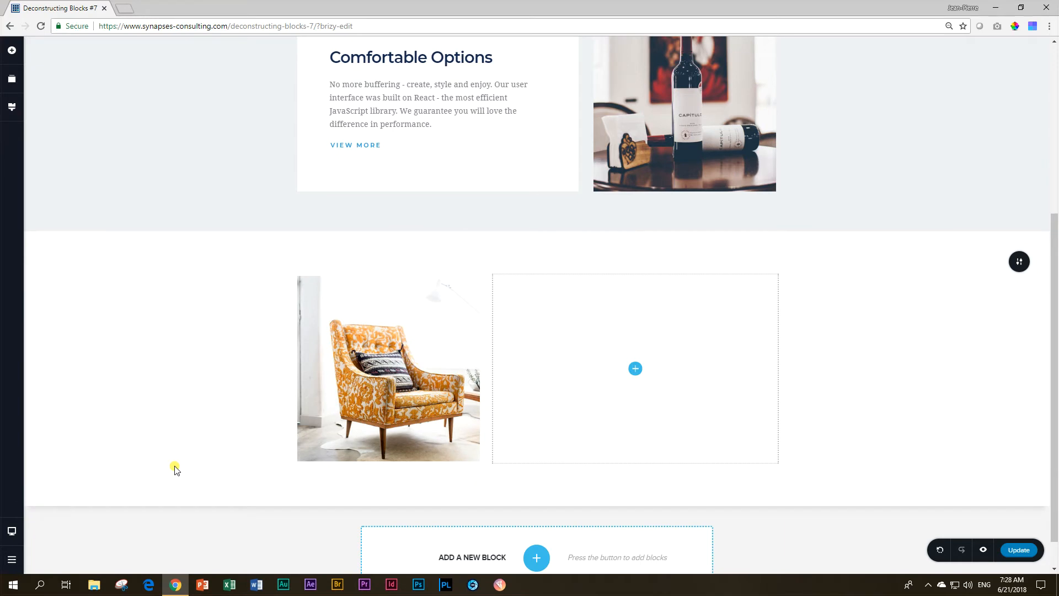
scroll(175, 468, up, 5)
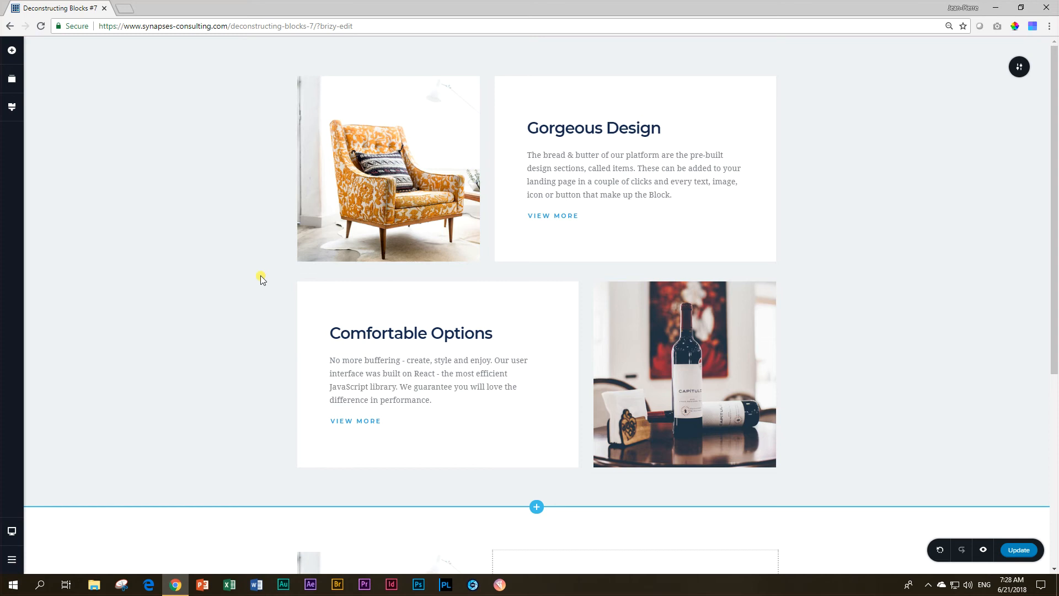
Inspect the heading, paragraph and View More elements in the original Gorgeous Design column
click(561, 168)
click(562, 131)
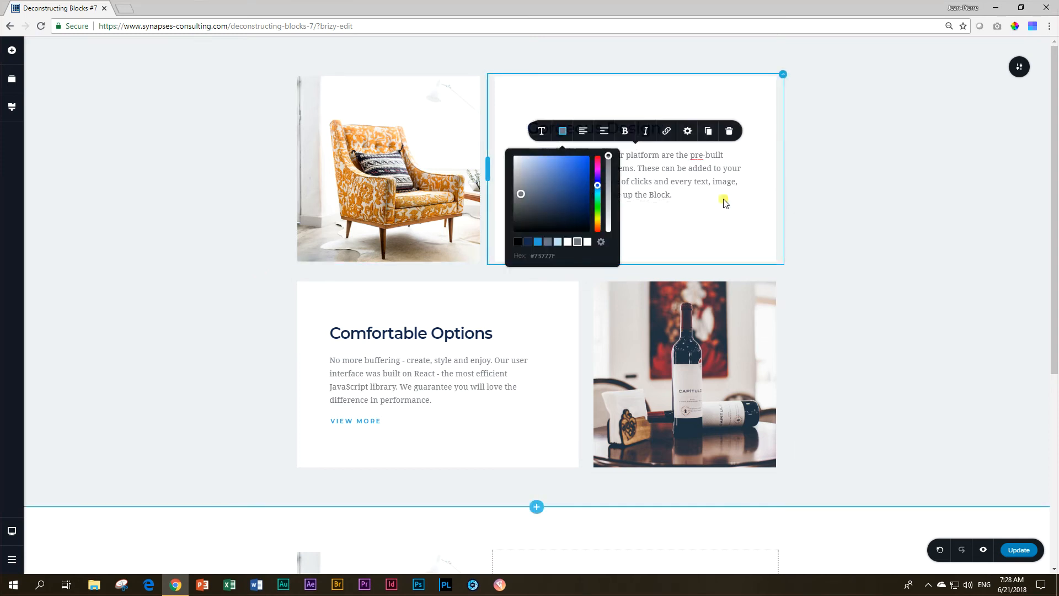
click(673, 175)
click(531, 128)
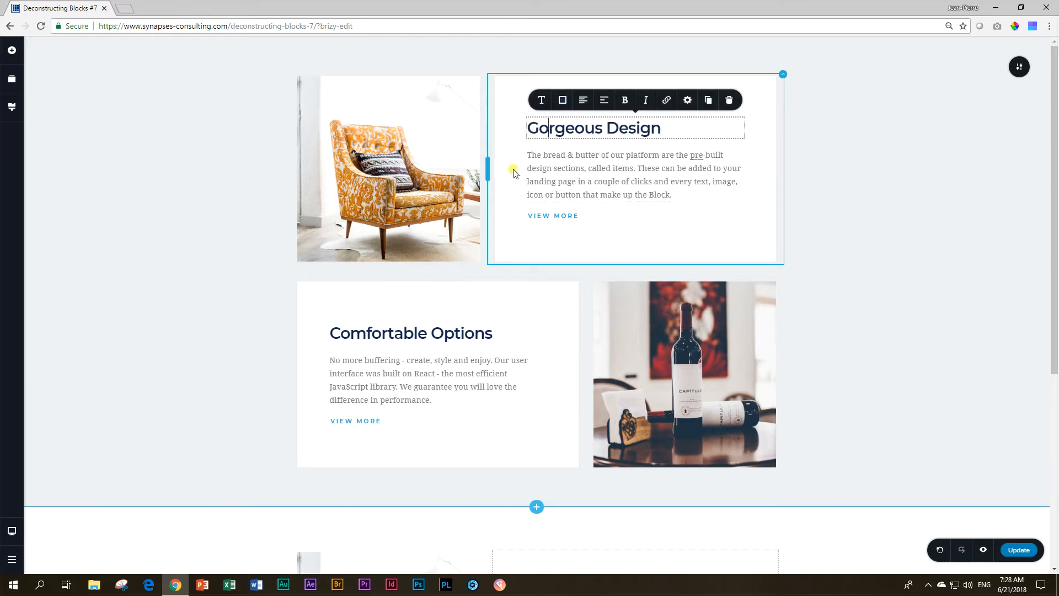
click(538, 214)
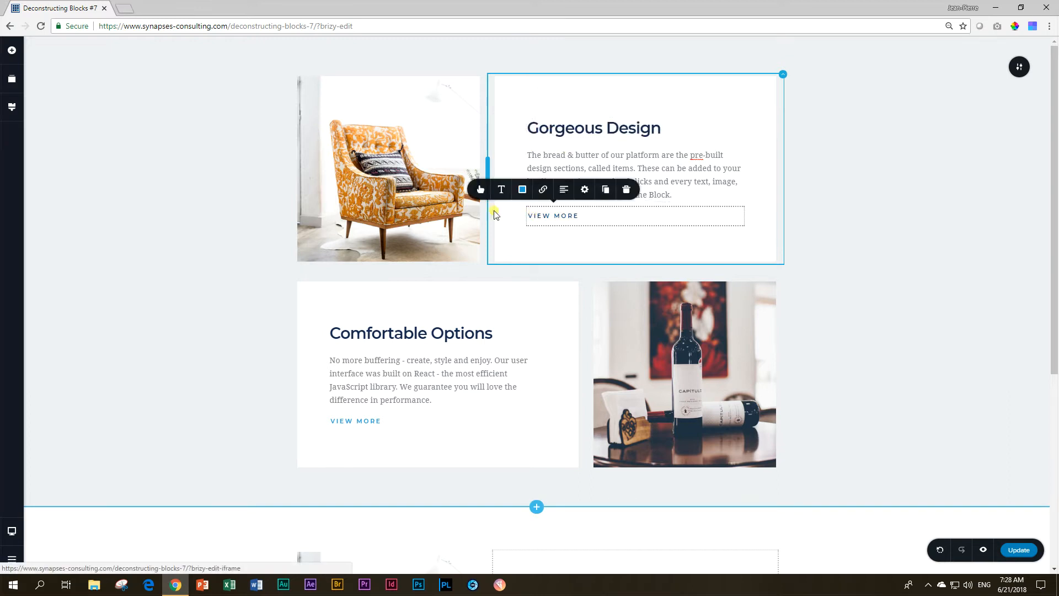
click(152, 266)
Add two Text elements and a Button beneath them to the new block's right column
click(15, 52)
scroll(259, 234, down, 4)
drag(41, 101, 637, 437)
drag(66, 102, 574, 370)
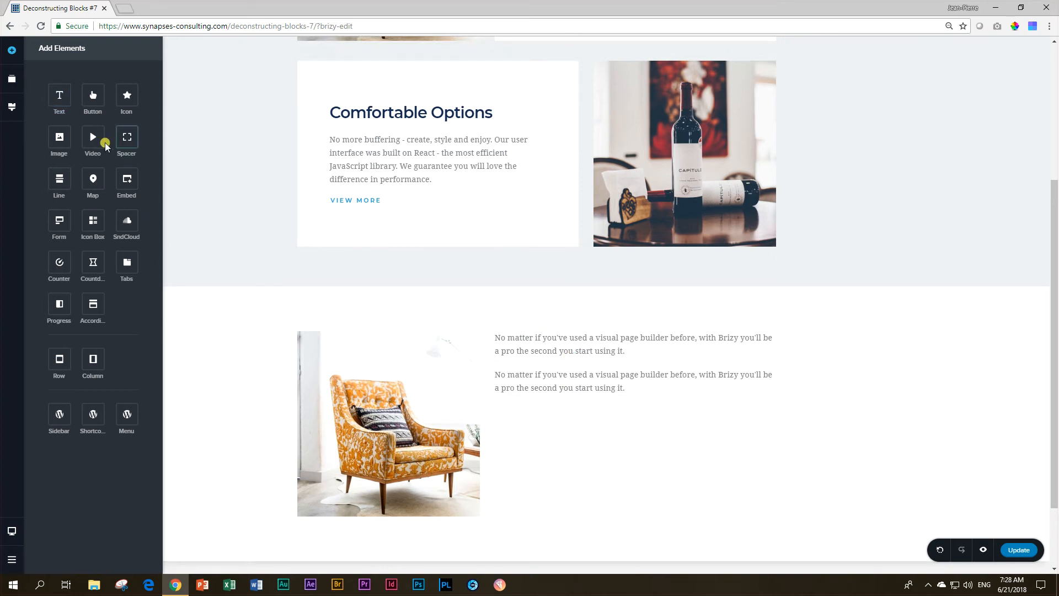
drag(93, 96, 527, 414)
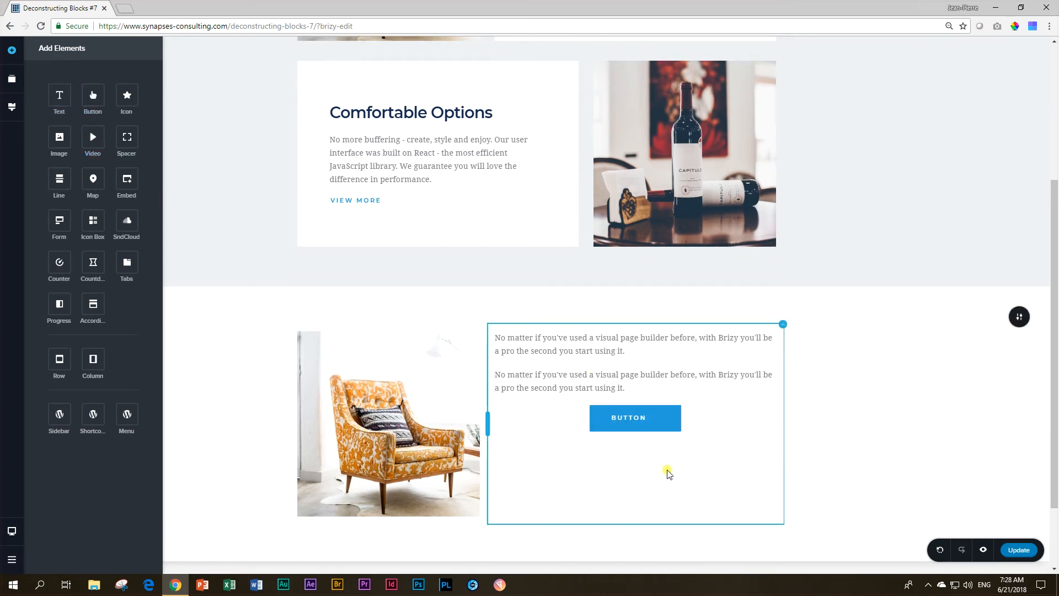
Replace the placeholder text in the new block's first Text element with "Gorgeous Design"
scroll(670, 475, up, 4)
scroll(679, 482, down, 6)
click(556, 244)
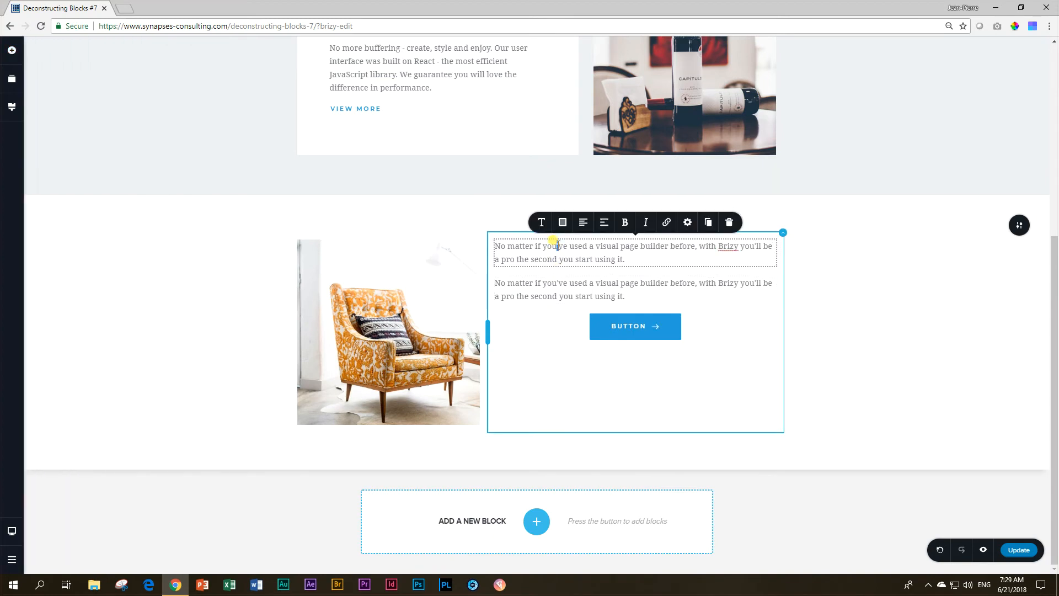
triple_click(557, 245)
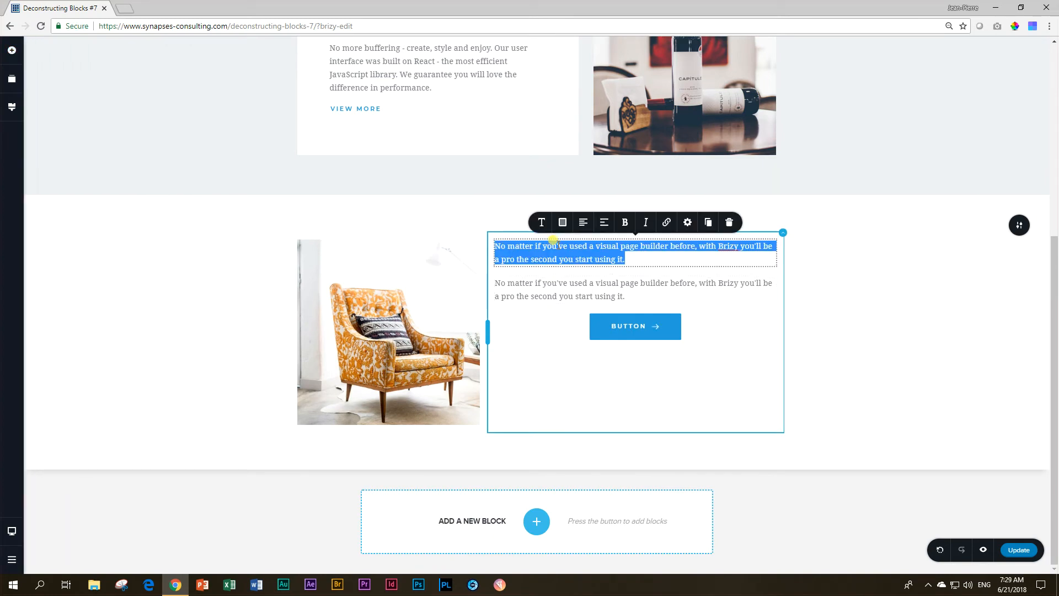
text(geous)
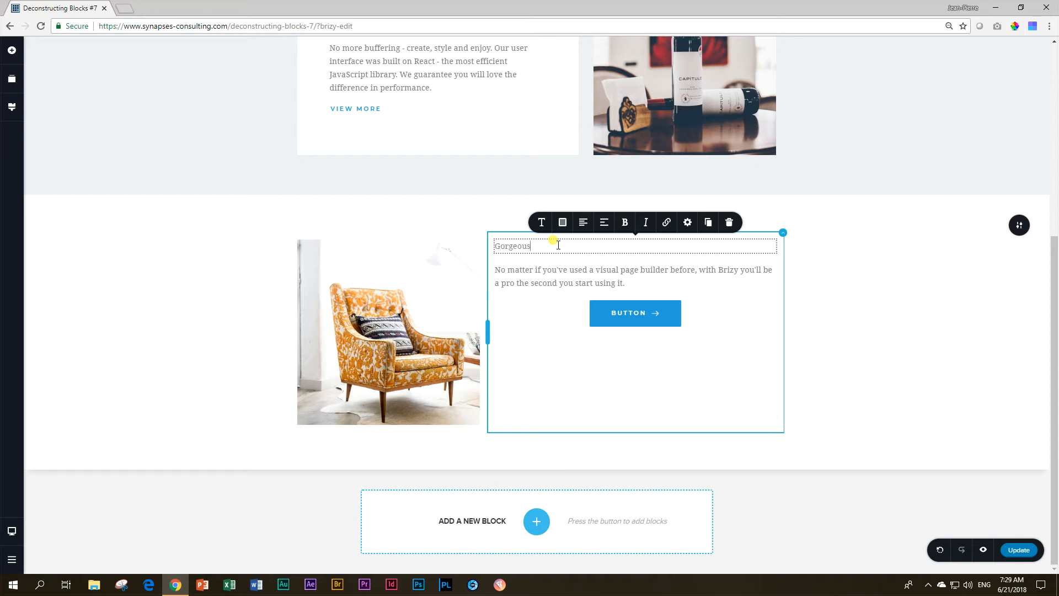
Copy the original Gorgeous Design paragraph and paste it over the placeholder in the new block's second Text element
scroll(558, 245, up, 5)
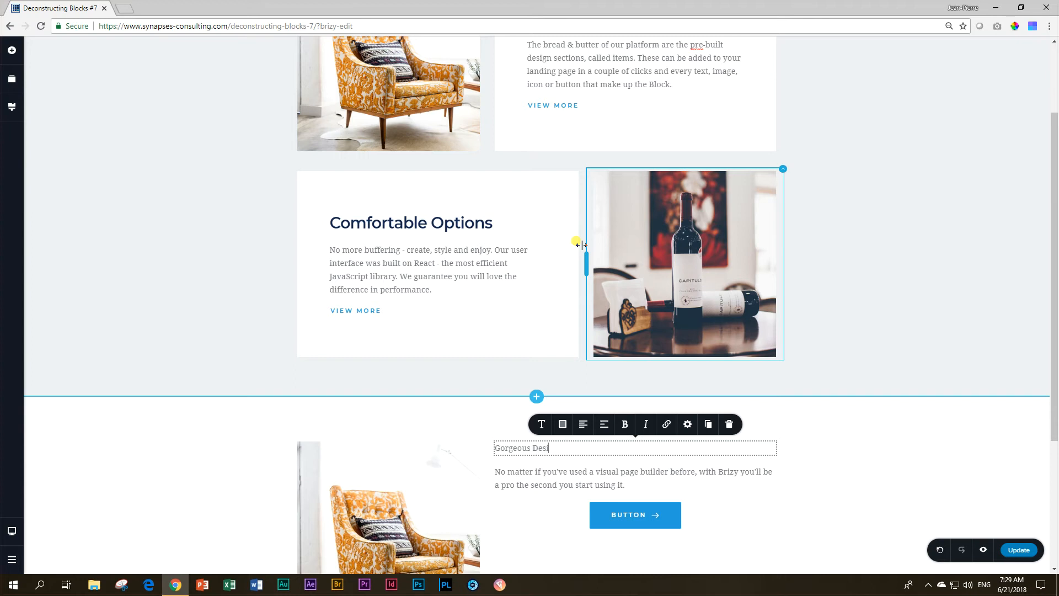
scroll(582, 245, up, 3)
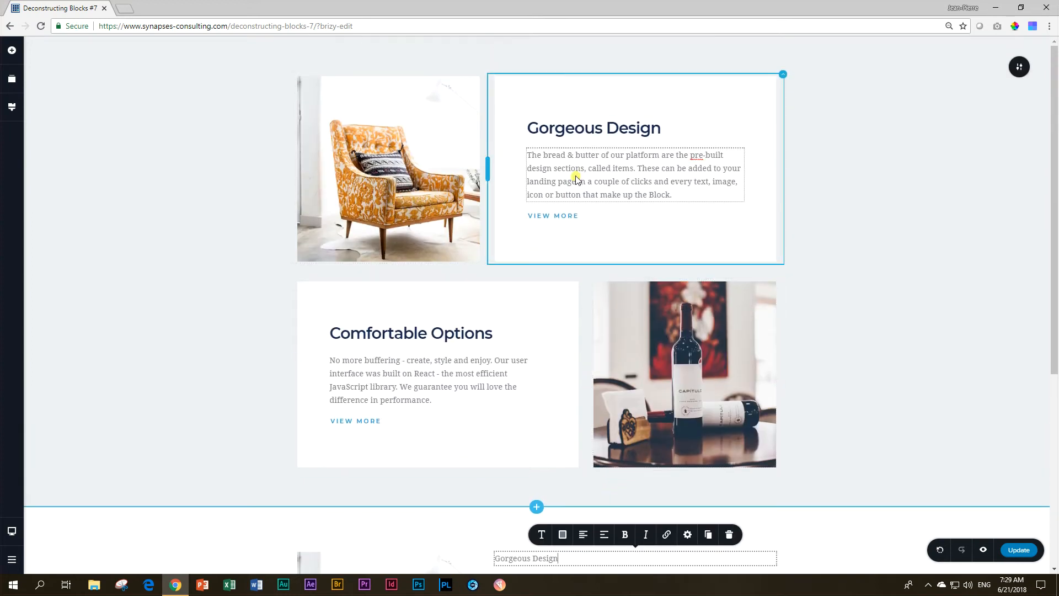
click(576, 176)
triple_click(577, 175)
key(ctrl+c)
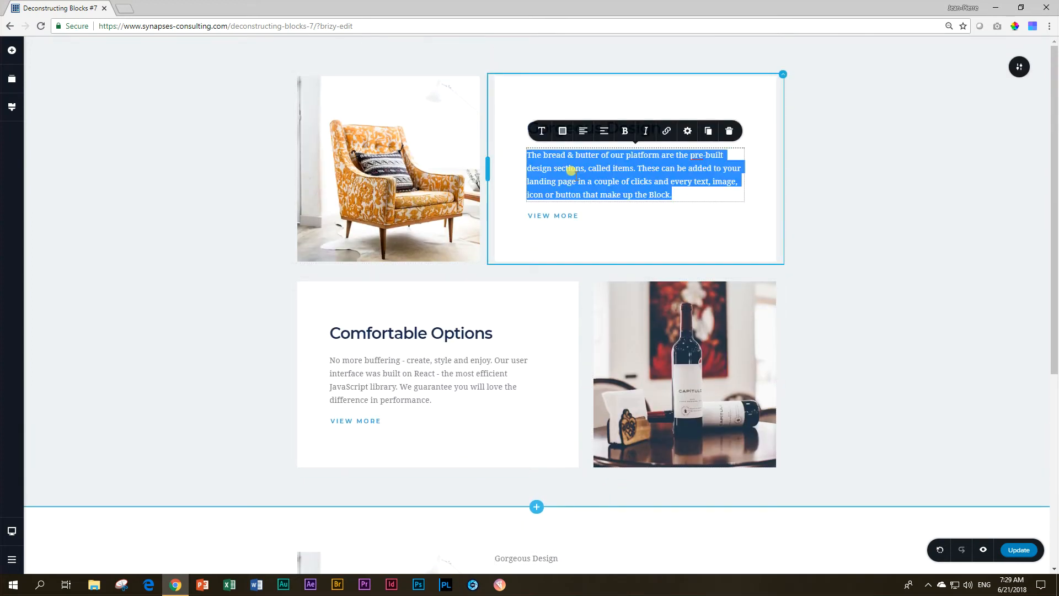
scroll(570, 171, down, 8)
double_click(545, 270)
triple_click(544, 276)
key(ctrl+v)
Check the typography and color settings of the original Gorgeous Design heading
scroll(535, 292, up, 7)
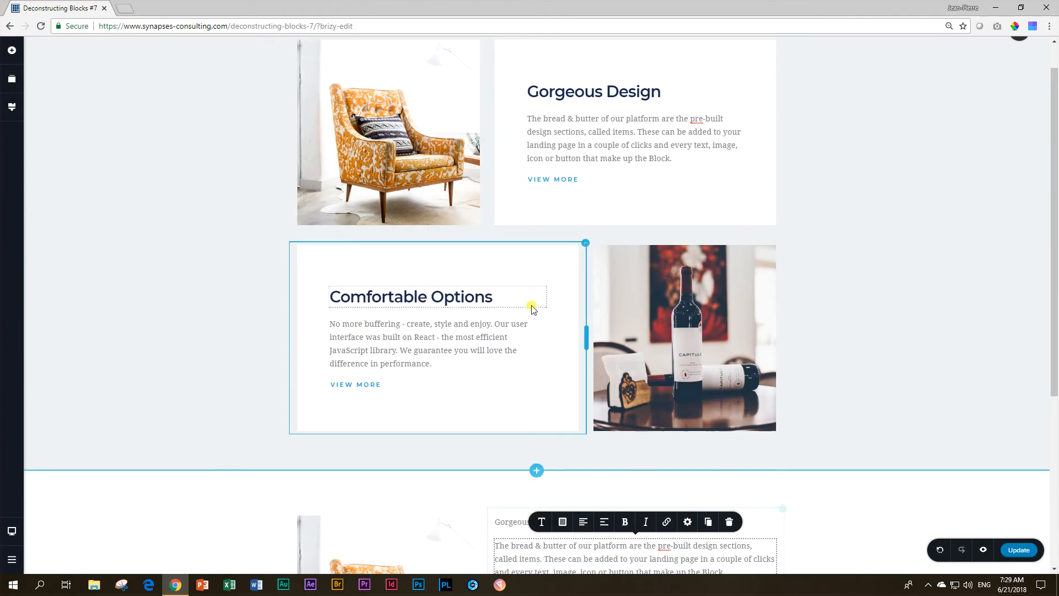
click(544, 91)
click(540, 64)
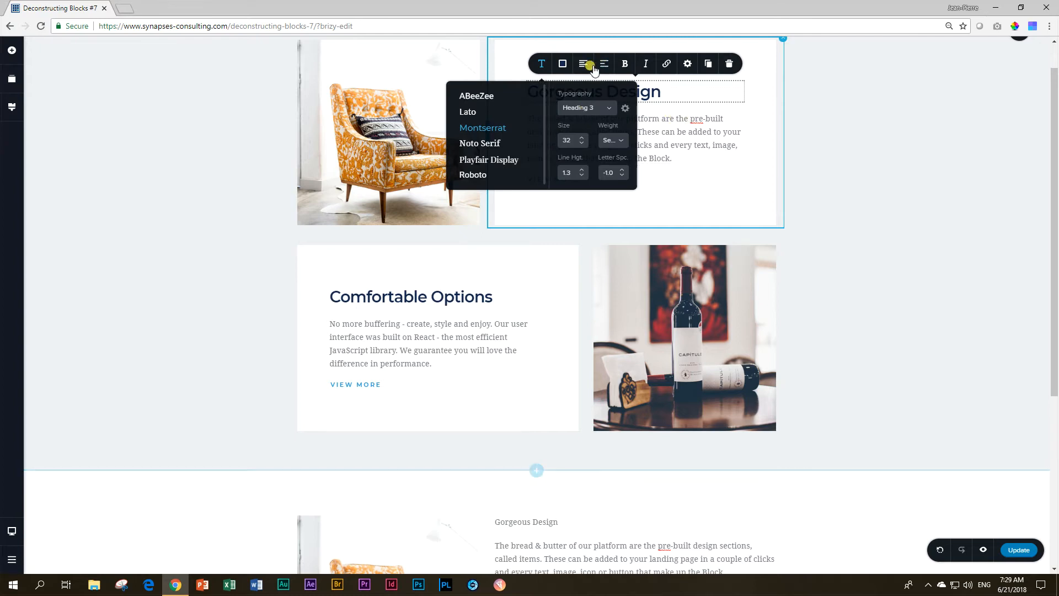
click(561, 63)
Format the new block's Gorgeous Design heading as Heading 3 with the dark navy palette color
scroll(601, 253, down, 4)
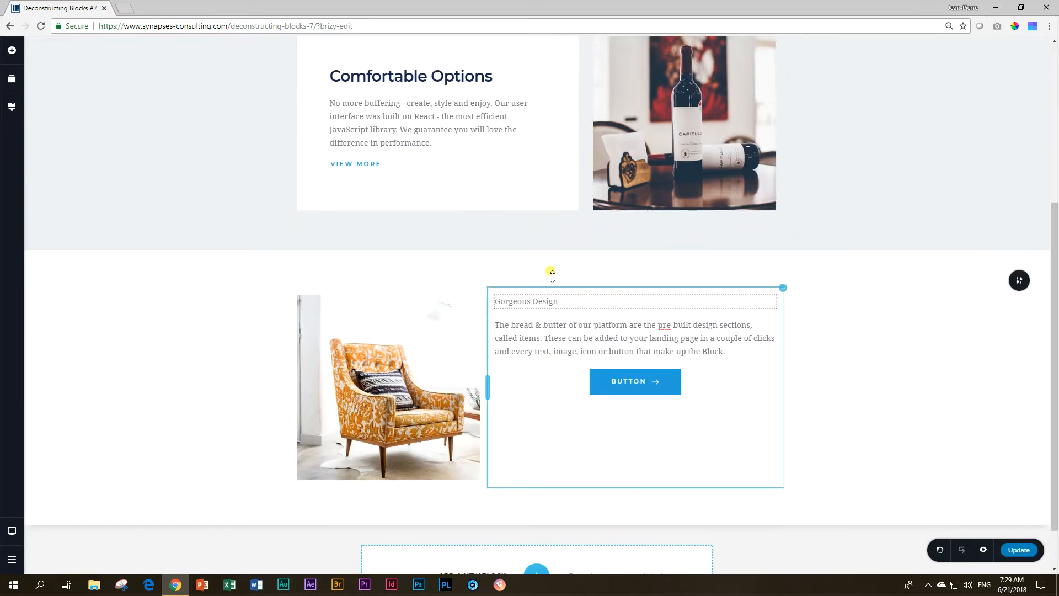
click(549, 301)
click(541, 277)
click(568, 184)
click(575, 239)
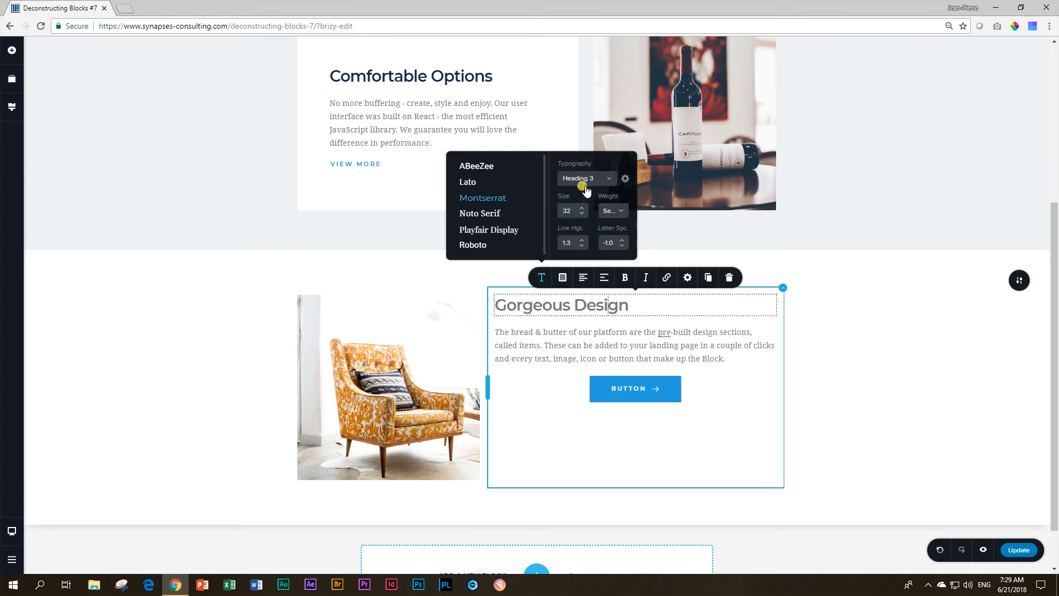
click(561, 278)
click(528, 234)
Check the normal and hover color settings of the original Gorgeous Design View More button
drag(559, 331, 657, 343)
scroll(639, 186, up, 1)
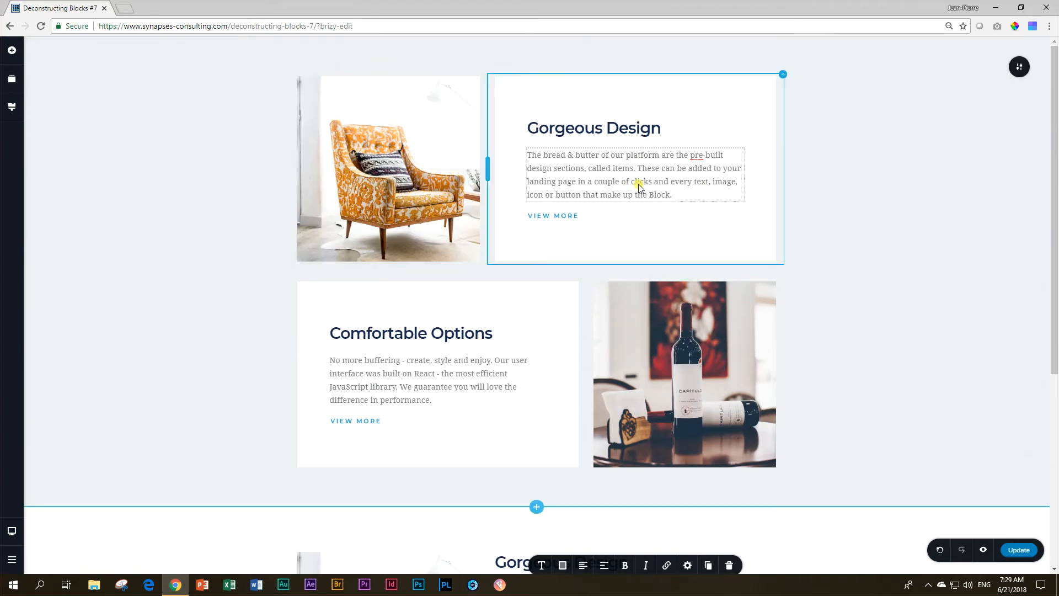
click(543, 214)
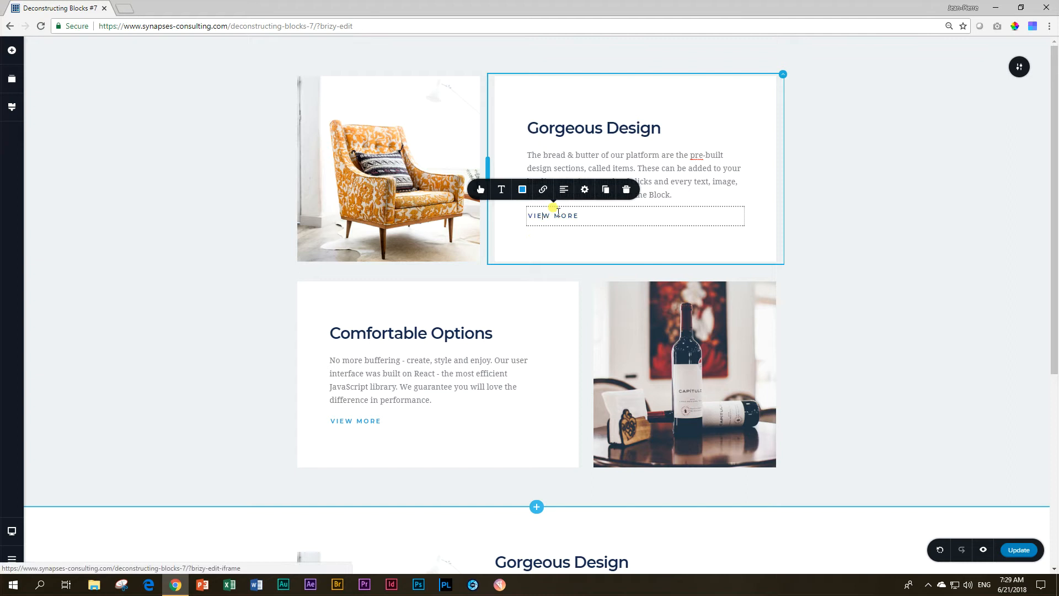
click(522, 189)
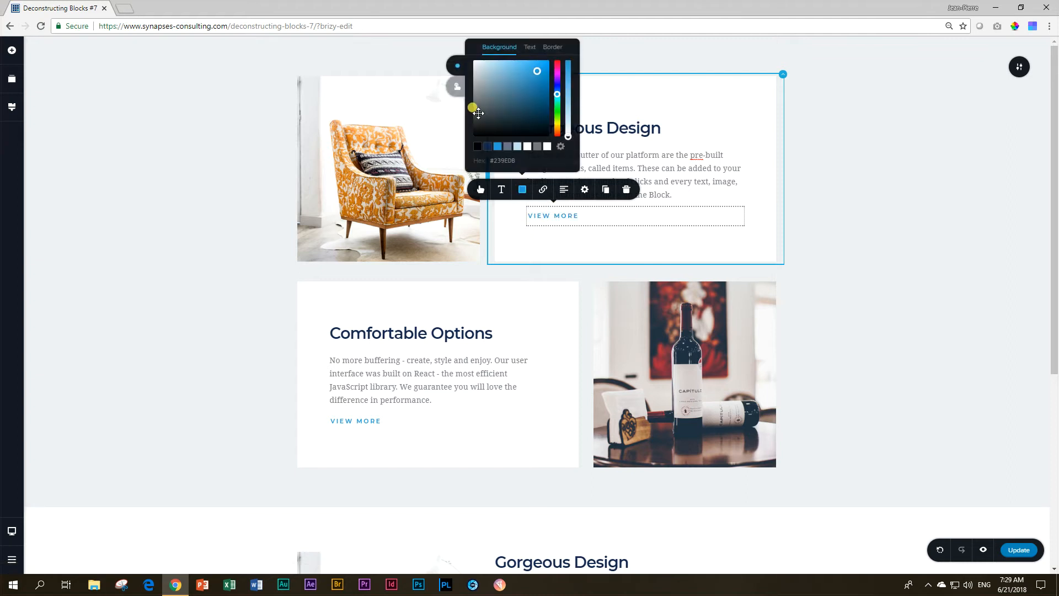
click(456, 89)
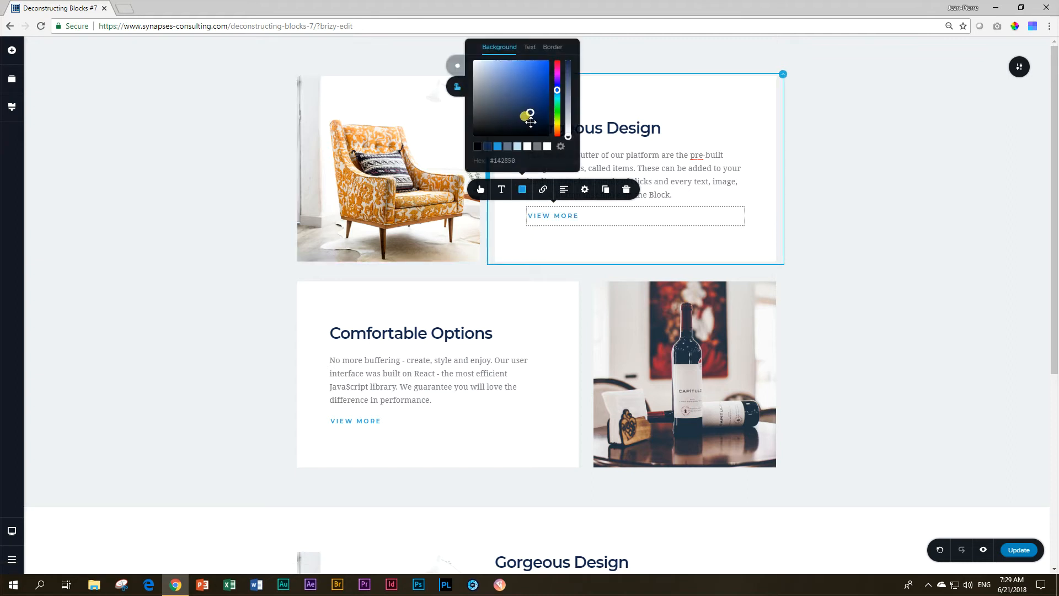
click(499, 190)
Left-align the button in the new block and check its typography settings
scroll(598, 461, down, 3)
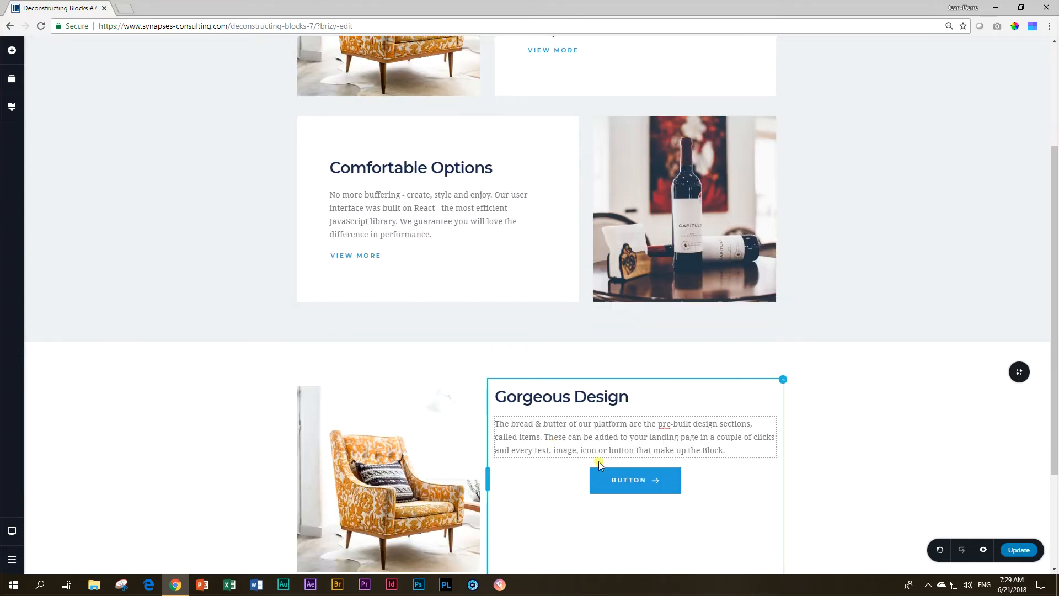
click(608, 479)
click(646, 450)
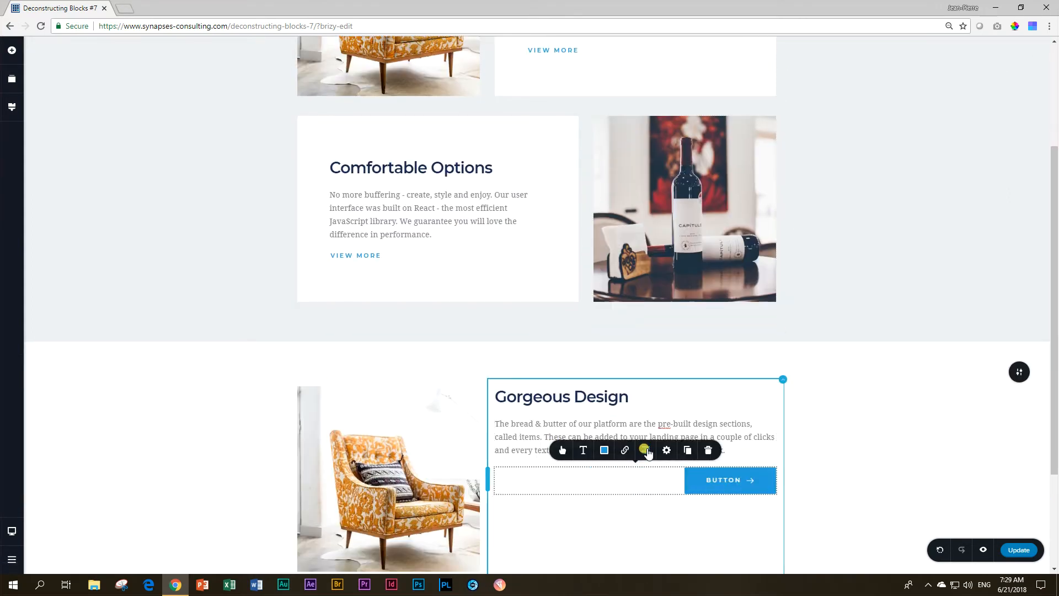
click(647, 450)
click(583, 450)
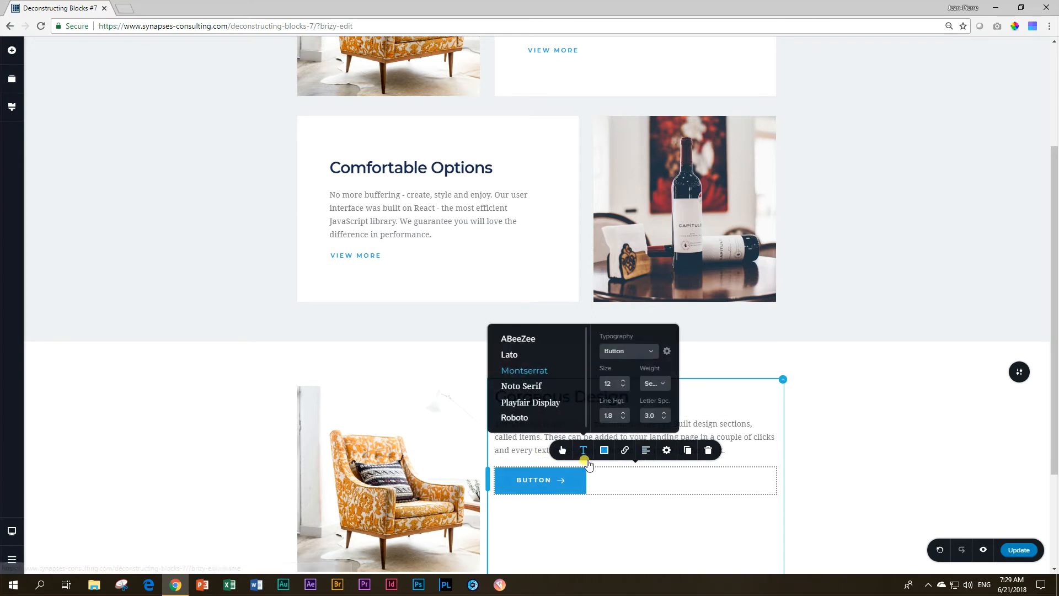
Remove the fill from the new block's button, trying the outline fill first
click(562, 450)
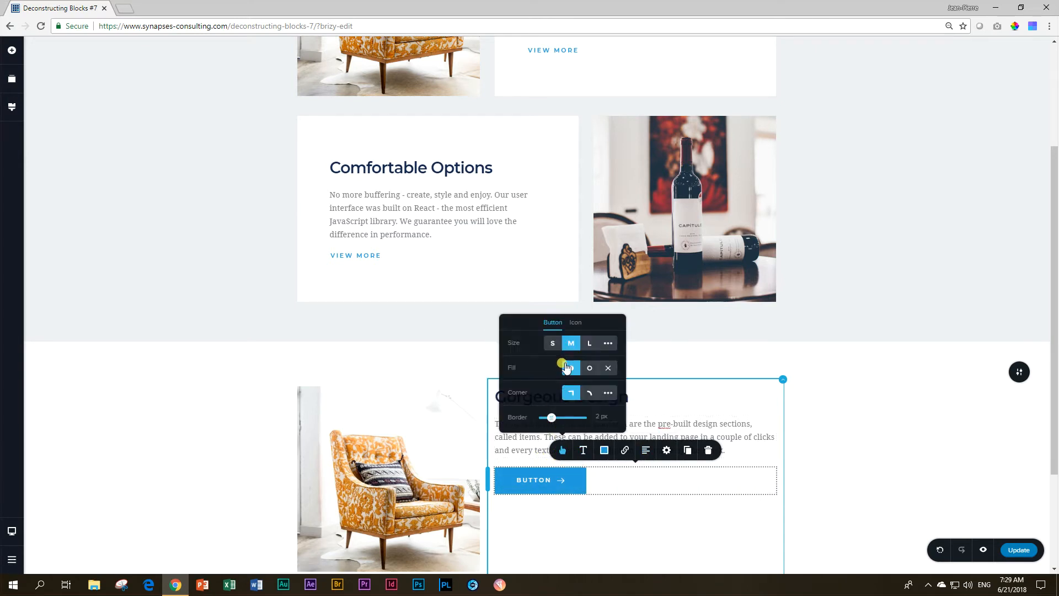
click(590, 368)
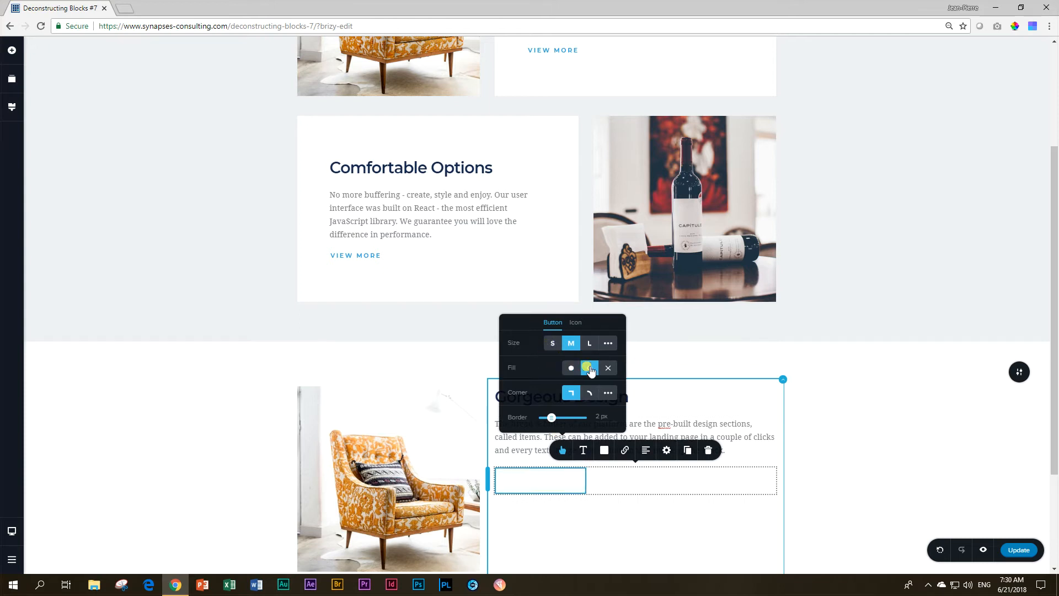
scroll(590, 370, up, 1)
click(606, 426)
Check the size, fill and corner settings of the original Gorgeous Design View More button
scroll(593, 404, up, 2)
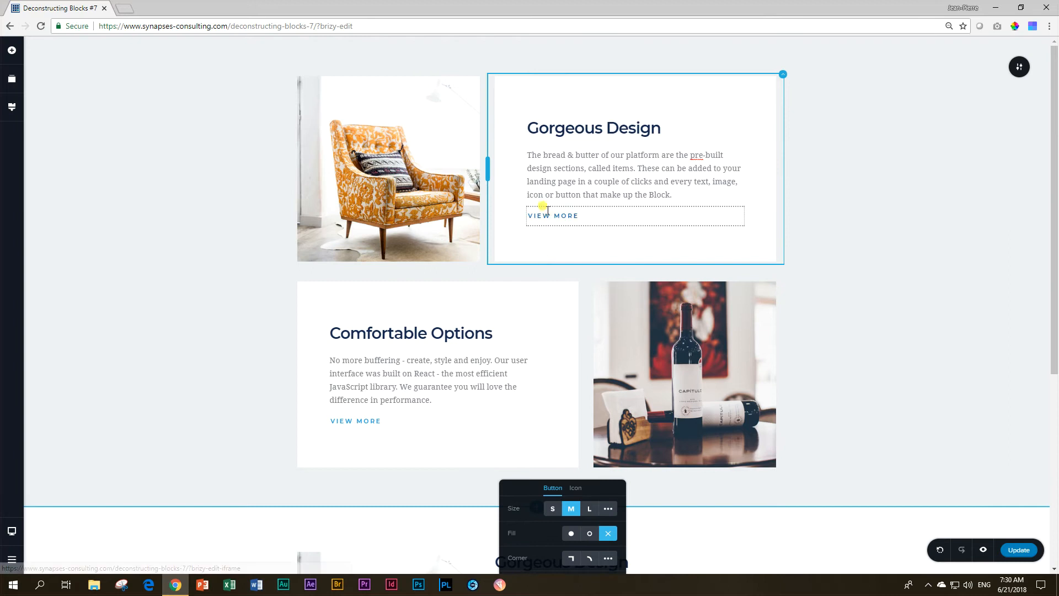
click(539, 209)
click(480, 189)
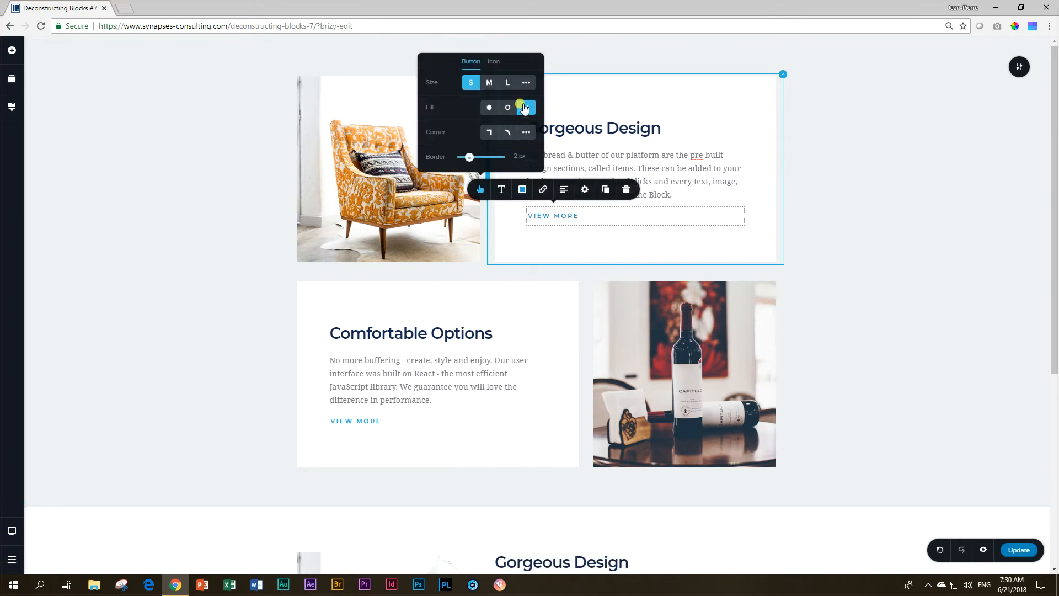
scroll(623, 435, down, 1)
scroll(624, 436, down, 3)
Set the new button's normal text color to the blue palette color #239DDB
click(530, 426)
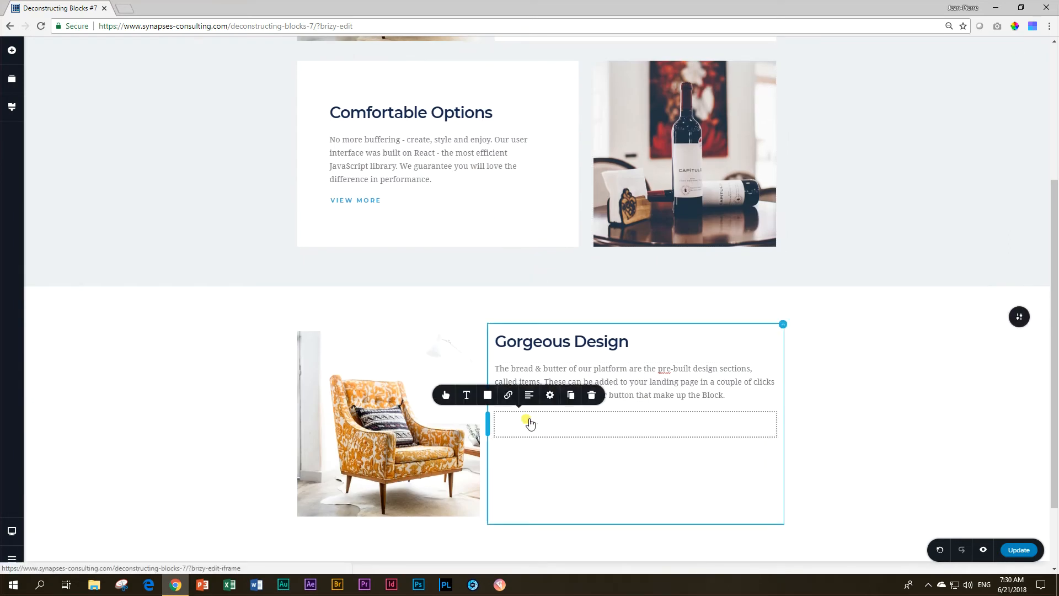
click(467, 395)
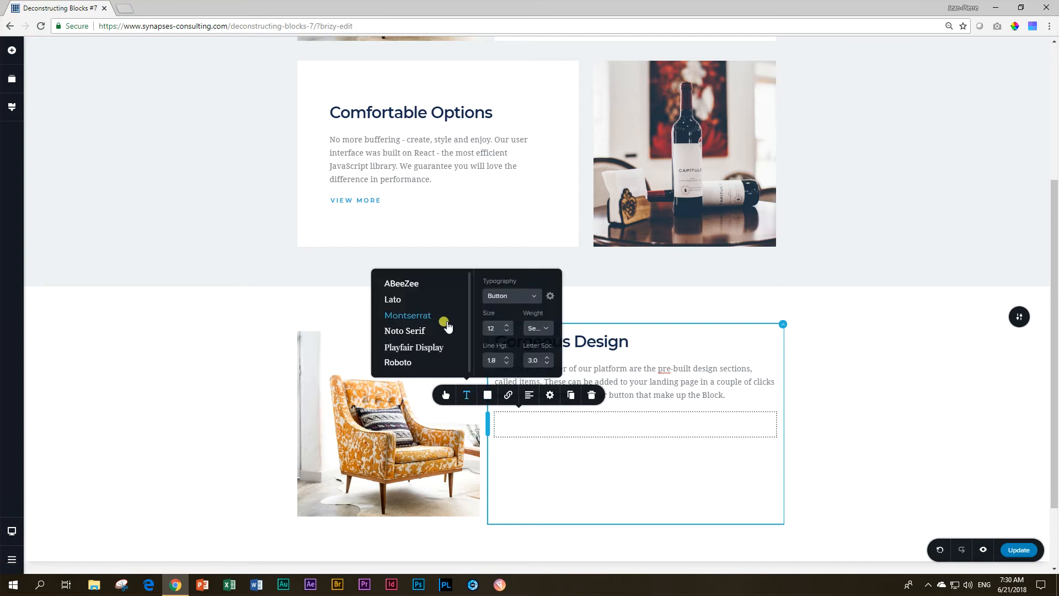
click(487, 395)
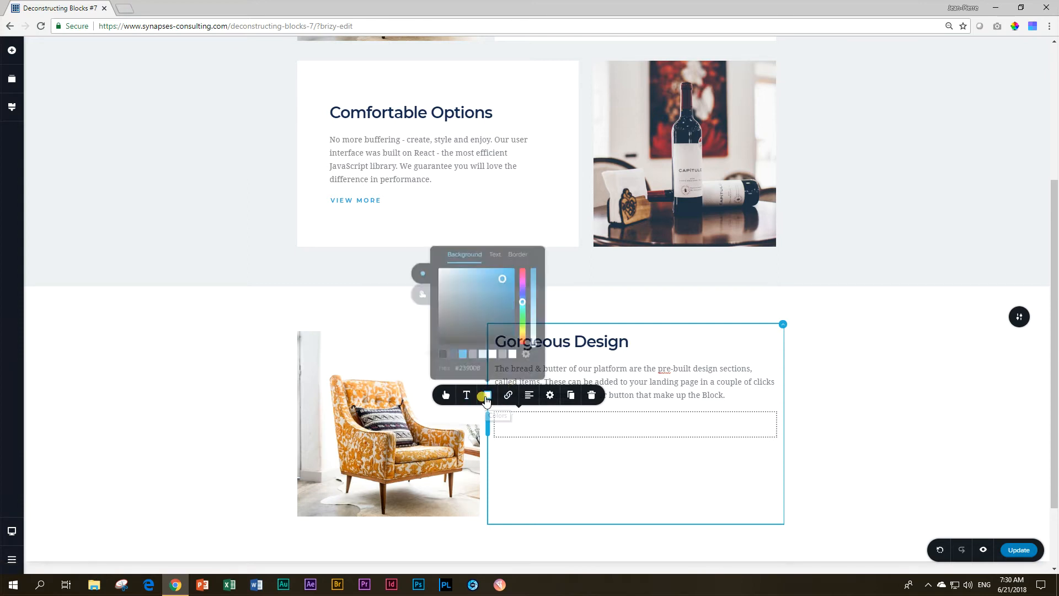
click(496, 253)
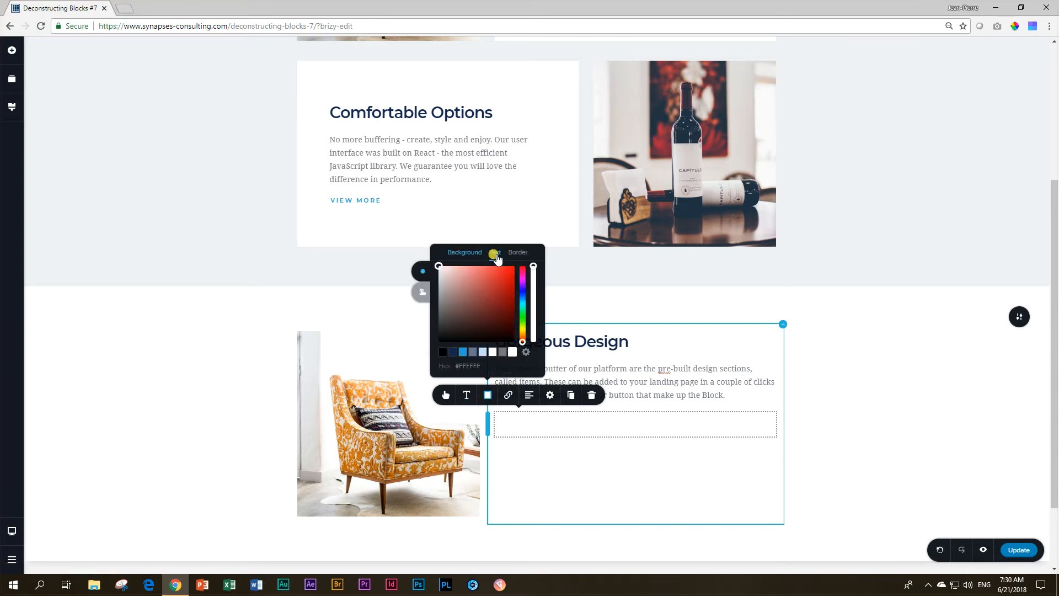
click(462, 352)
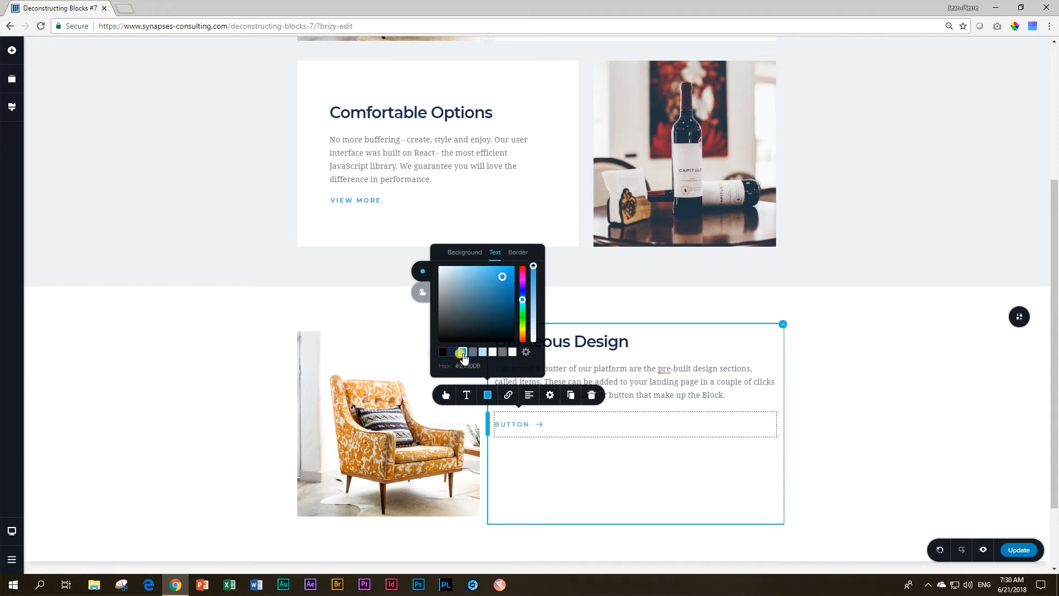
Set the new button's hover background and hover text to the dark navy palette color, and compare its normal and hover states
click(421, 295)
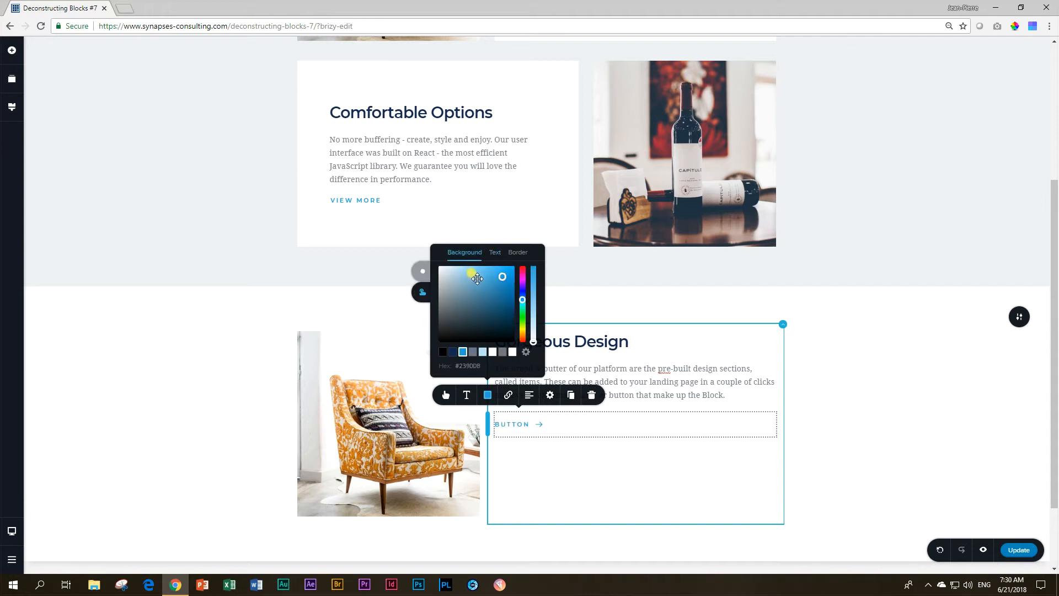
click(452, 352)
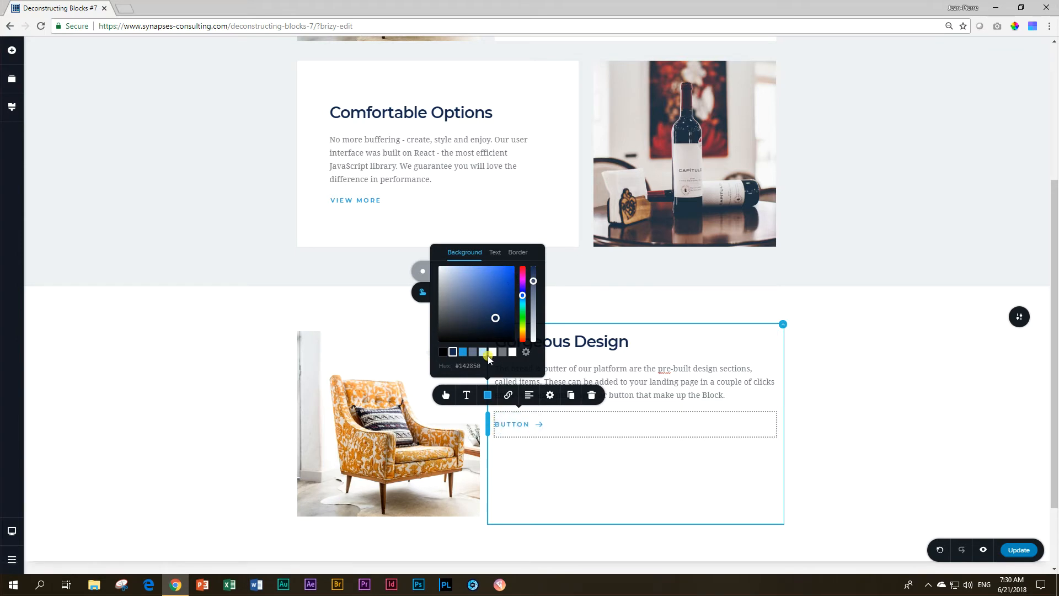
click(496, 255)
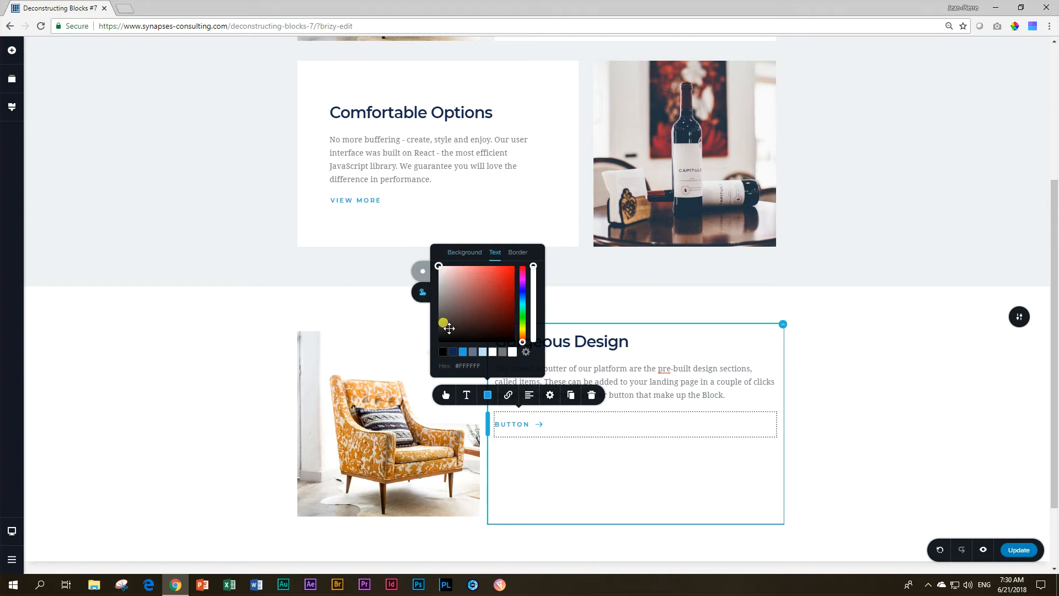
click(452, 355)
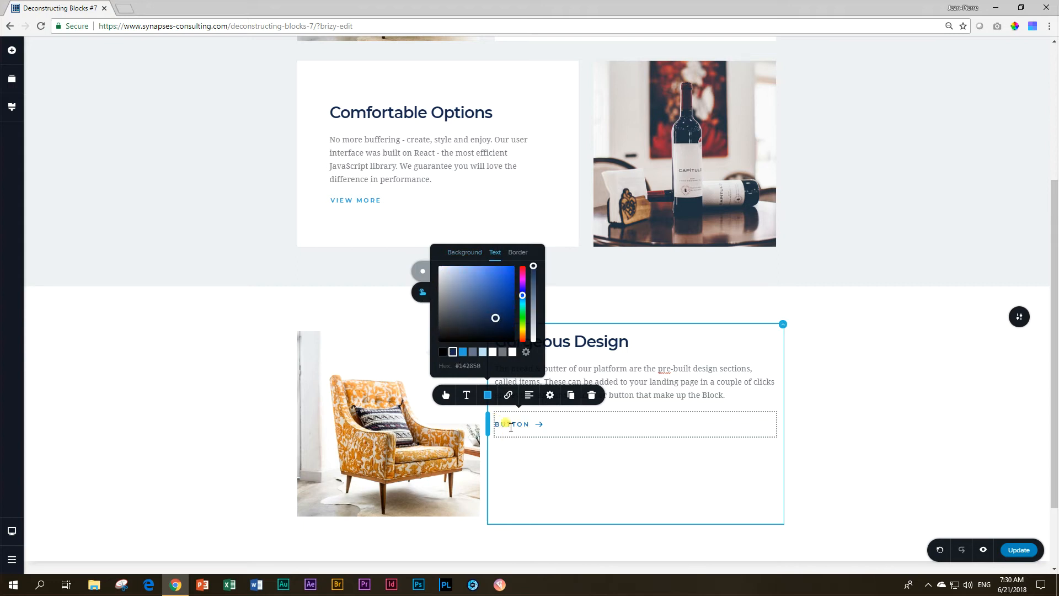
click(417, 282)
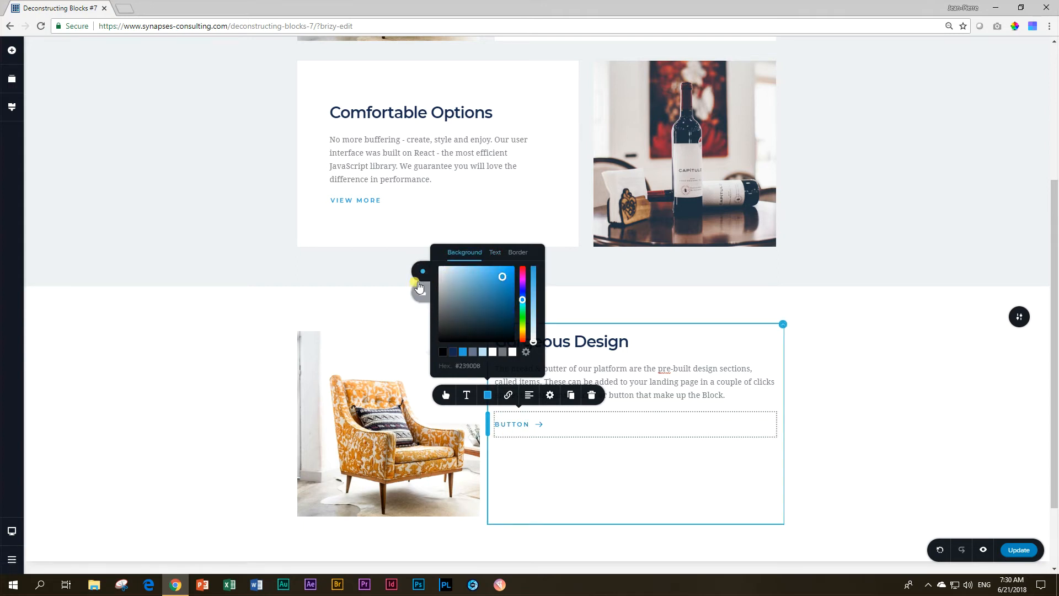
click(418, 293)
click(420, 276)
click(419, 292)
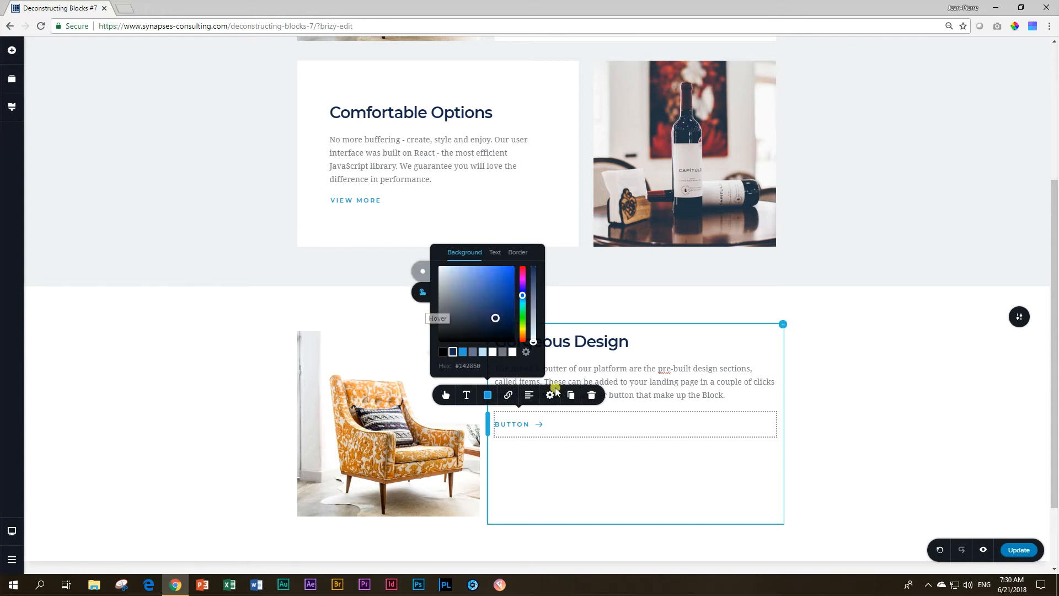
scroll(630, 439, up, 1)
scroll(631, 439, up, 4)
scroll(546, 440, down, 5)
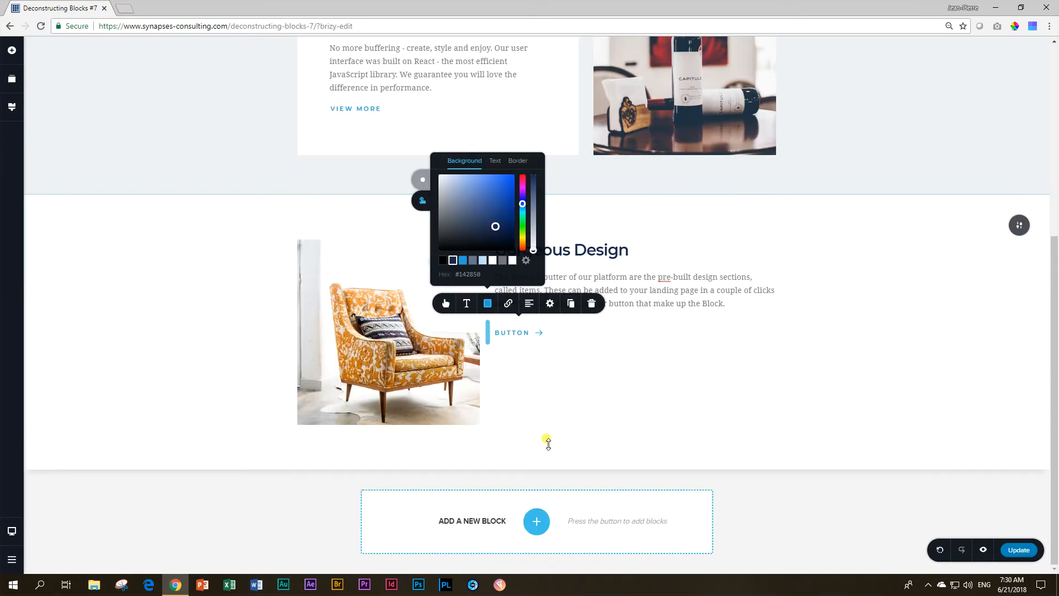
Replace the new button's label with "VIEW MORE"
click(521, 332)
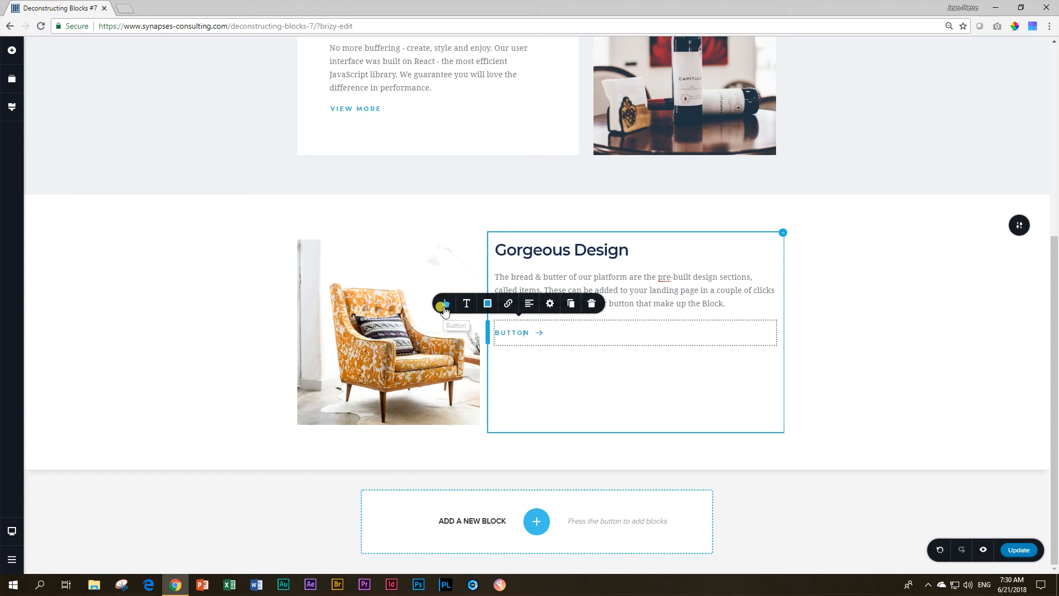
drag(530, 333, 495, 325)
text(VIE)
click(625, 402)
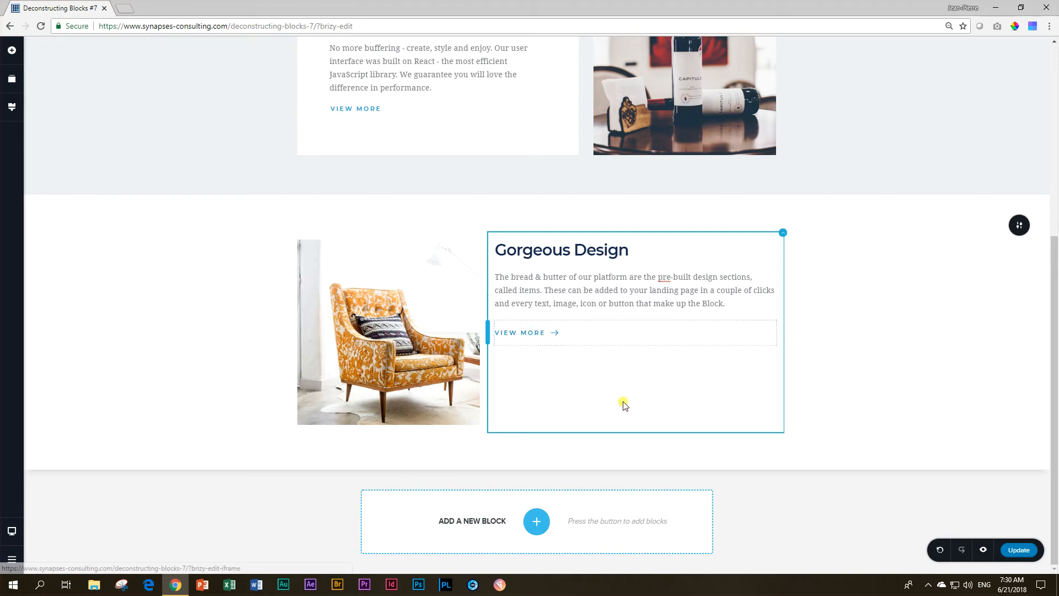
Check the content alignment, padding and margin settings of the original Gorgeous Design column
scroll(627, 402, up, 3)
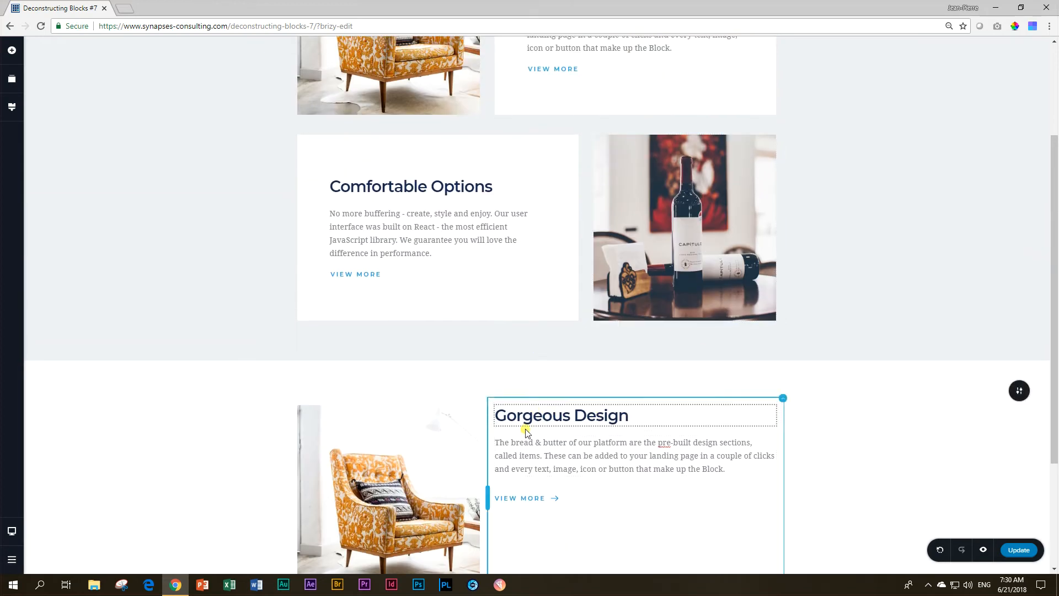
scroll(659, 466, down, 3)
scroll(623, 359, up, 5)
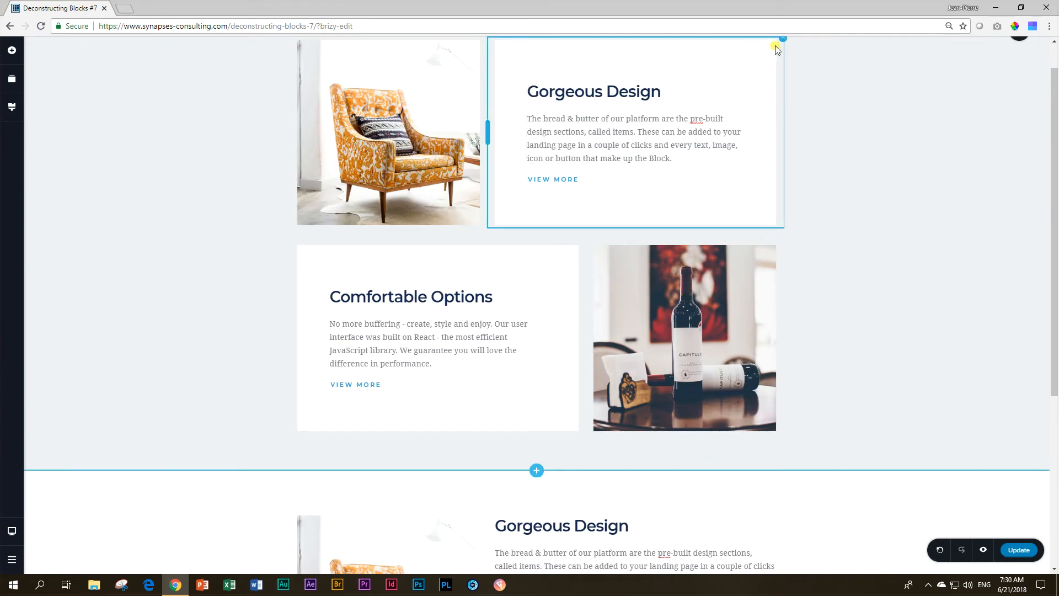
scroll(745, 177, up, 1)
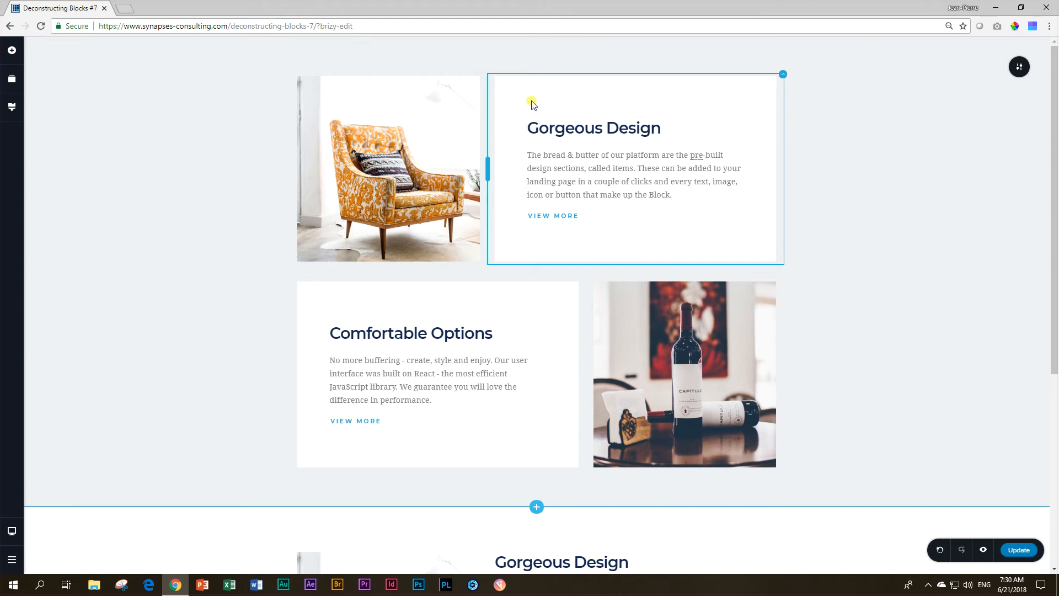
click(783, 76)
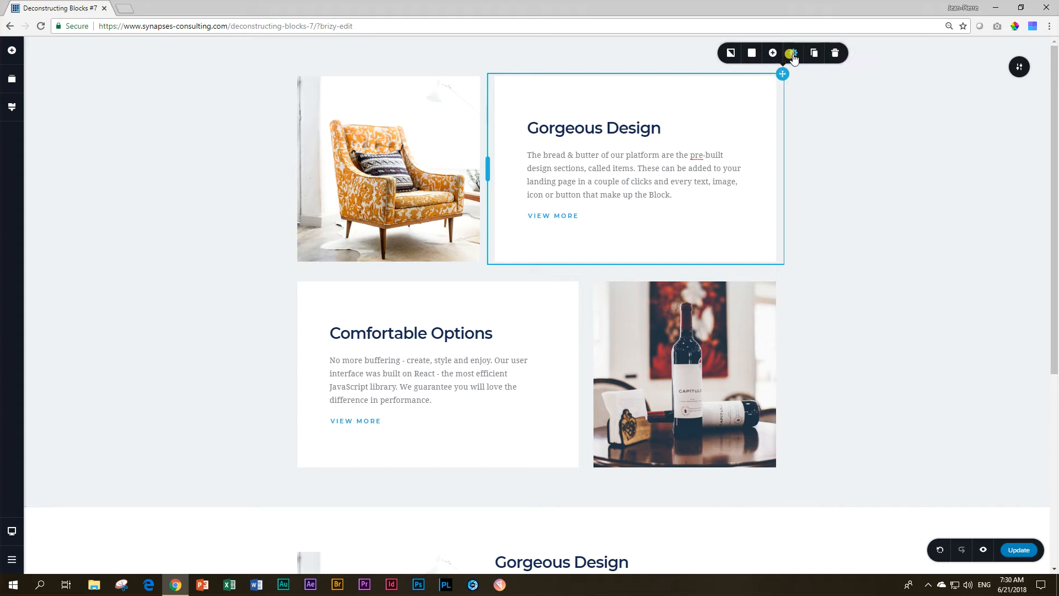
click(792, 52)
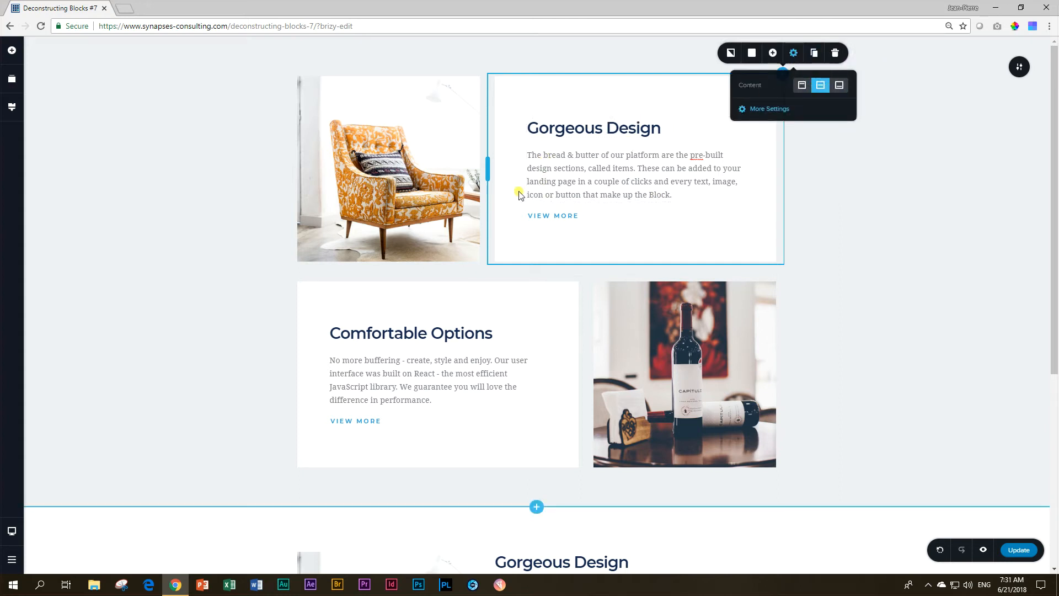
click(768, 110)
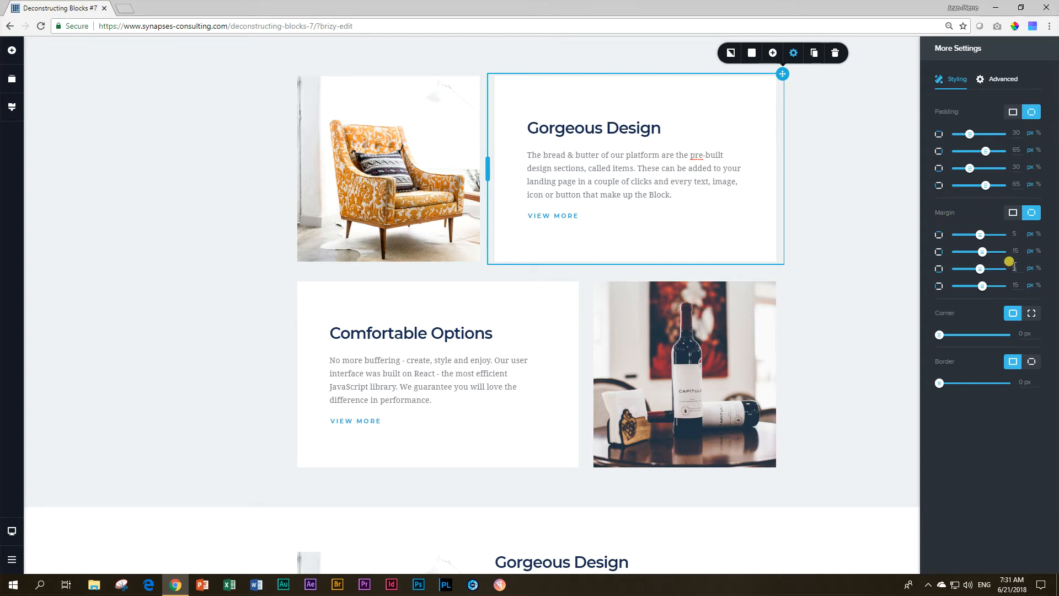
Center the content vertically in the new Gorgeous Design text column
scroll(563, 230, down, 4)
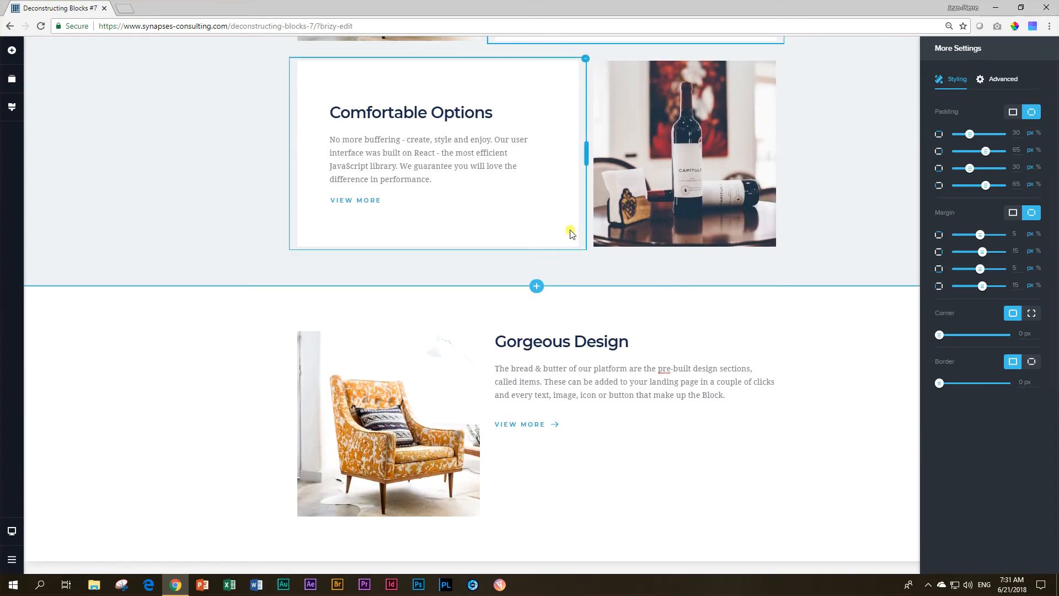
click(613, 354)
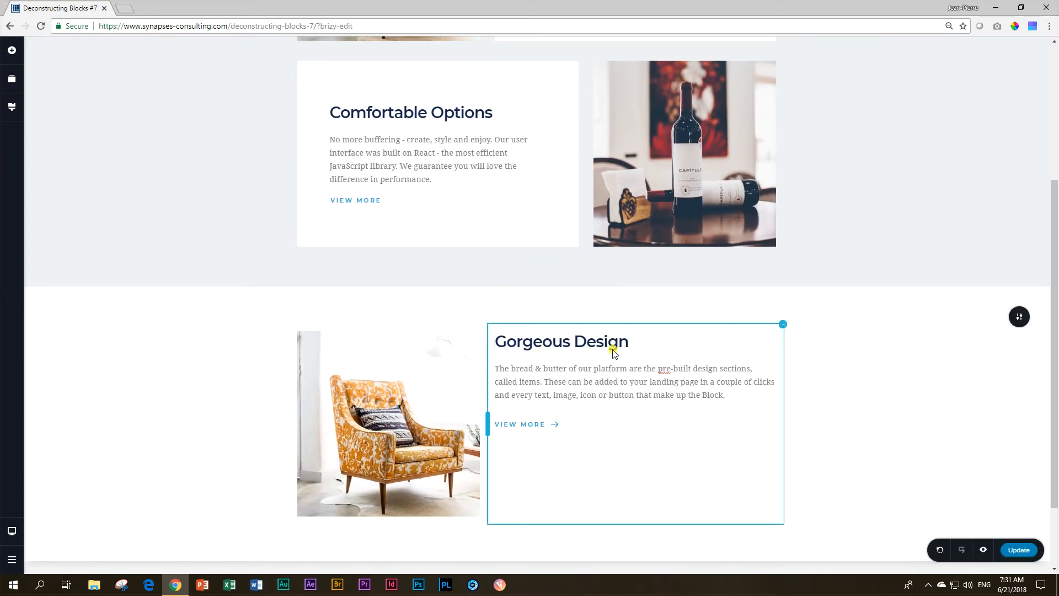
click(782, 324)
click(792, 304)
click(820, 250)
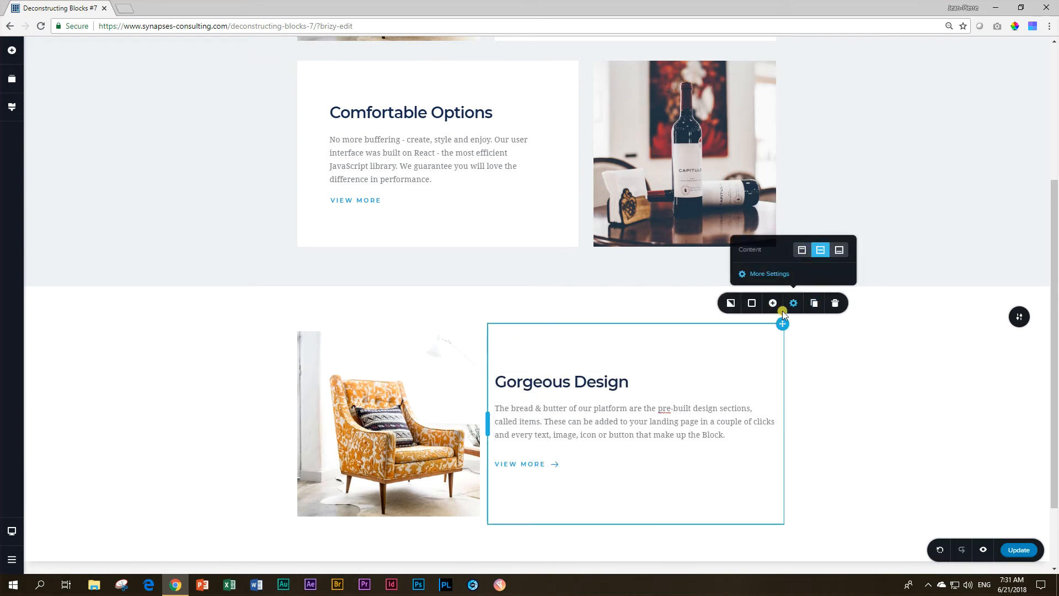
Set the new text column's padding to 30 px top, 65 px right, 50 px bottom and 65 px left
click(781, 276)
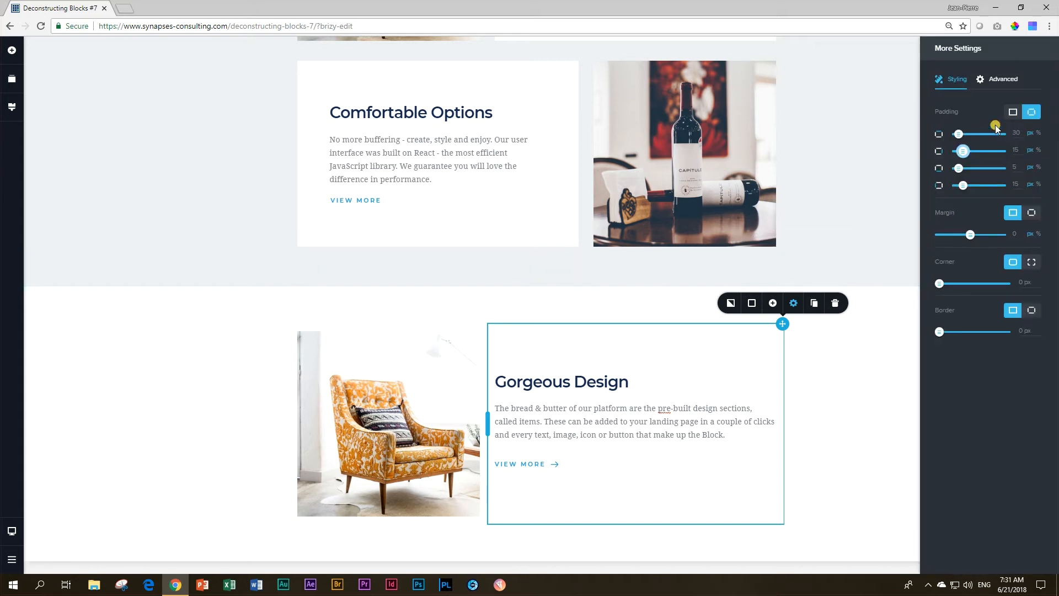
key(Tab)
text(65)
key(Tab)
key(Tab)
text(50)
key(Tab)
text(6)
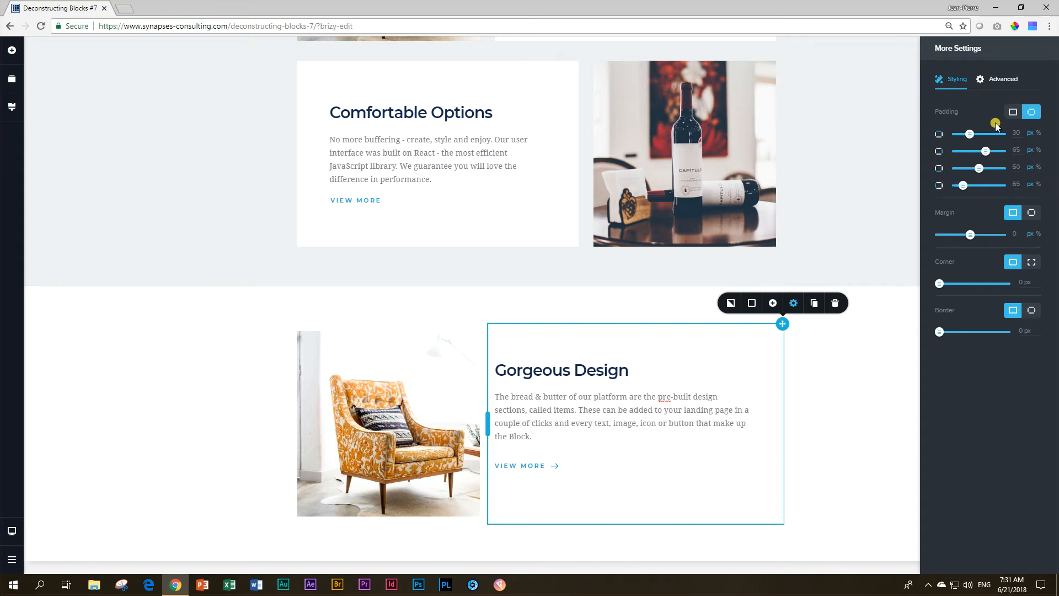
text(5)
Give the new text column individual margins of 5 px top and bottom and 15 px right and left
click(1031, 213)
click(1018, 234)
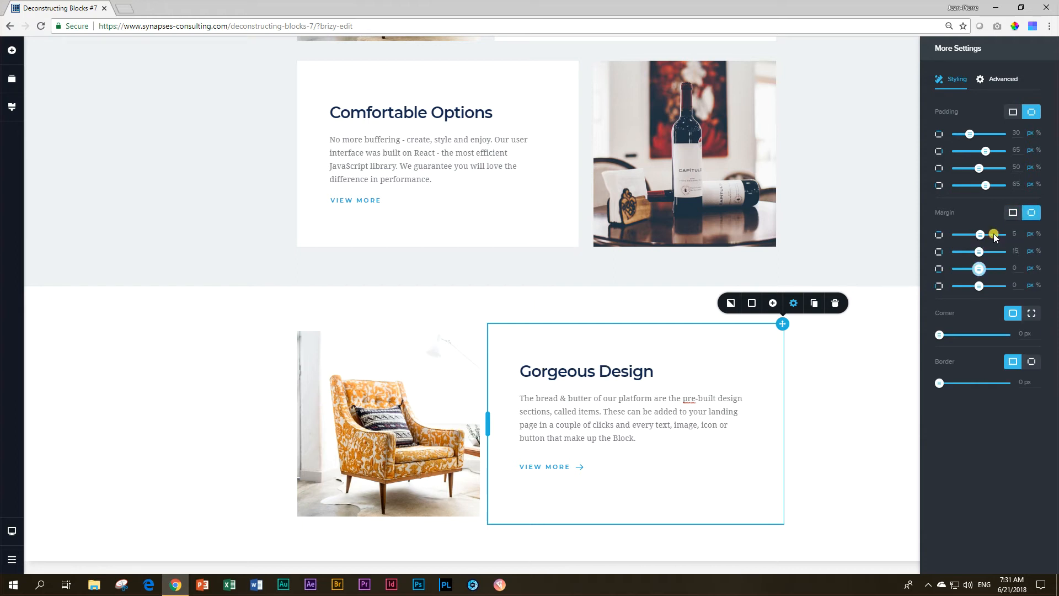
key(Tab)
text(15)
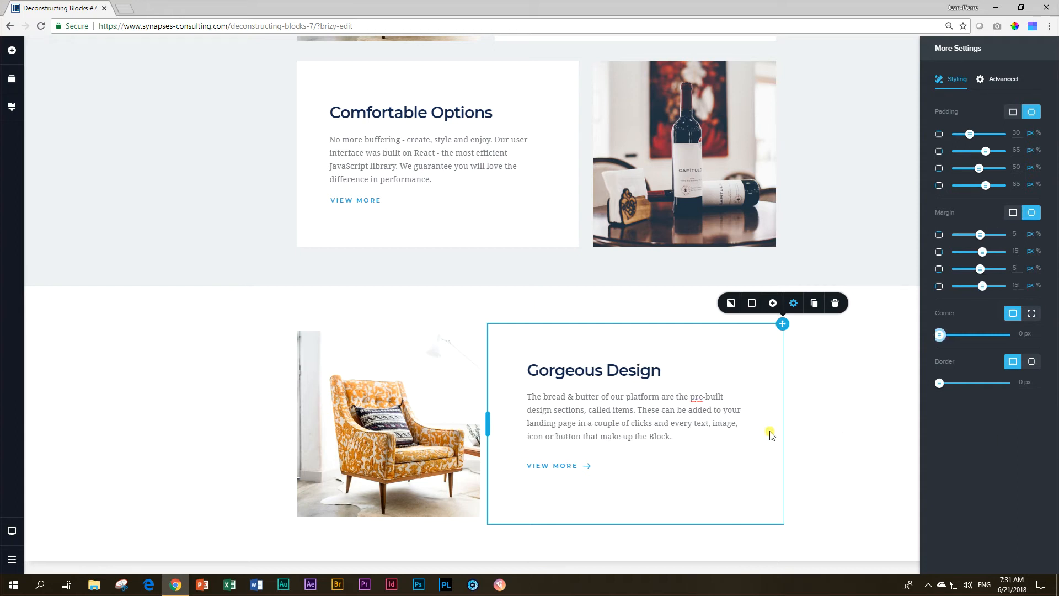
click(627, 369)
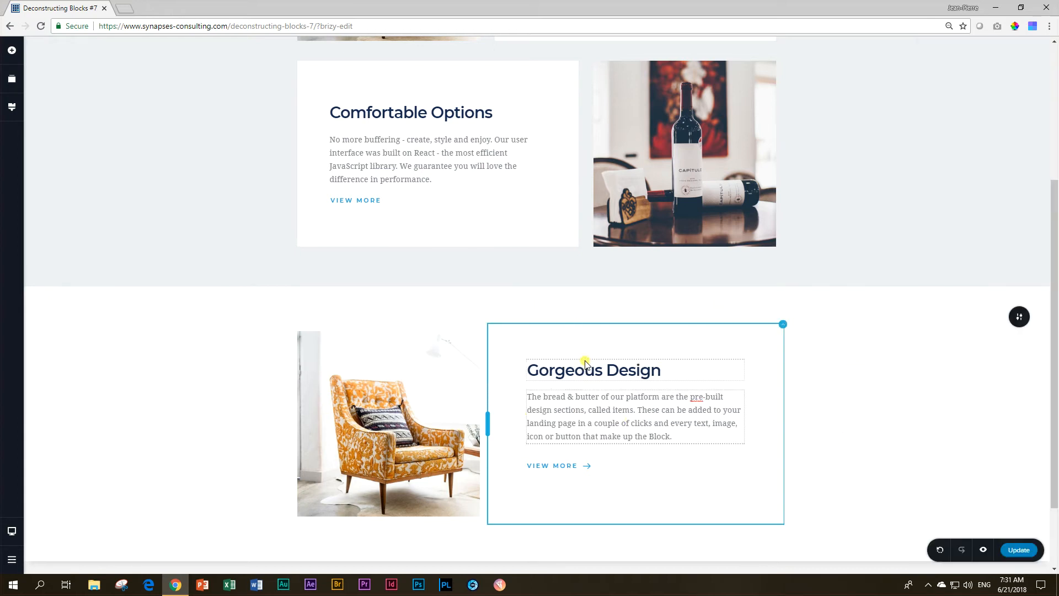
Copy the overlay color #EEF0F2 from the original block and apply it as the new block's overlay
scroll(593, 370, up, 2)
scroll(560, 496, down, 4)
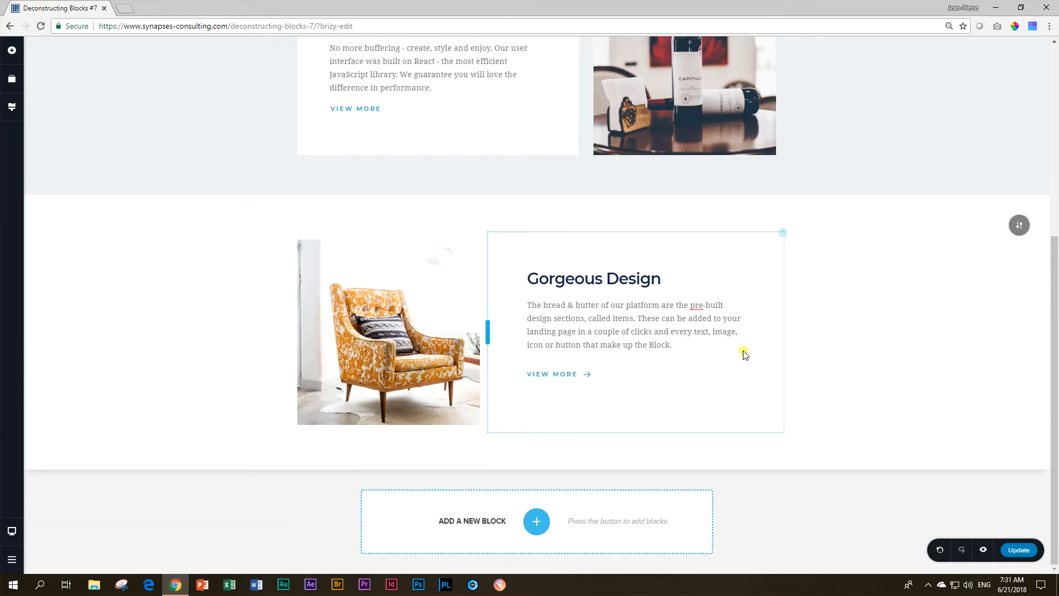
scroll(668, 123, up, 5)
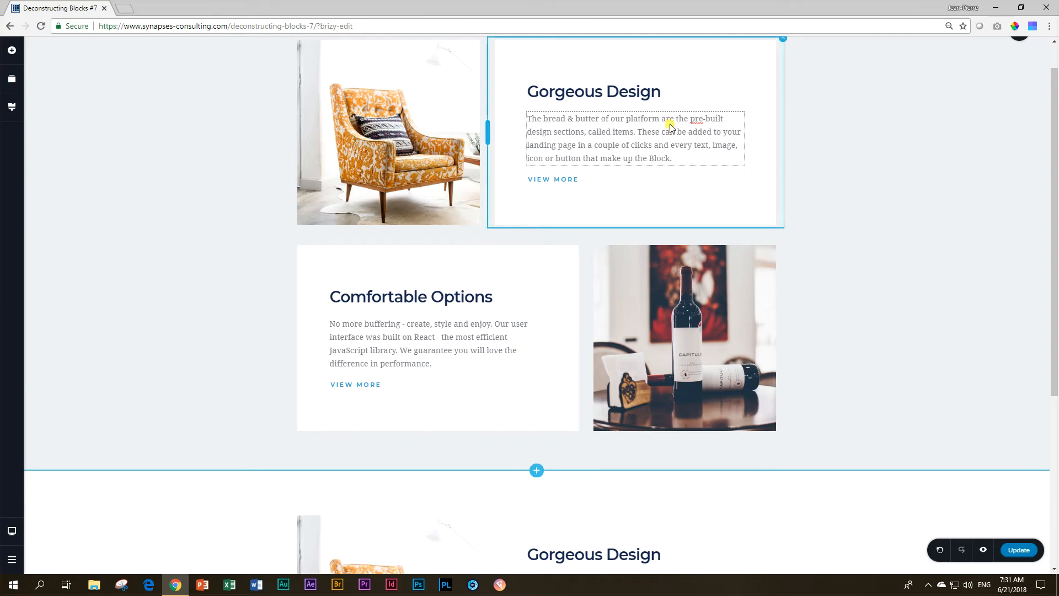
scroll(627, 409, down, 4)
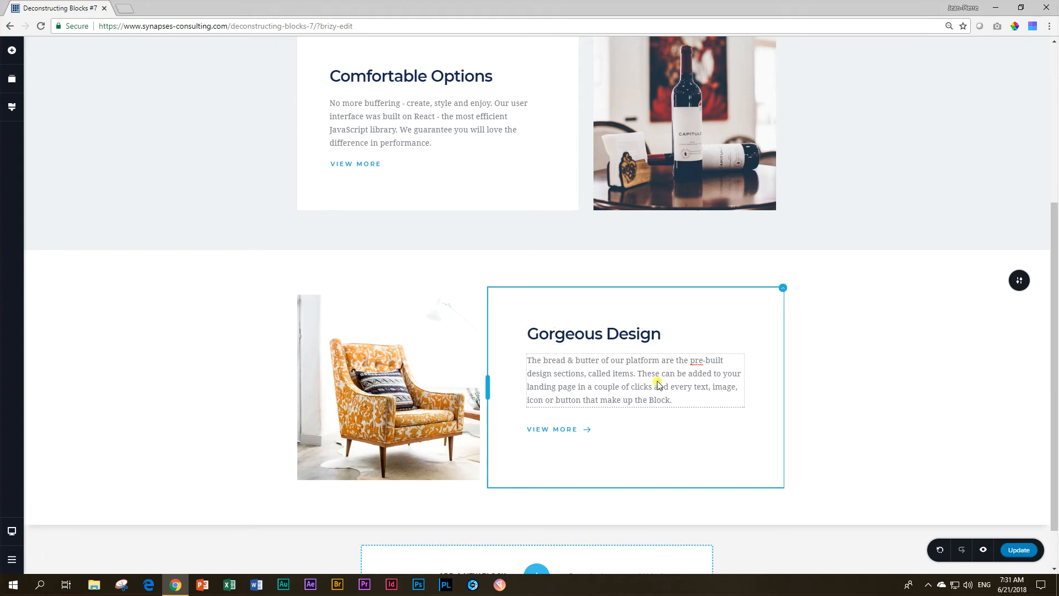
scroll(657, 378, up, 5)
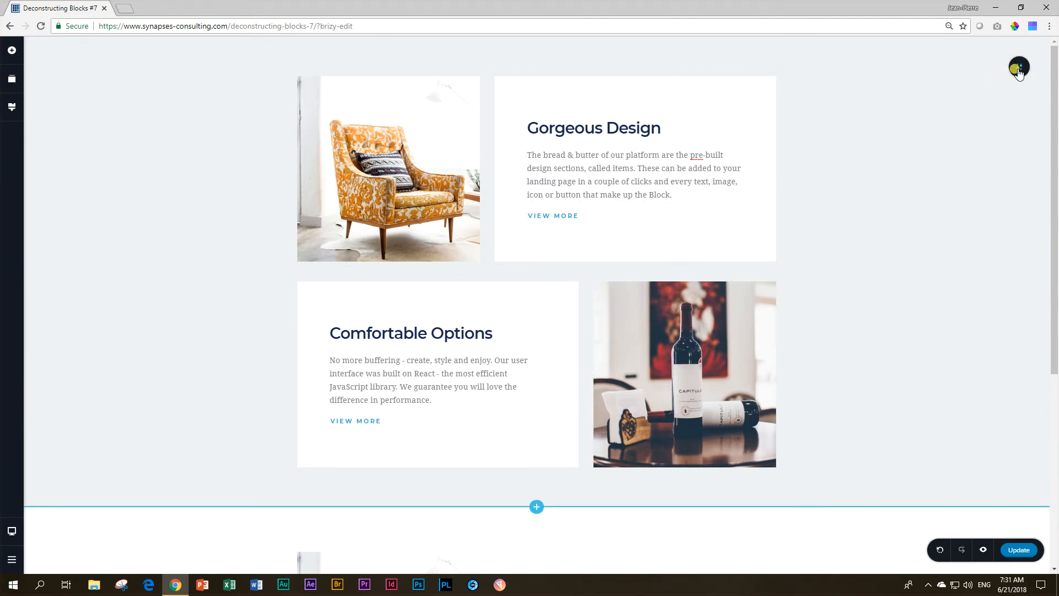
mouse_move(1018, 71)
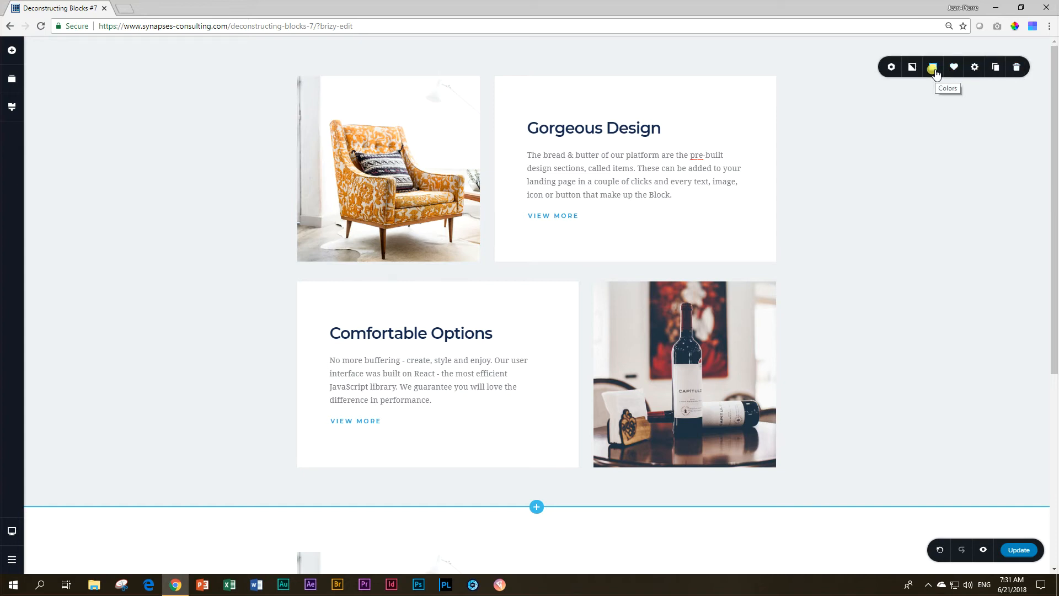
click(933, 68)
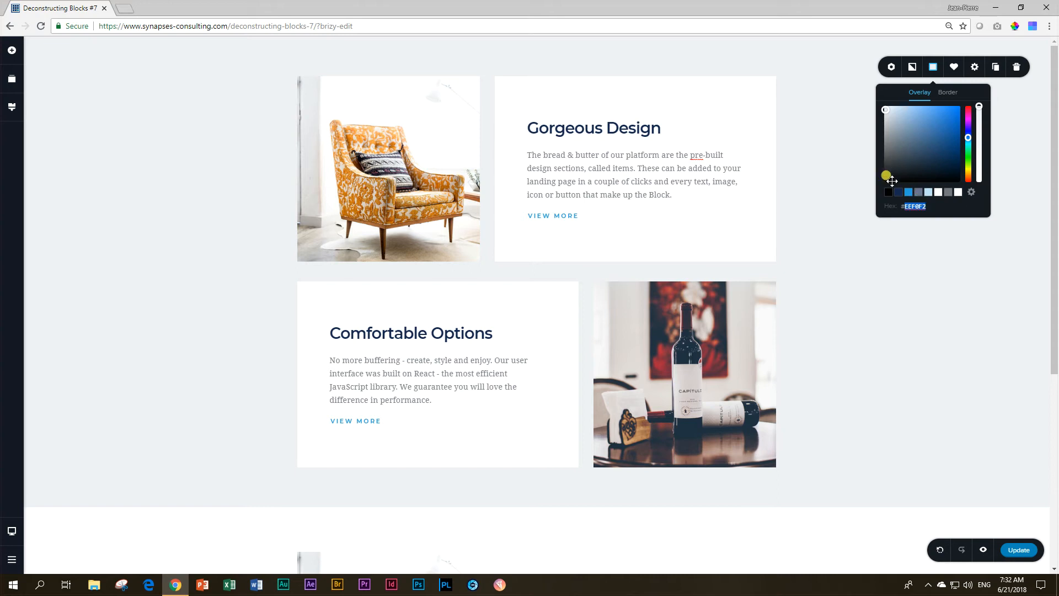
scroll(943, 281, down, 5)
click(1018, 227)
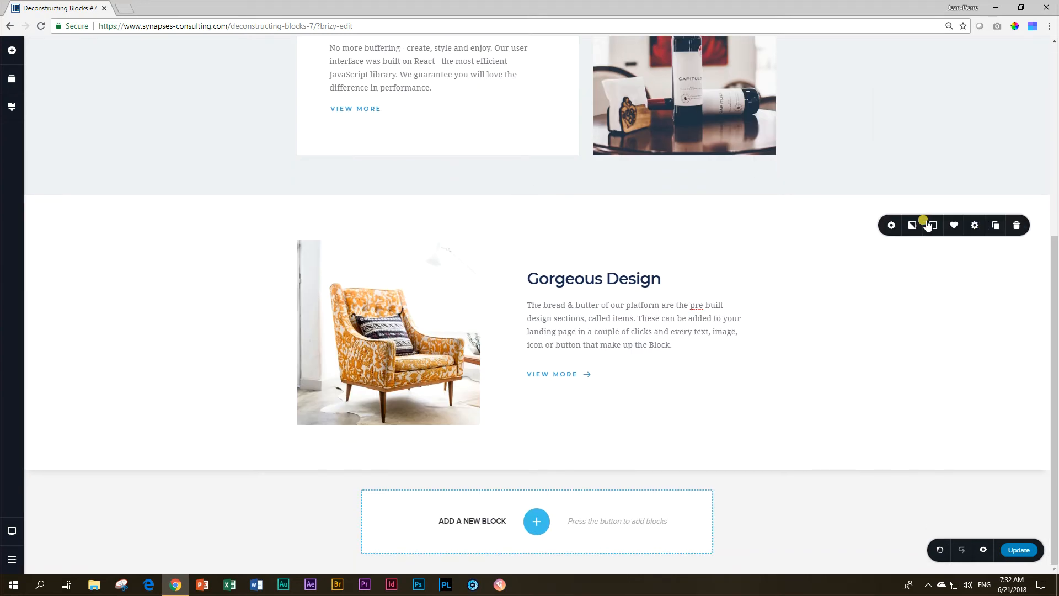
click(932, 225)
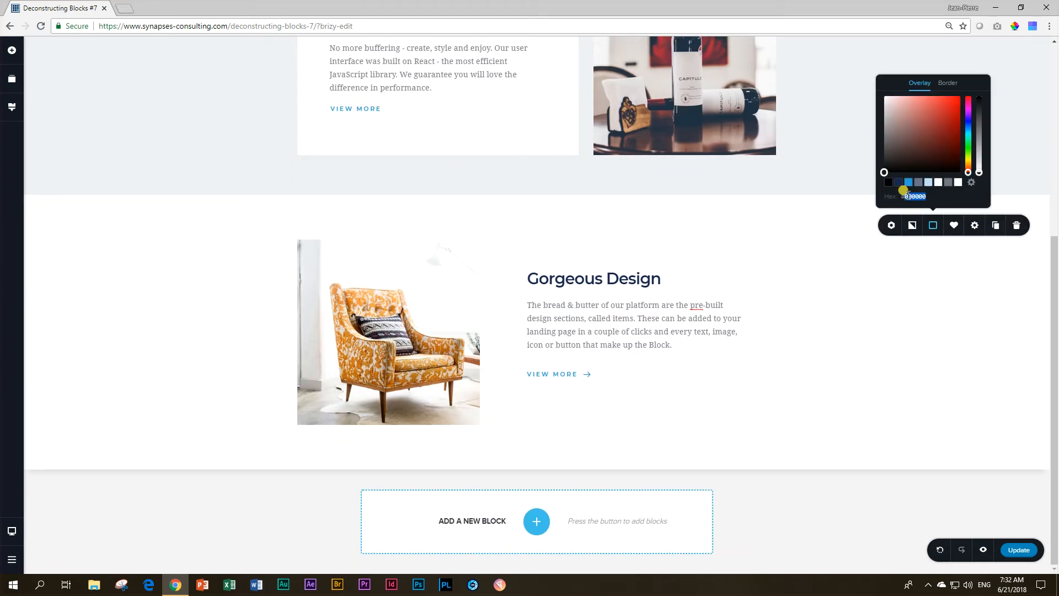
key(ctrl+v)
click(623, 288)
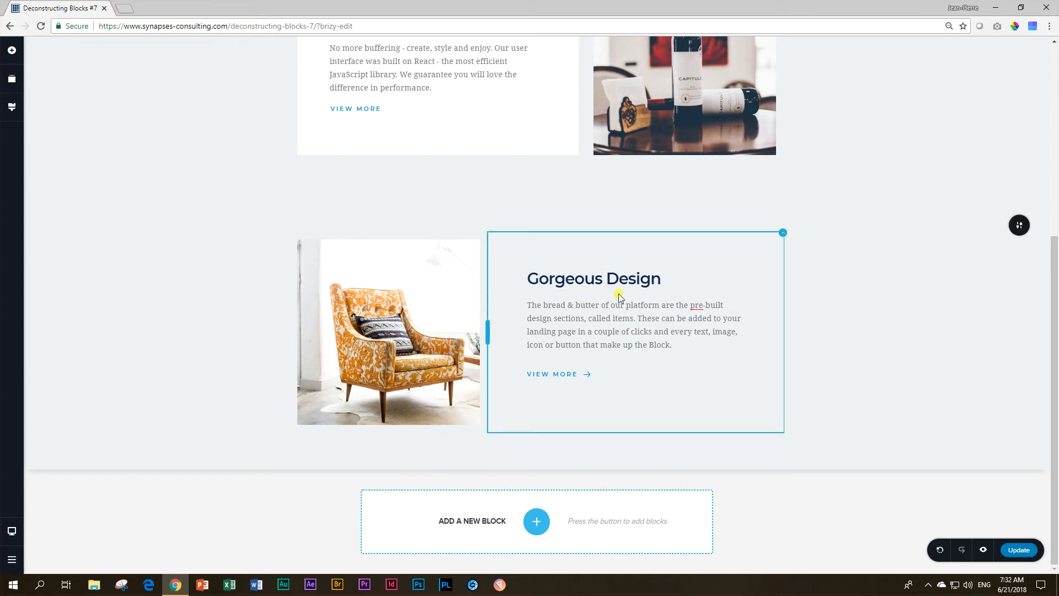
Set the overlay color of the new Gorgeous Design text column to white #FFFFFF
click(780, 236)
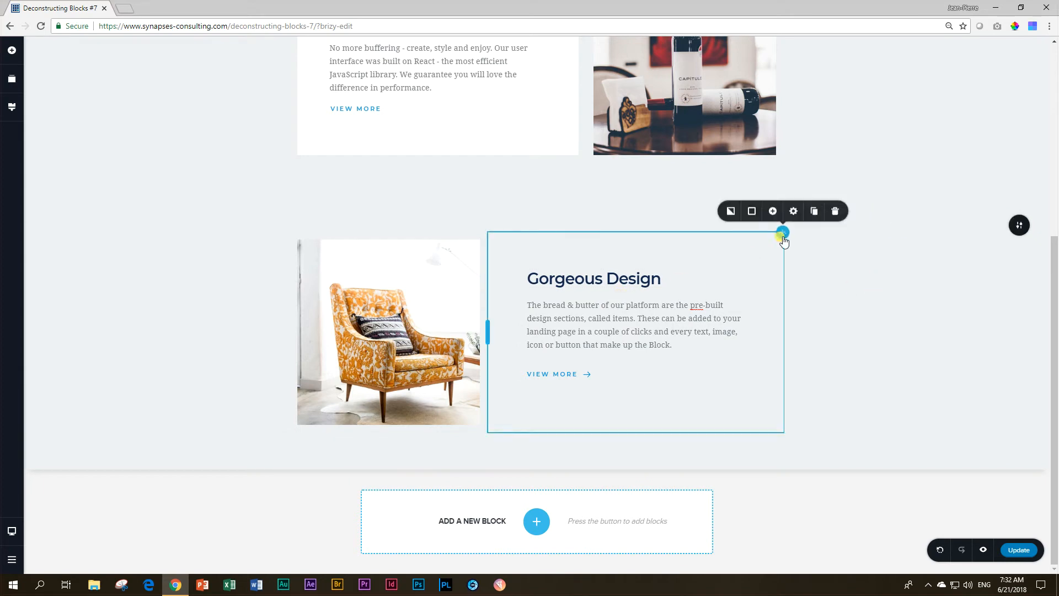
click(751, 211)
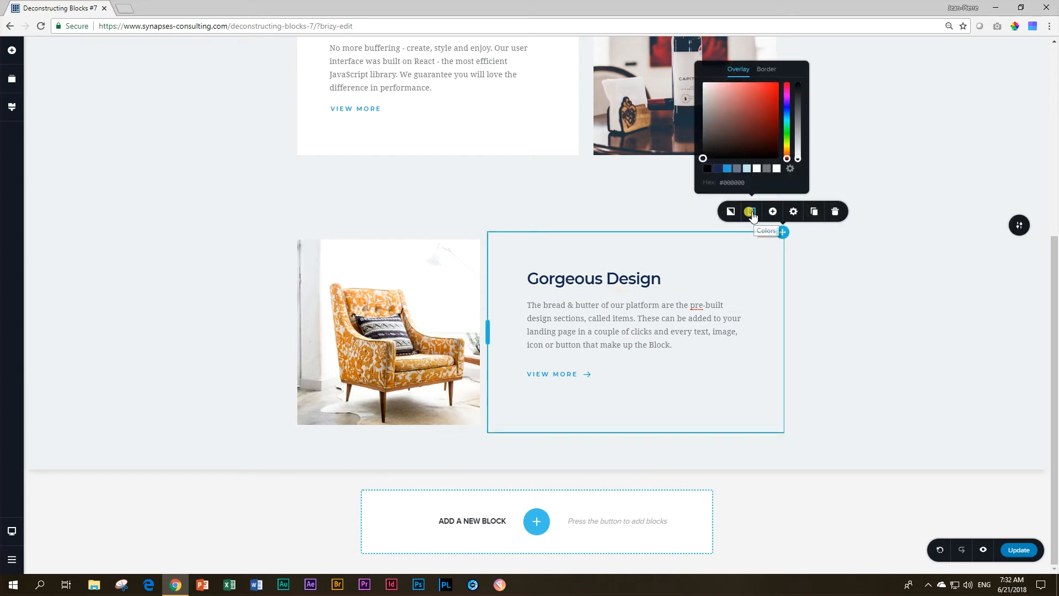
click(775, 168)
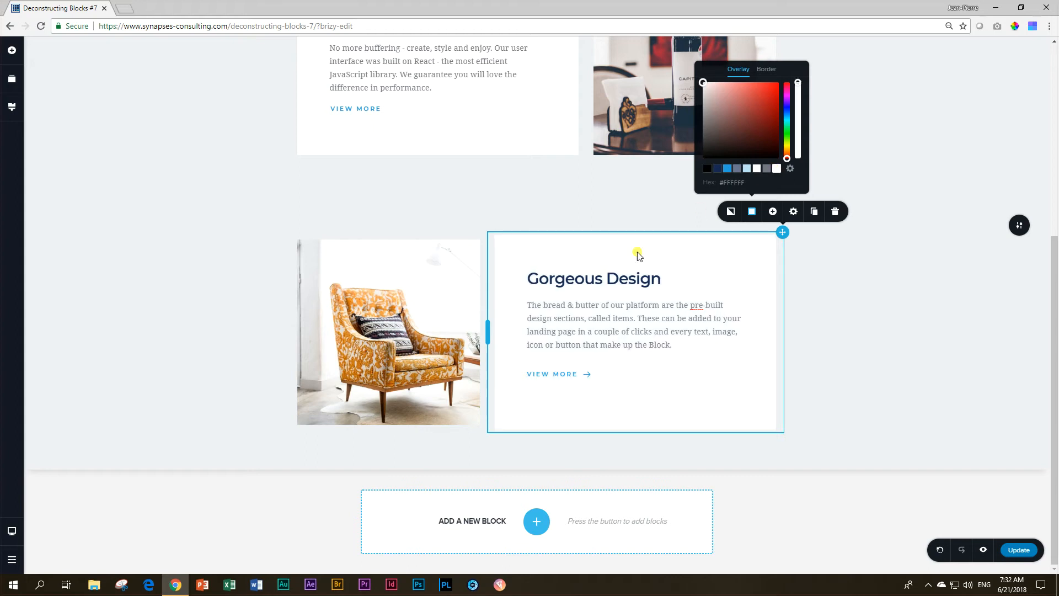
click(976, 329)
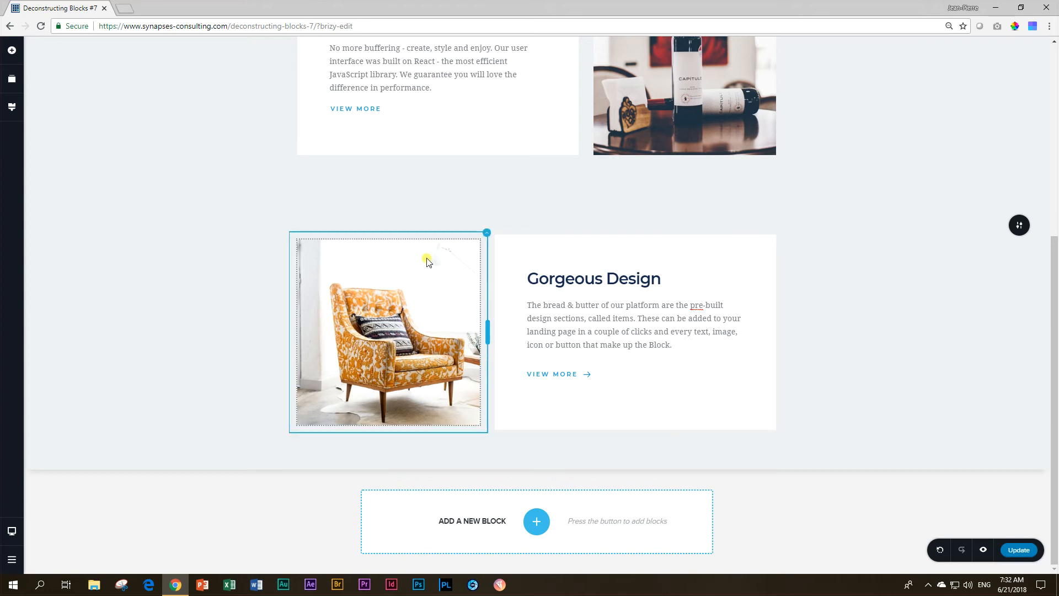
Check the content alignment, padding and margin settings of the original chair image column
scroll(427, 265, up, 6)
click(451, 126)
click(486, 75)
click(496, 53)
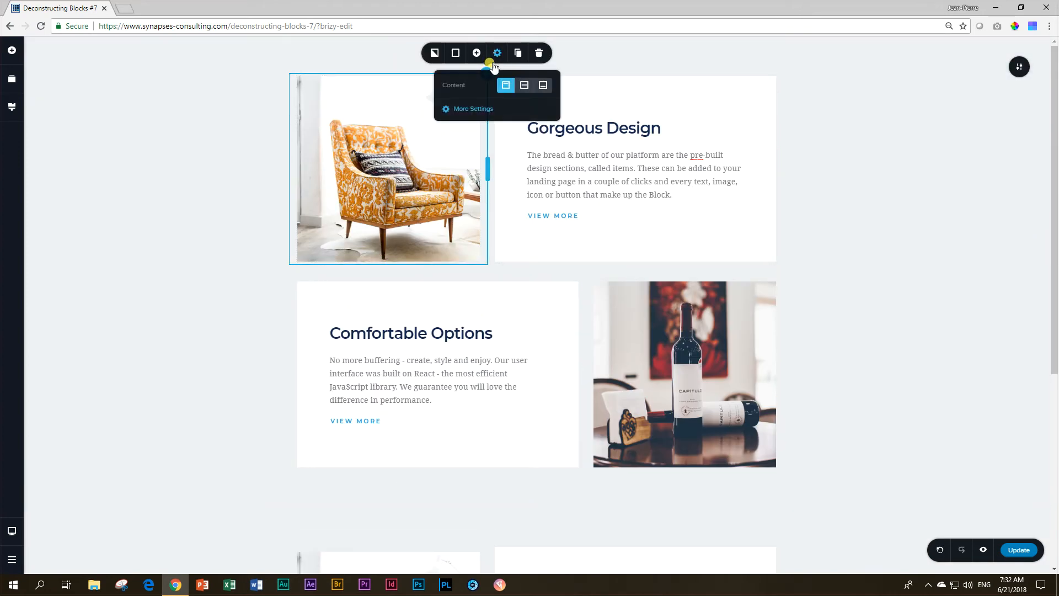
click(468, 109)
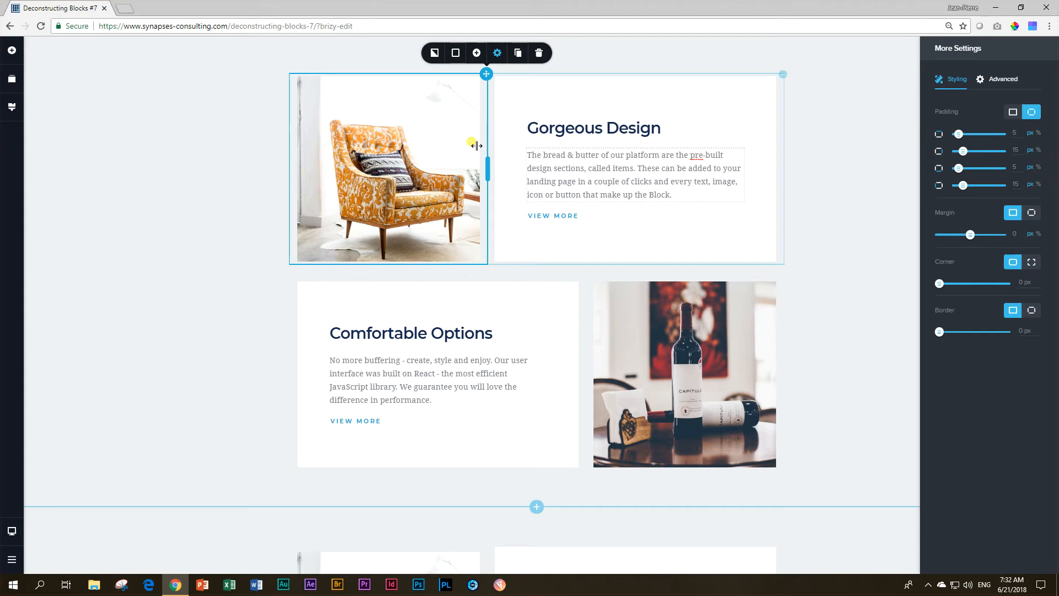
Compare the new chair image column's content alignment, padding and margin settings with the original's
scroll(455, 153, down, 5)
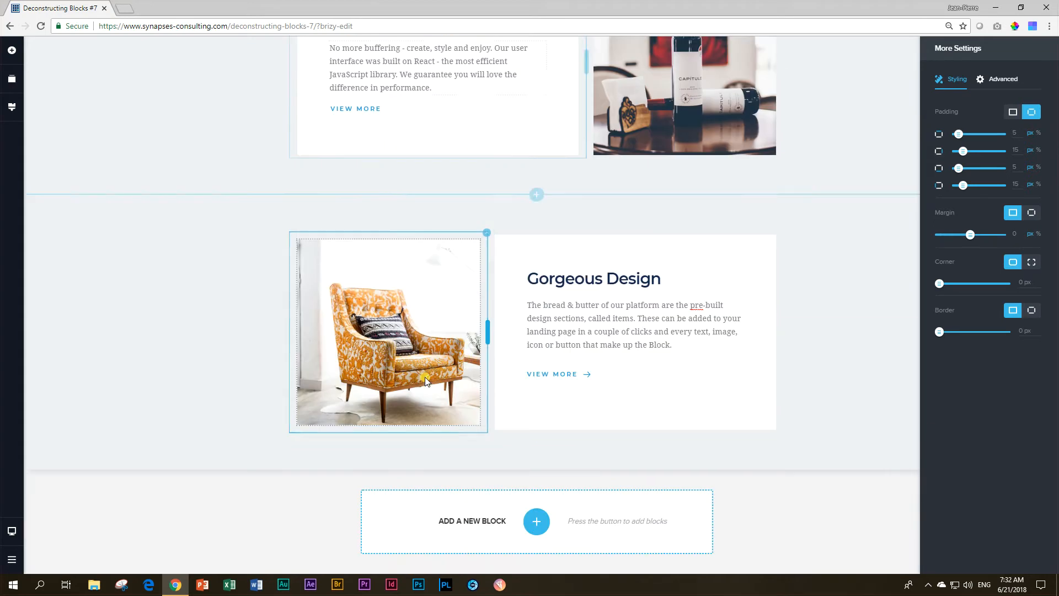
click(486, 235)
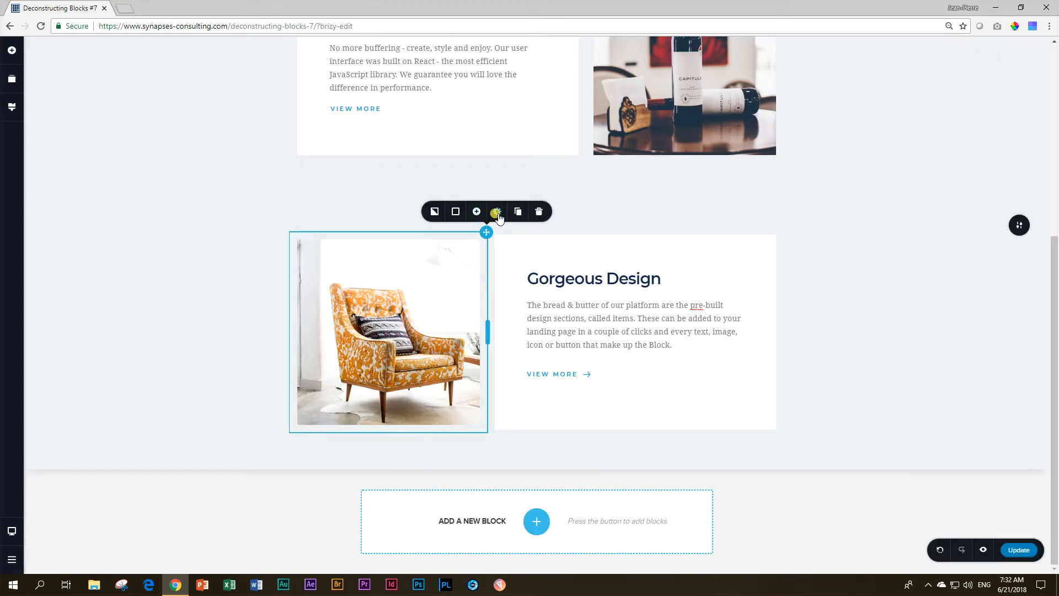
click(497, 212)
click(495, 189)
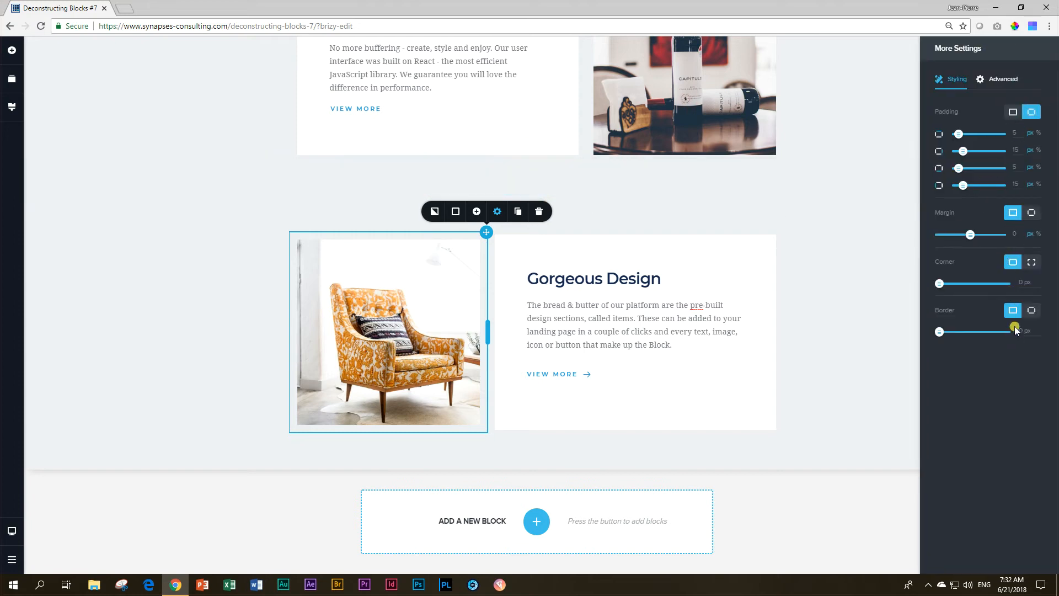
click(865, 348)
Check the size, height, corner, padding and margin settings of the original chair image
scroll(865, 347, up, 5)
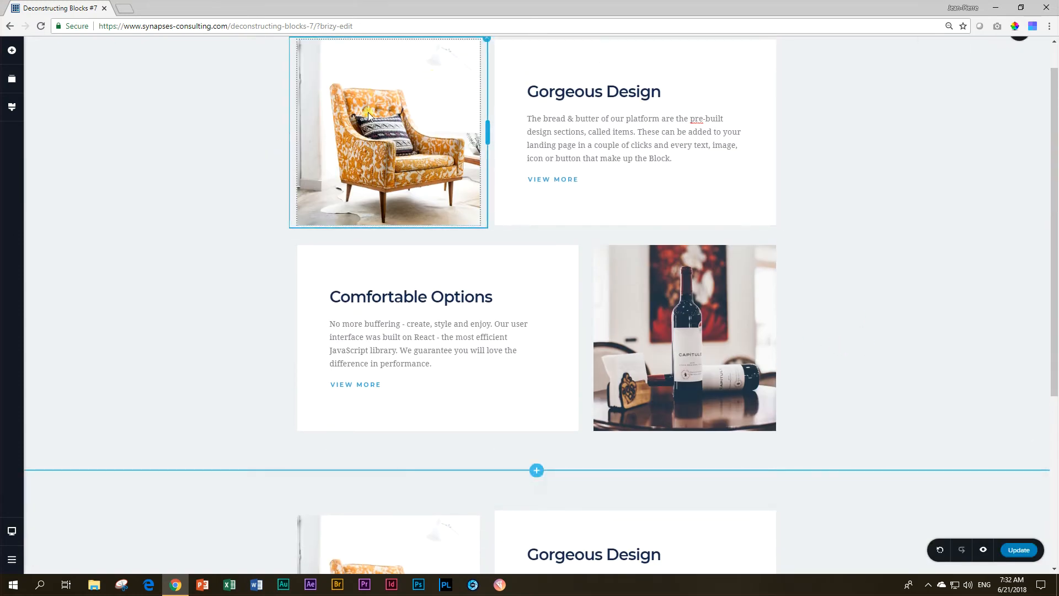
click(384, 230)
scroll(408, 199, up, 1)
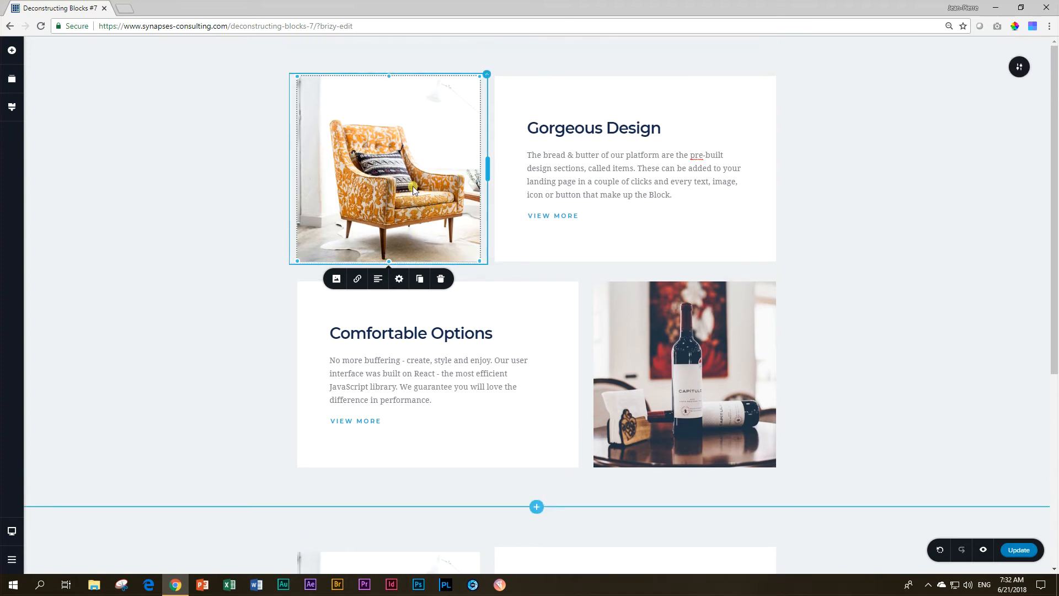
click(398, 280)
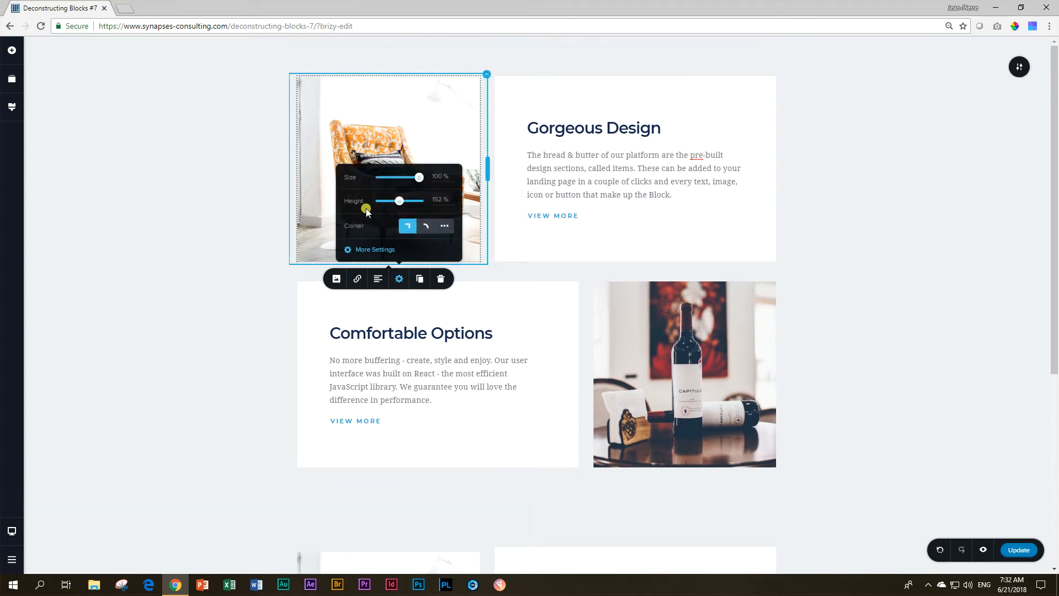
click(372, 249)
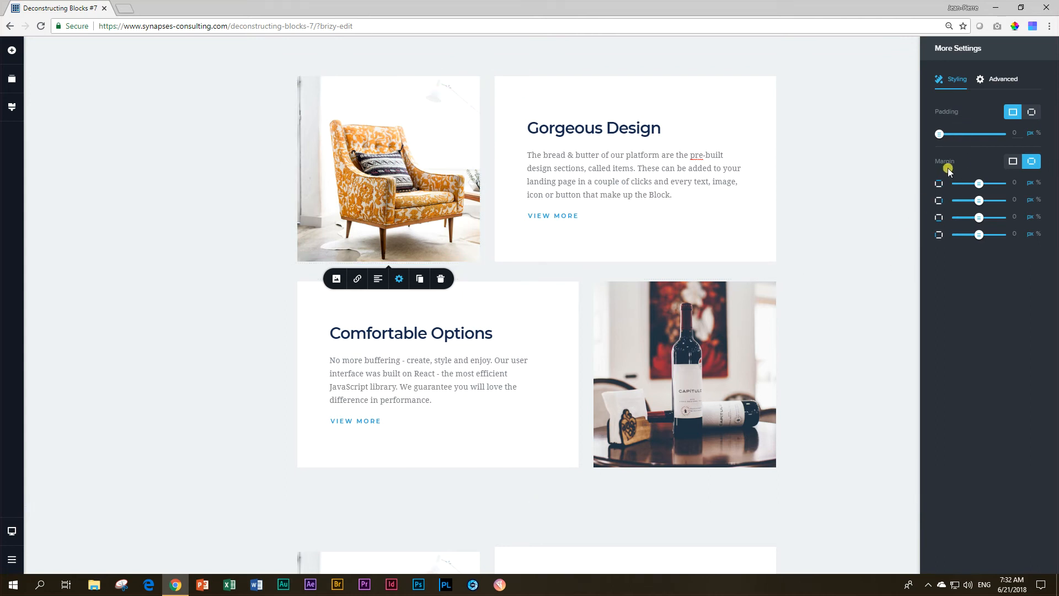
Set the new chair image's margin to 0 px like the original image, and compare both blocks
scroll(382, 371, down, 5)
click(385, 365)
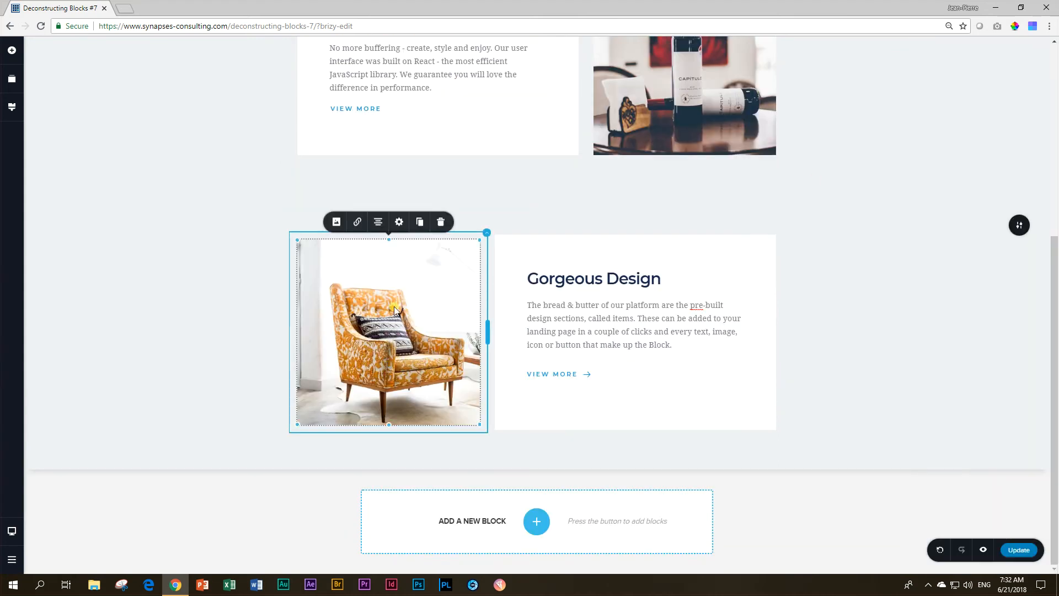
click(399, 222)
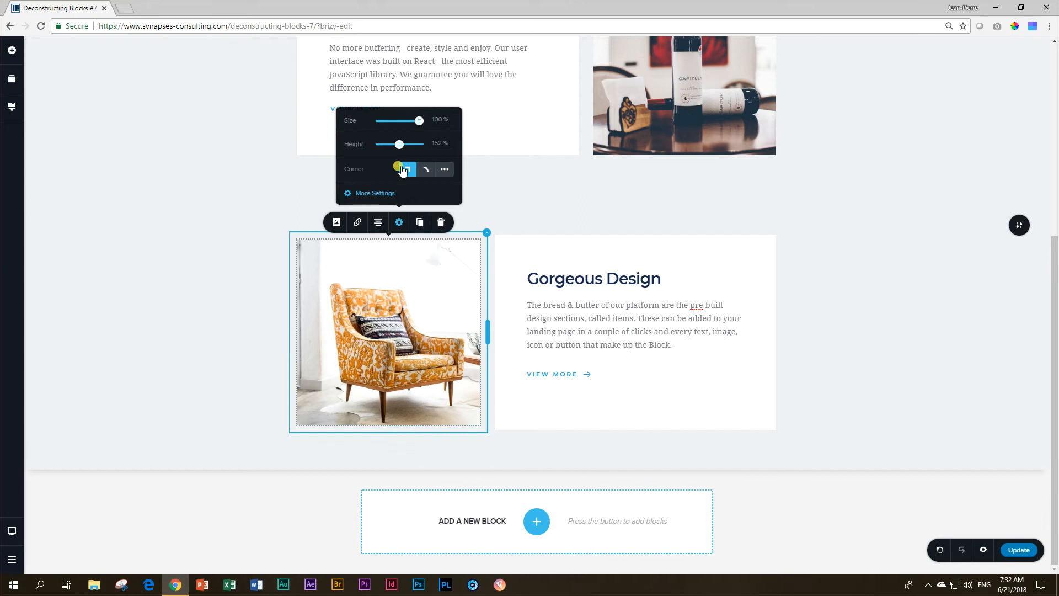
click(362, 193)
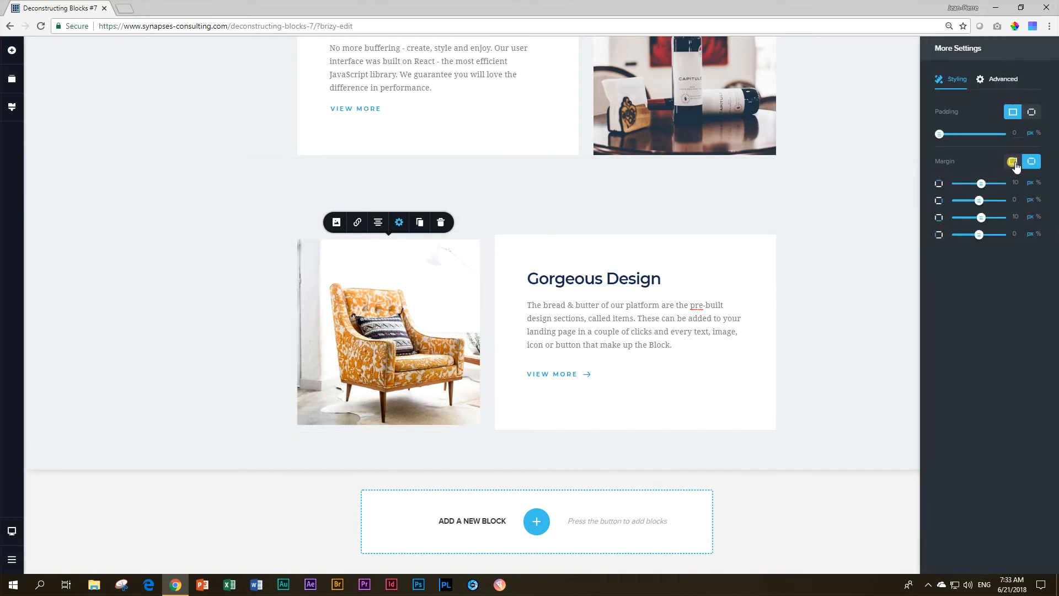
click(138, 304)
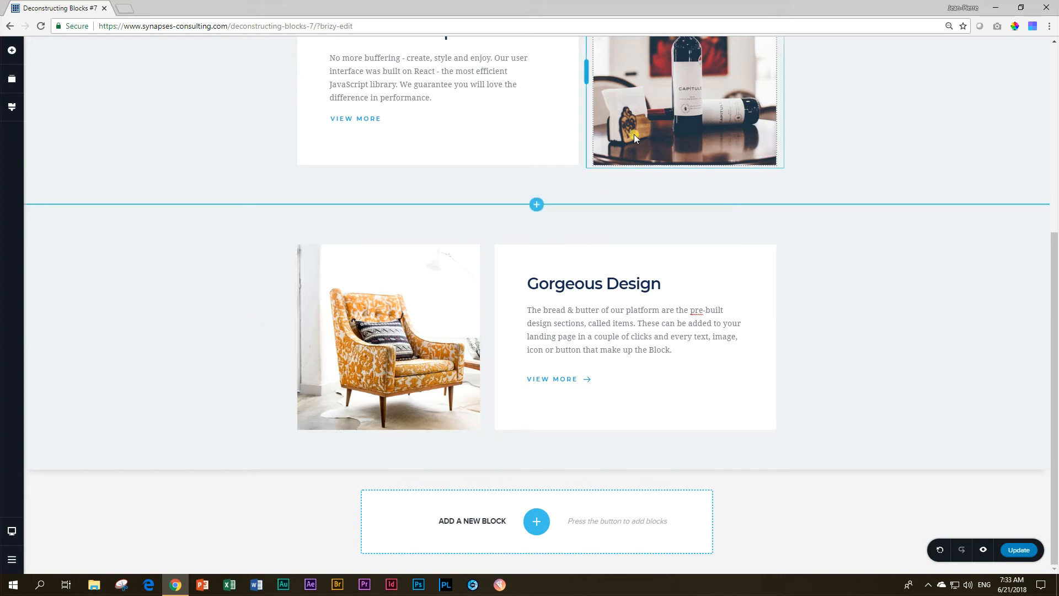
scroll(629, 146, up, 4)
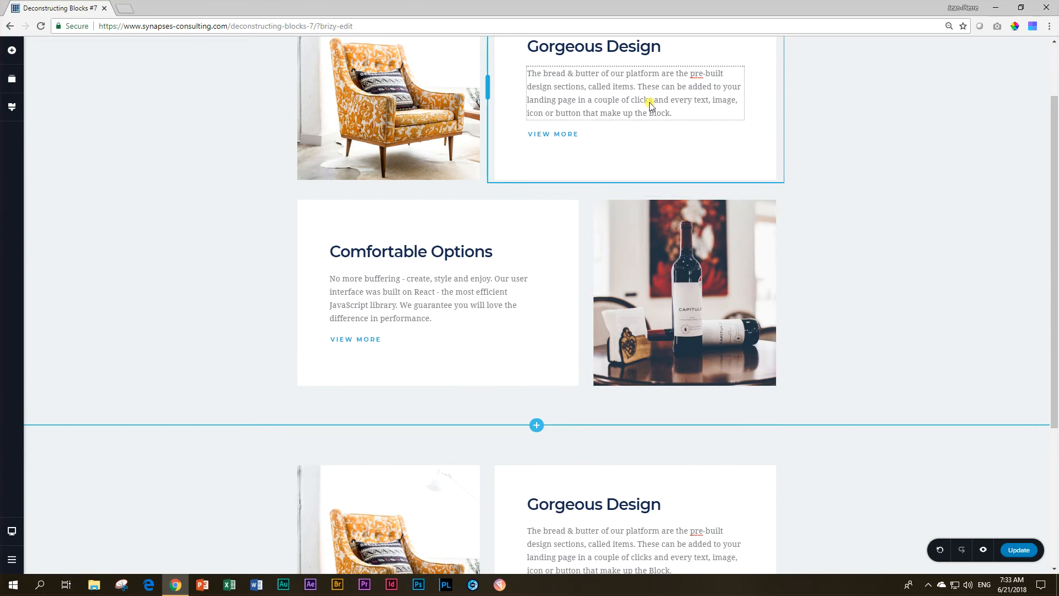
Compare the original and new blocks, and check the height of the spacer between the original block's two rows
scroll(650, 105, up, 2)
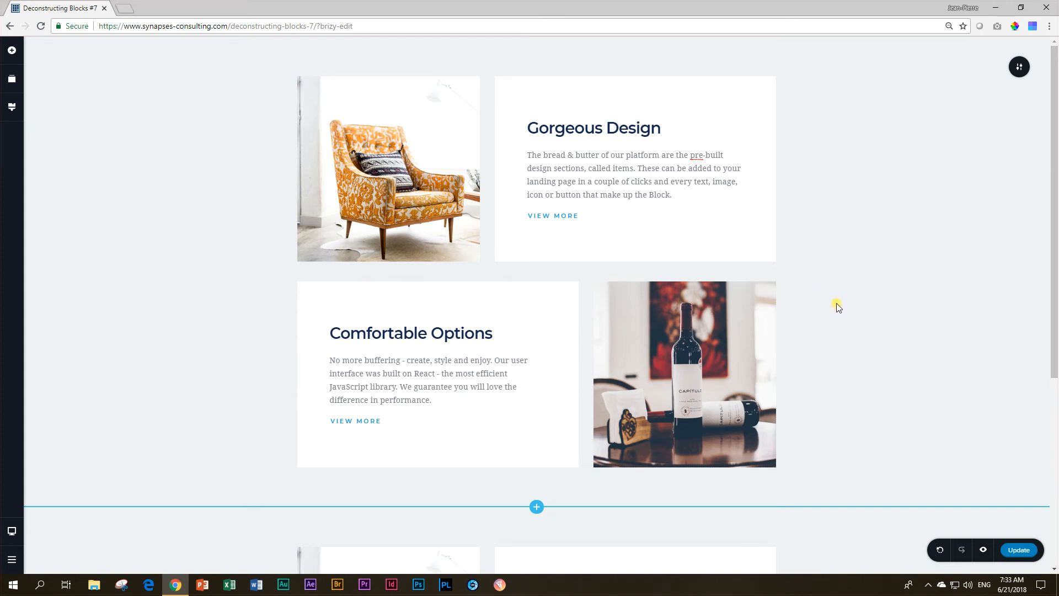
scroll(836, 303, down, 3)
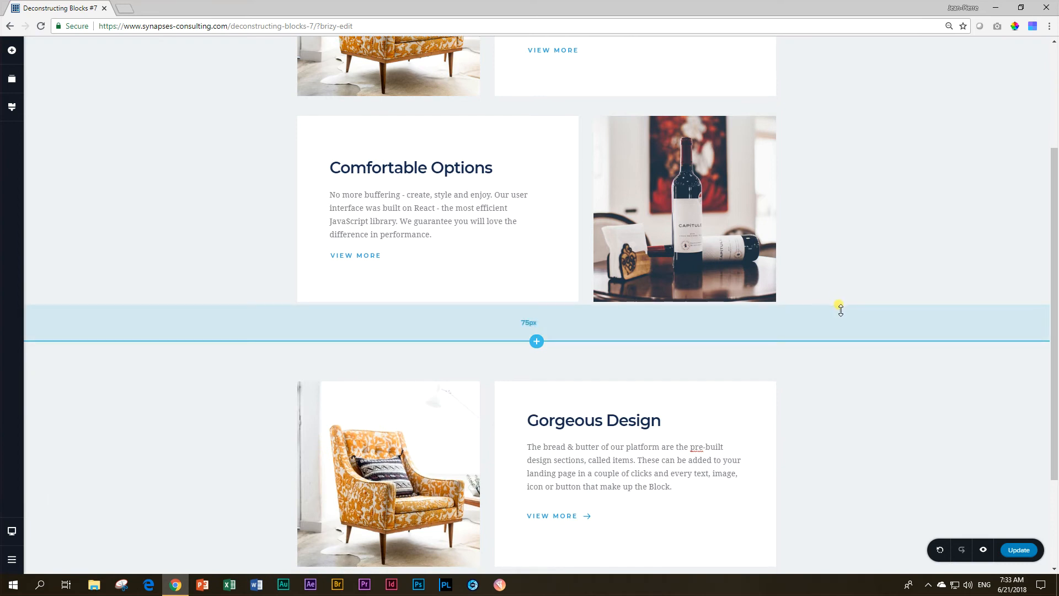
scroll(836, 309, down, 2)
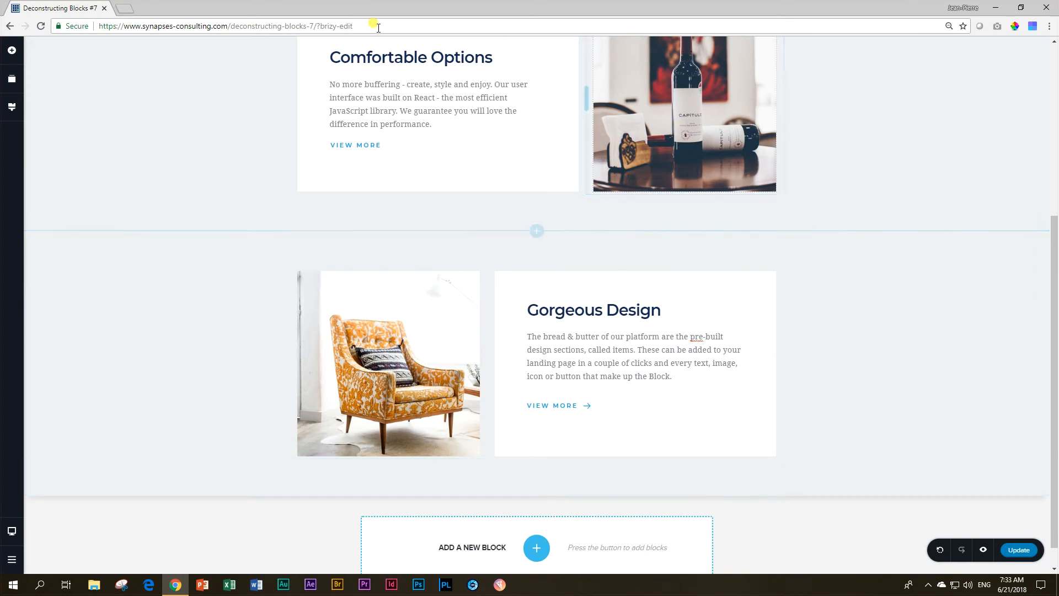
mouse_move(618, 258)
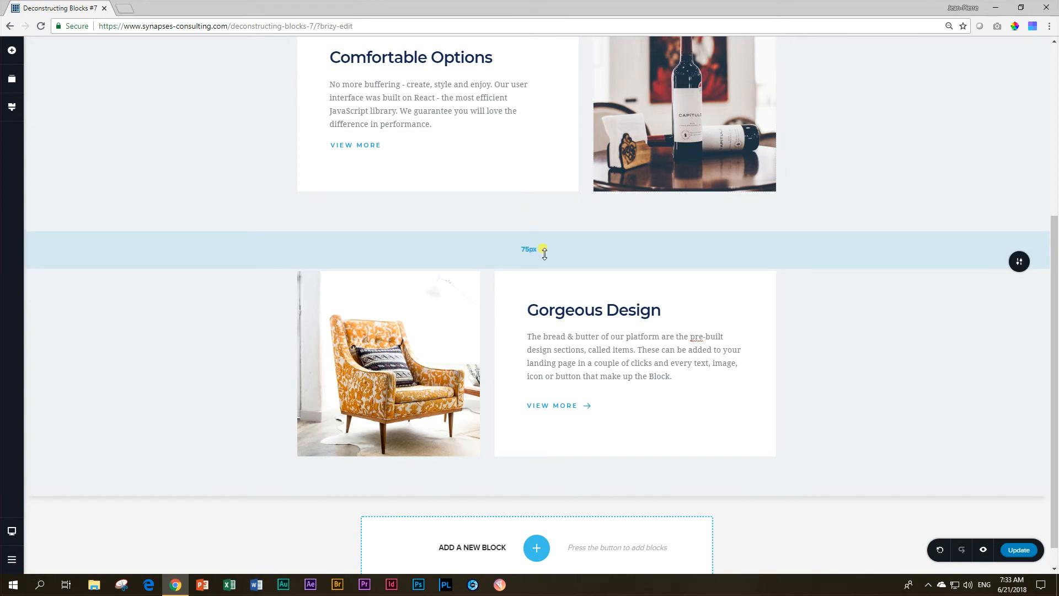
scroll(544, 252, up, 4)
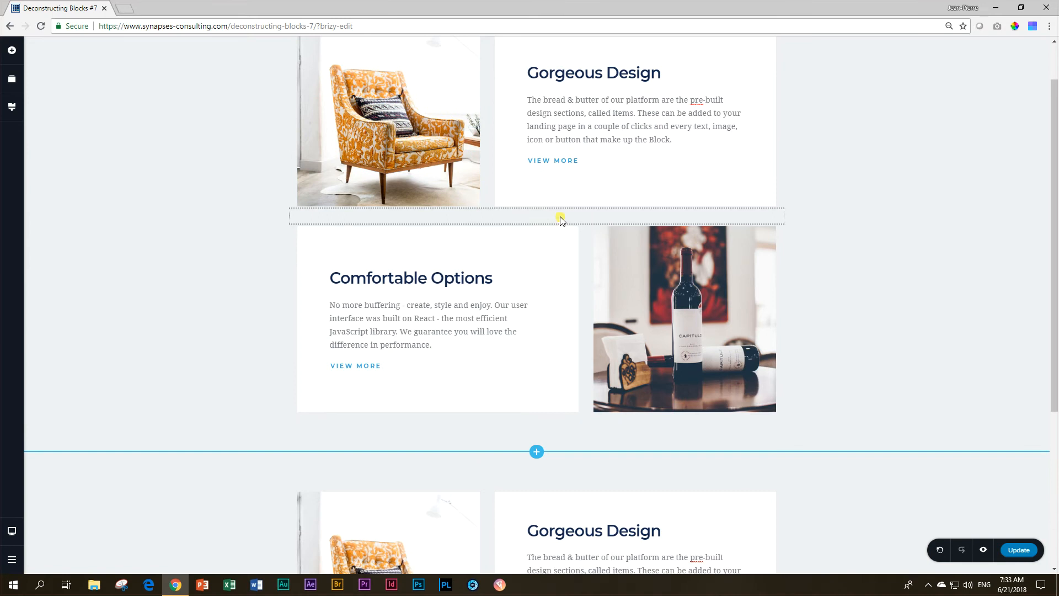
click(574, 216)
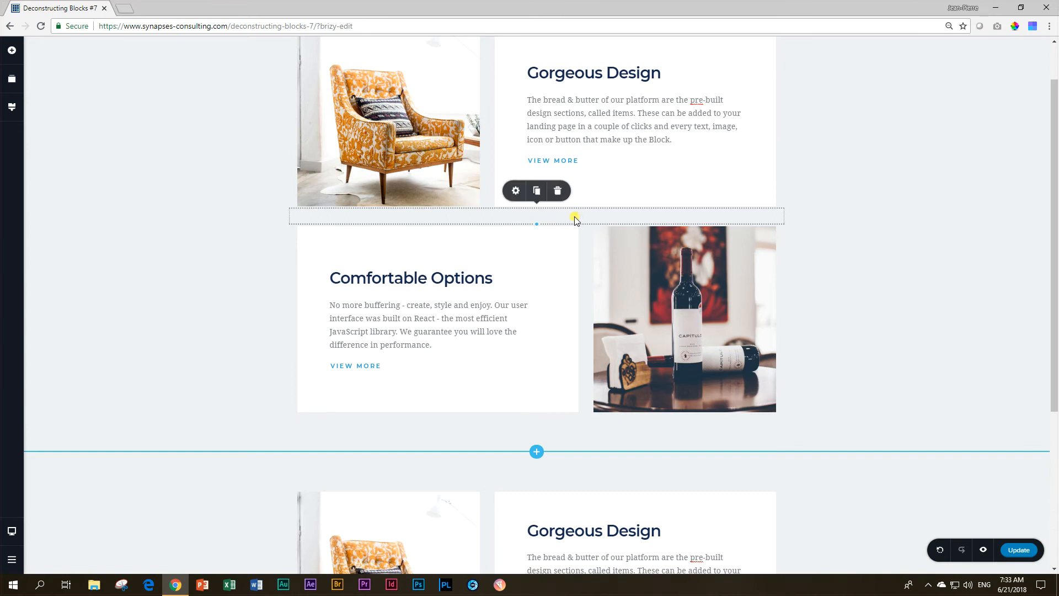
click(515, 191)
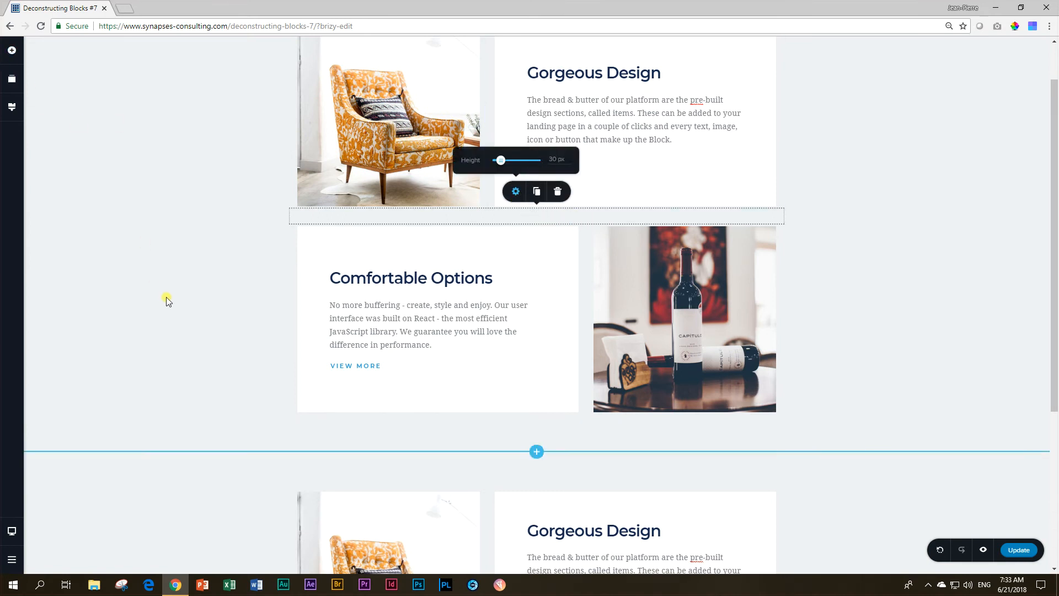
Try to add a spacer beneath the new block's chair image, and undo the misplaced element
scroll(167, 297, down, 4)
click(11, 50)
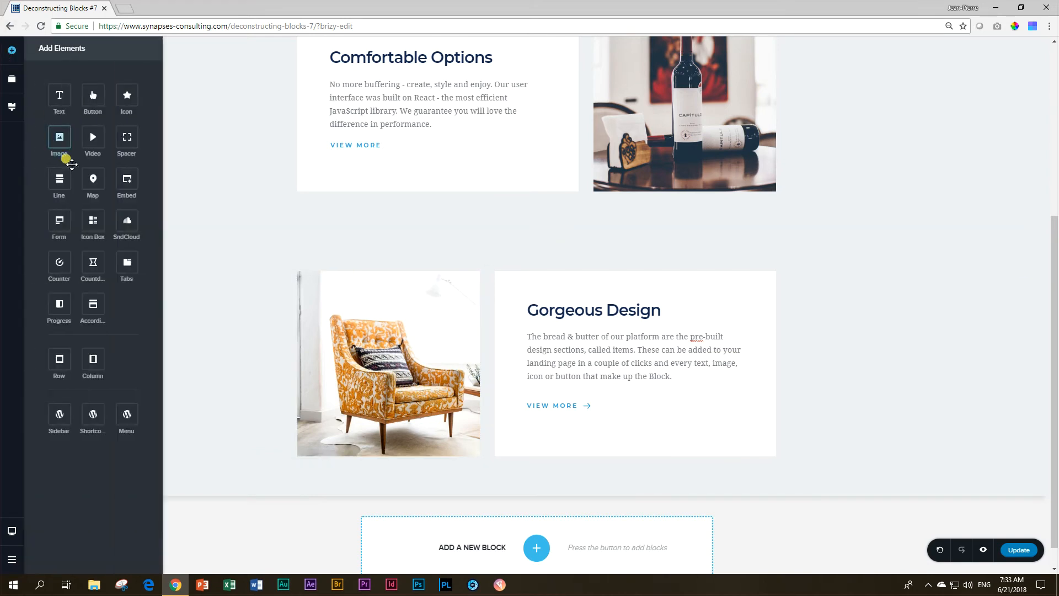
drag(127, 139, 319, 476)
scroll(391, 378, down, 2)
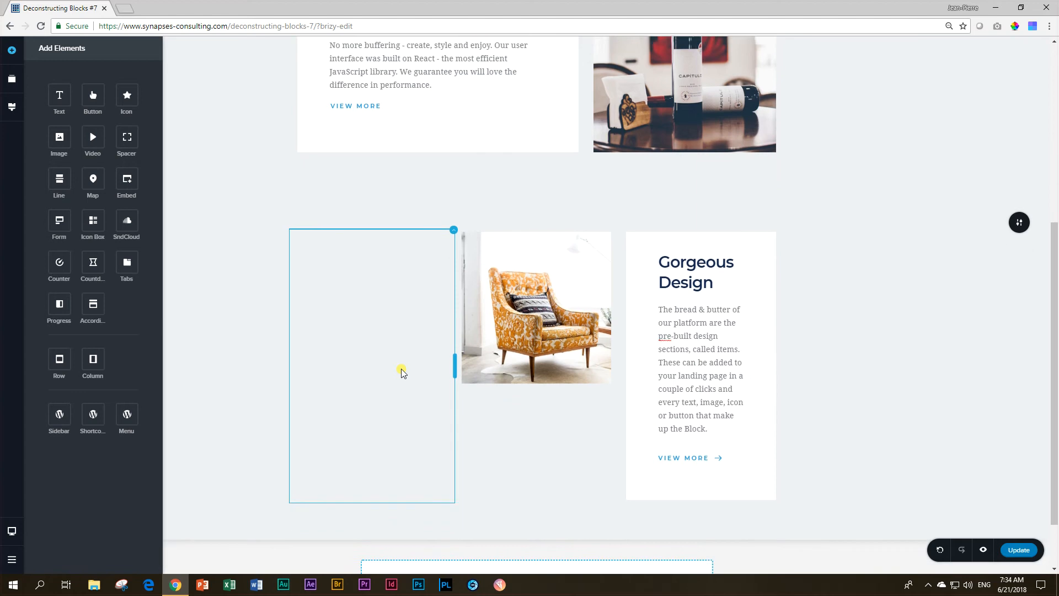
key(ctrl+z)
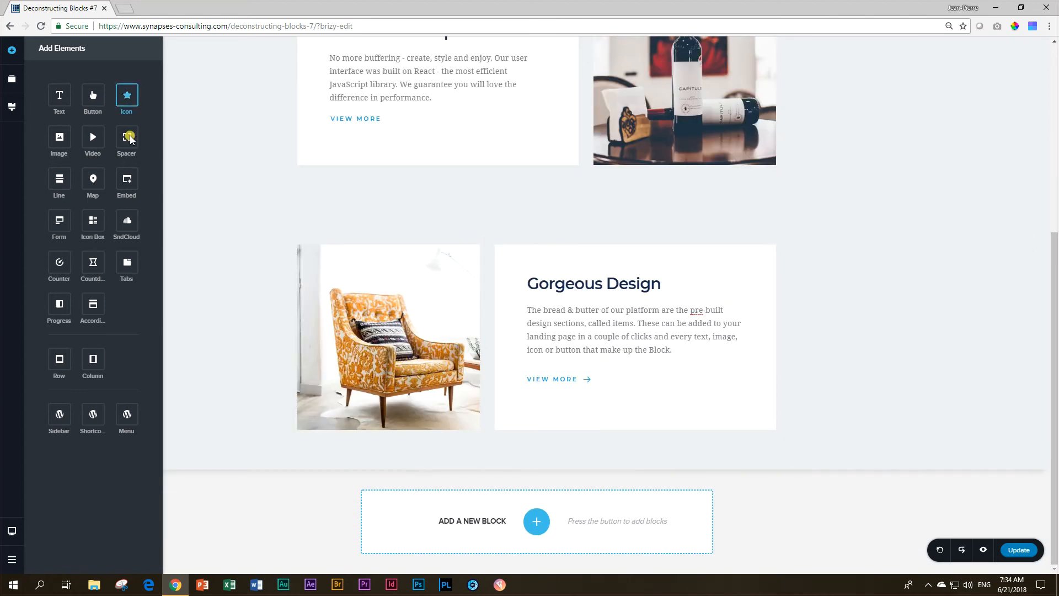
Add a spacer beneath the new block's image and text columns, and set its height to 30 px
drag(127, 137, 486, 432)
click(494, 422)
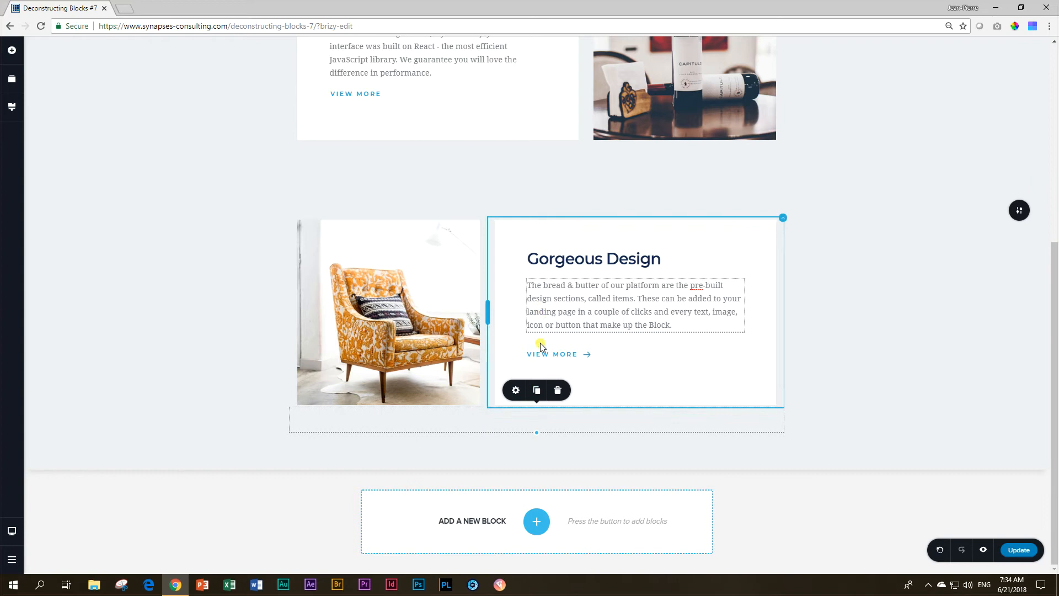
click(515, 390)
drag(553, 357, 559, 355)
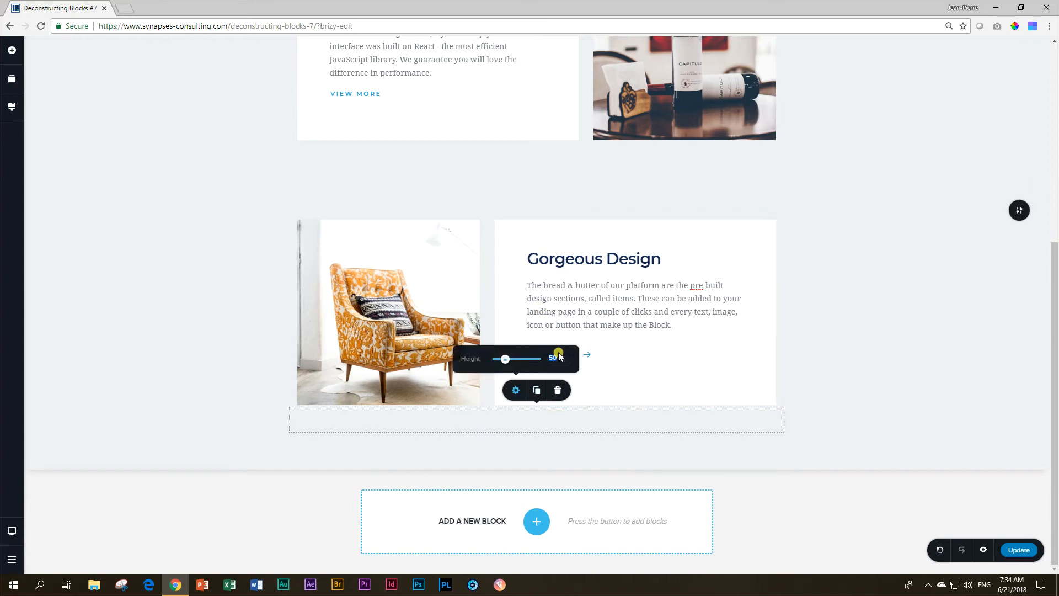
text(30)
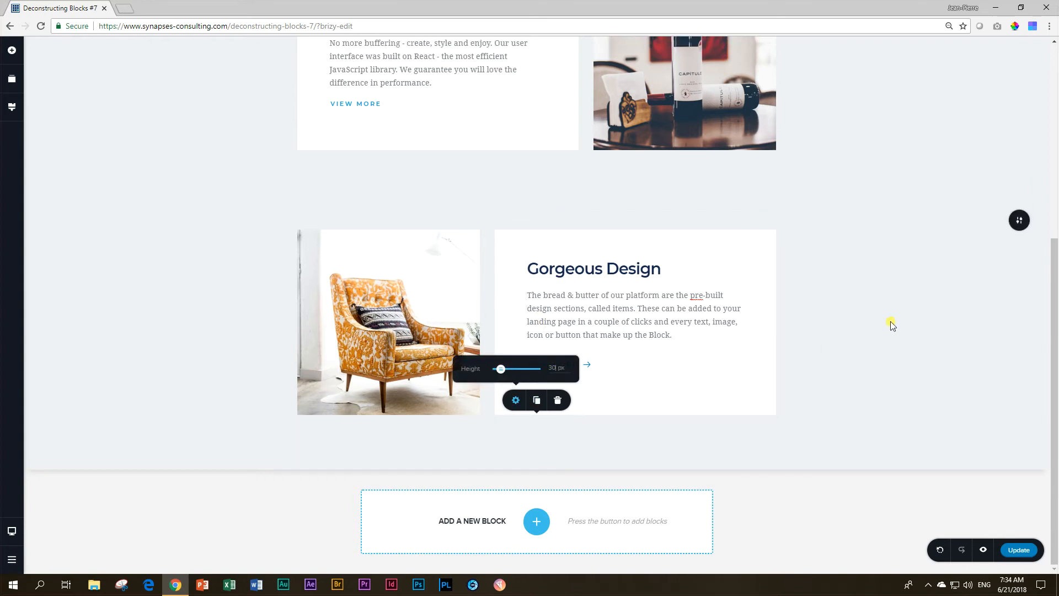
click(879, 324)
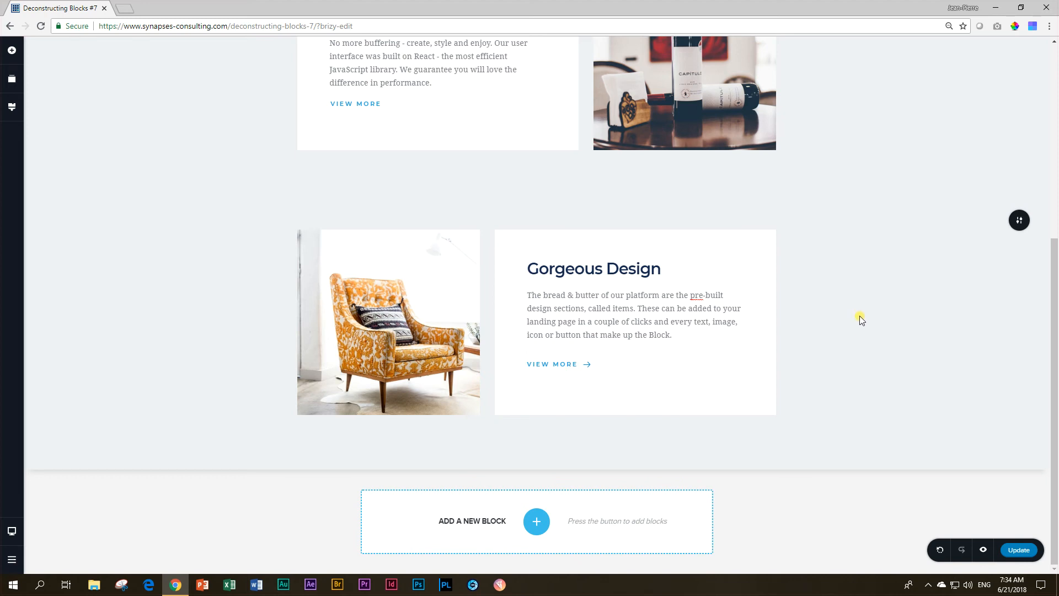
Try duplicating the new block's chair image within its column, and undo the duplication
scroll(861, 324, up, 4)
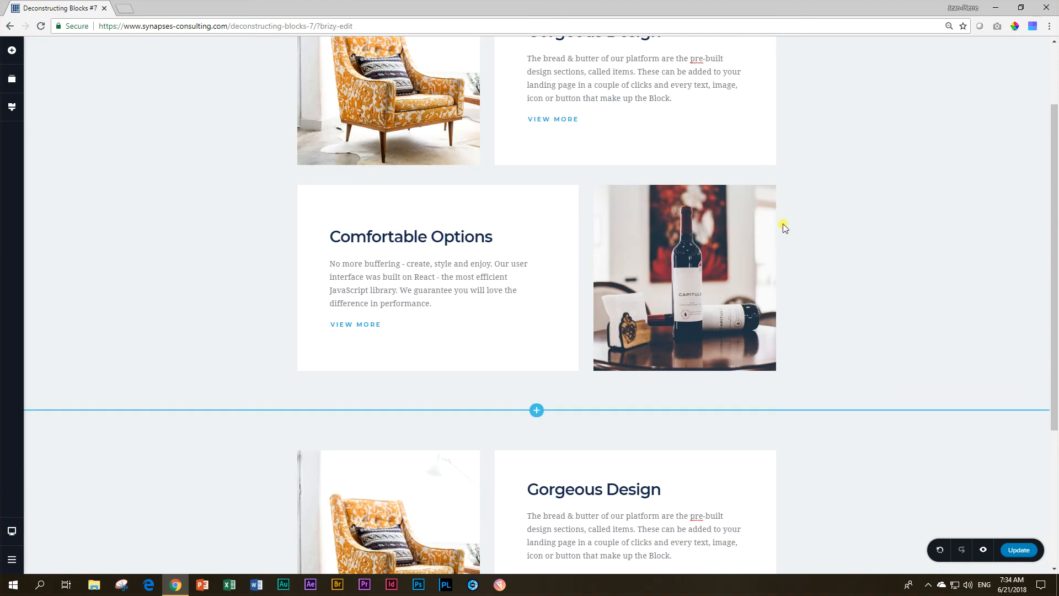
scroll(799, 237, down, 3)
scroll(818, 247, down, 1)
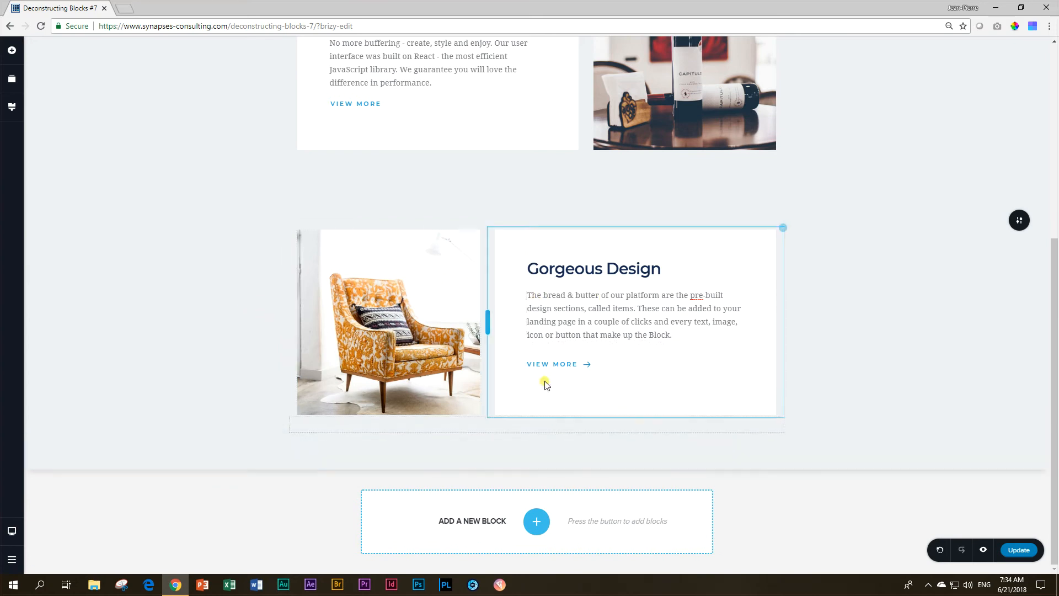
click(372, 308)
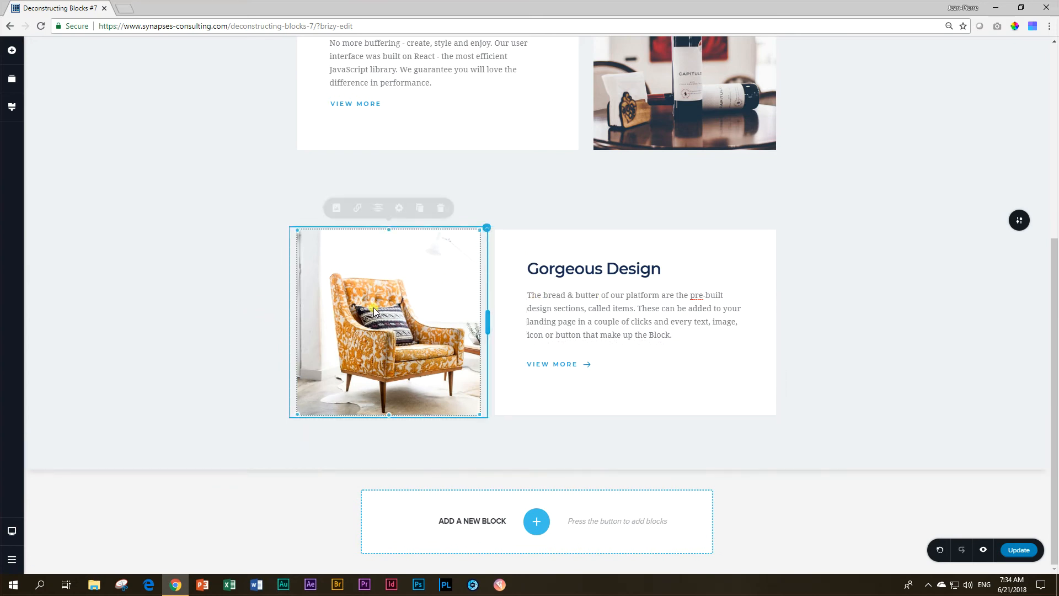
click(419, 214)
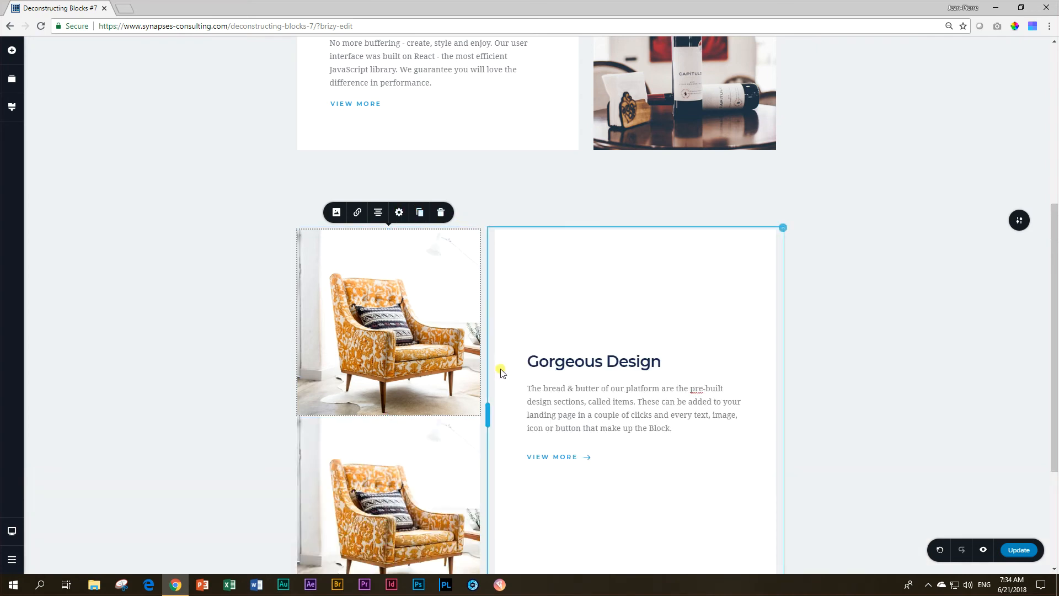
scroll(687, 331, down, 3)
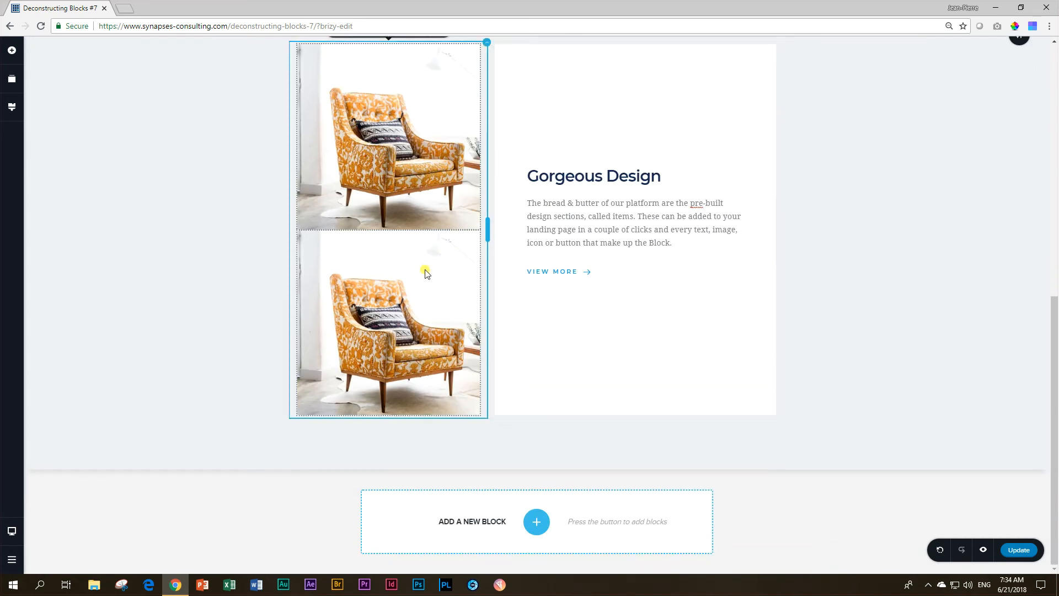
scroll(425, 273, up, 3)
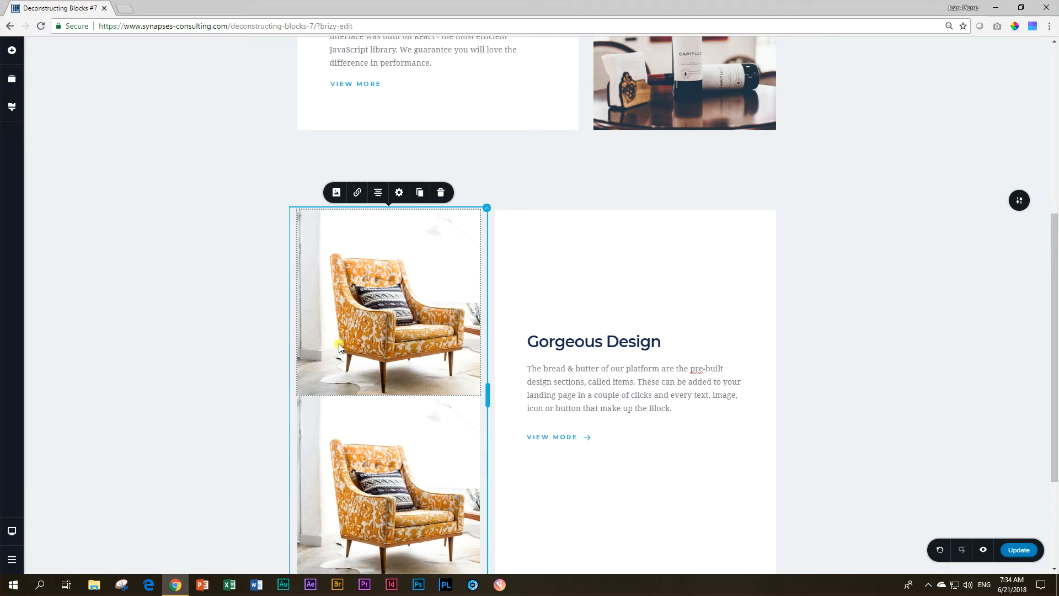
key(ctrl+z)
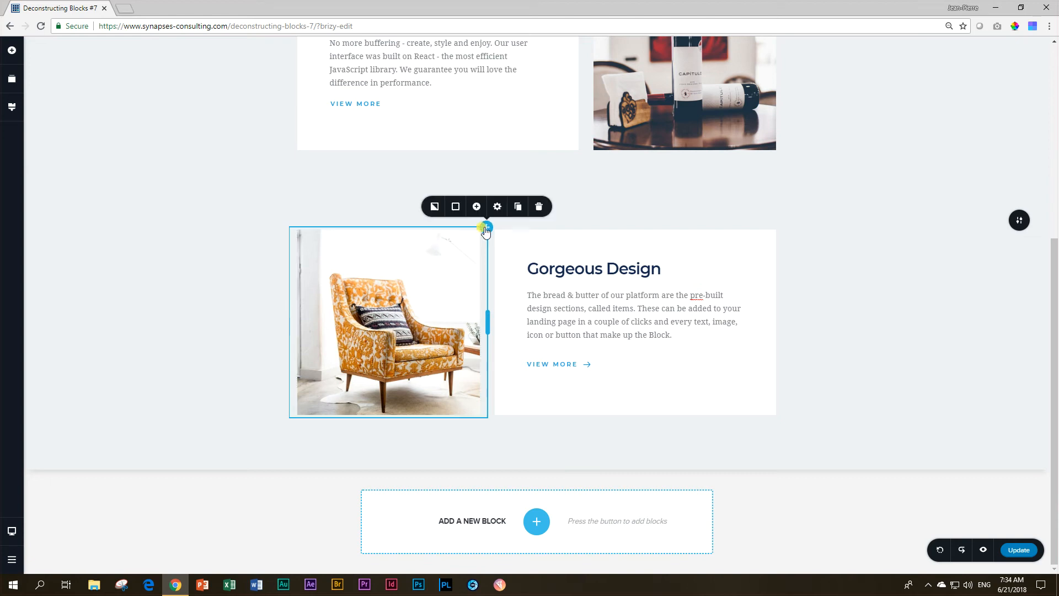
Duplicate the new block's chair image column and move one copy beneath the spacer as a second row
click(516, 207)
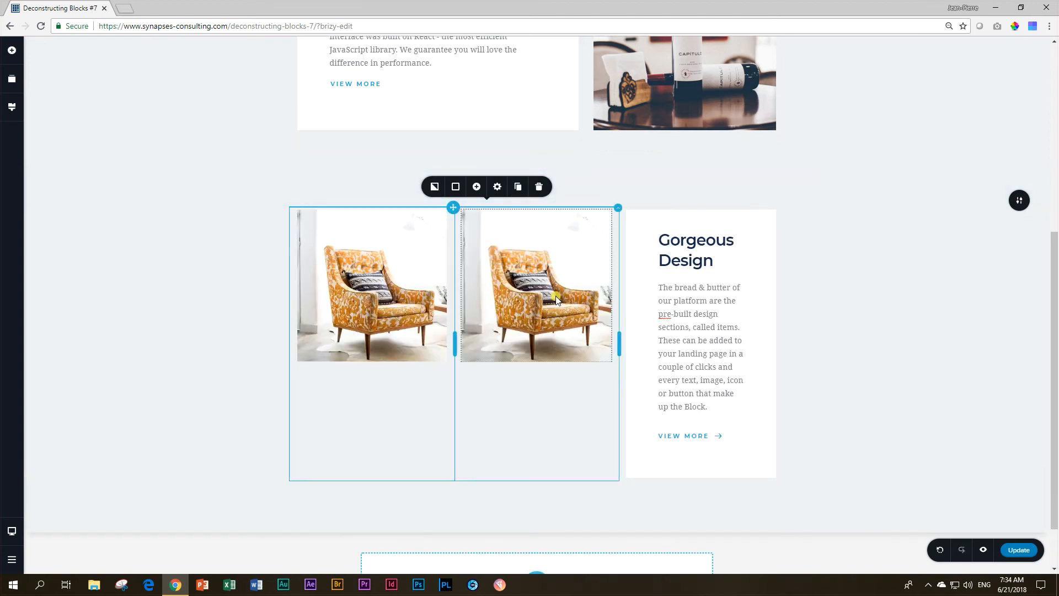
scroll(551, 276, down, 2)
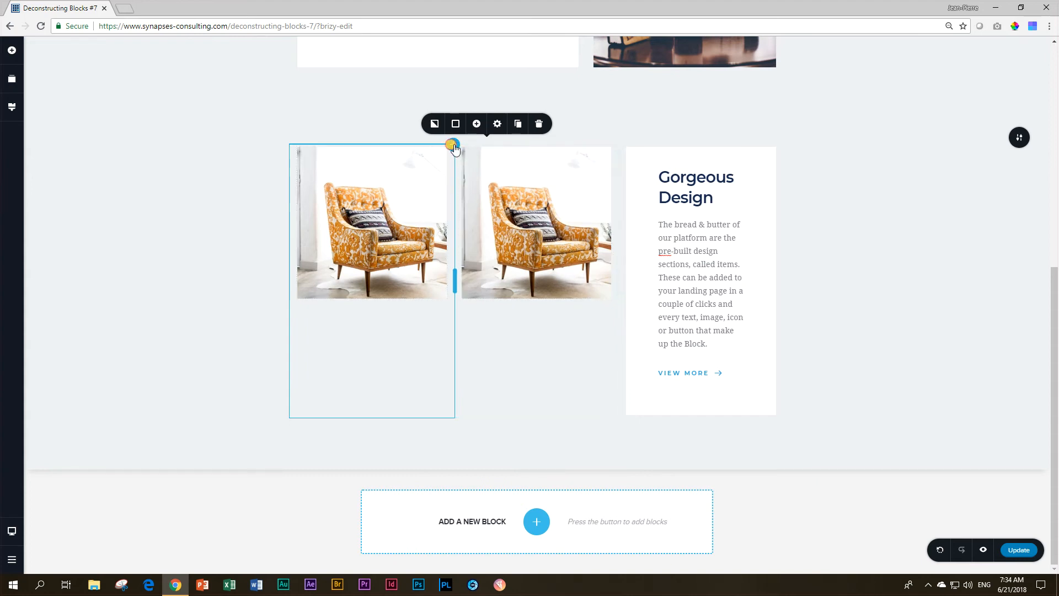
drag(452, 145, 450, 447)
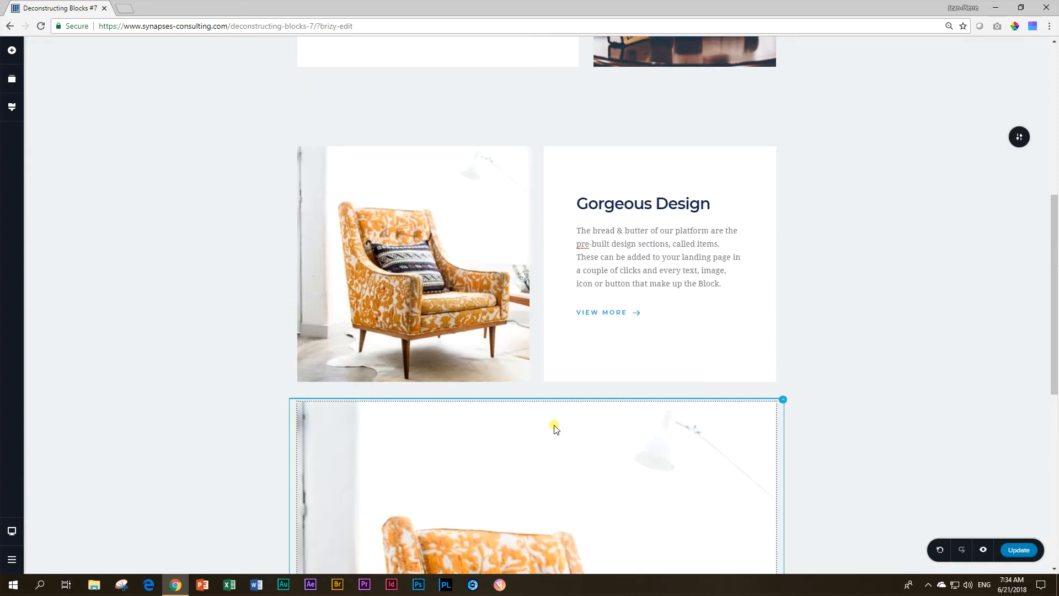
scroll(555, 429, down, 3)
scroll(553, 426, up, 3)
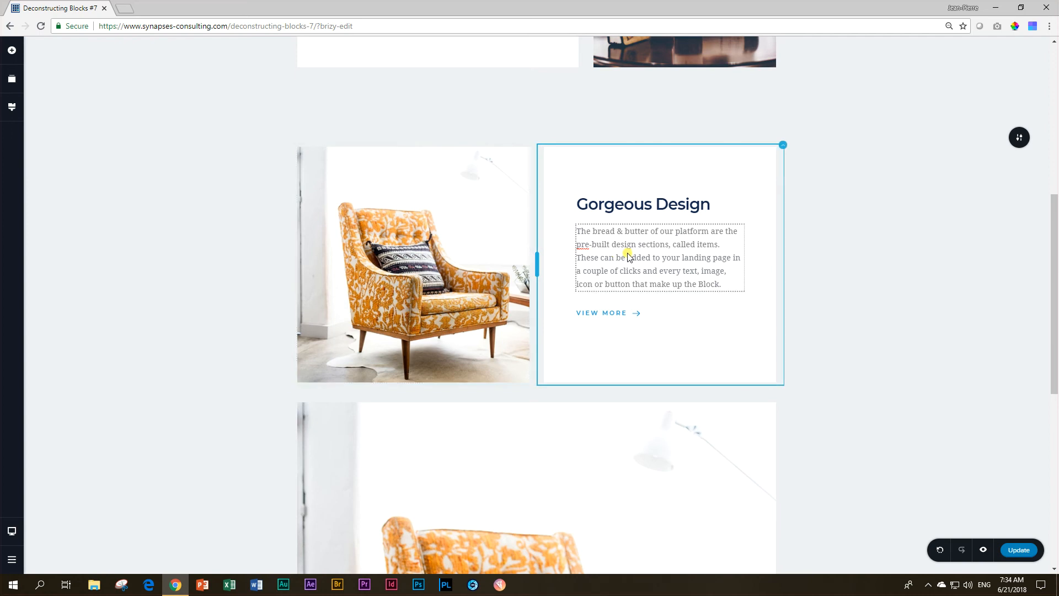
Duplicate the Gorgeous Design text column and move one copy beside the chair image in the second row
scroll(529, 322, down, 2)
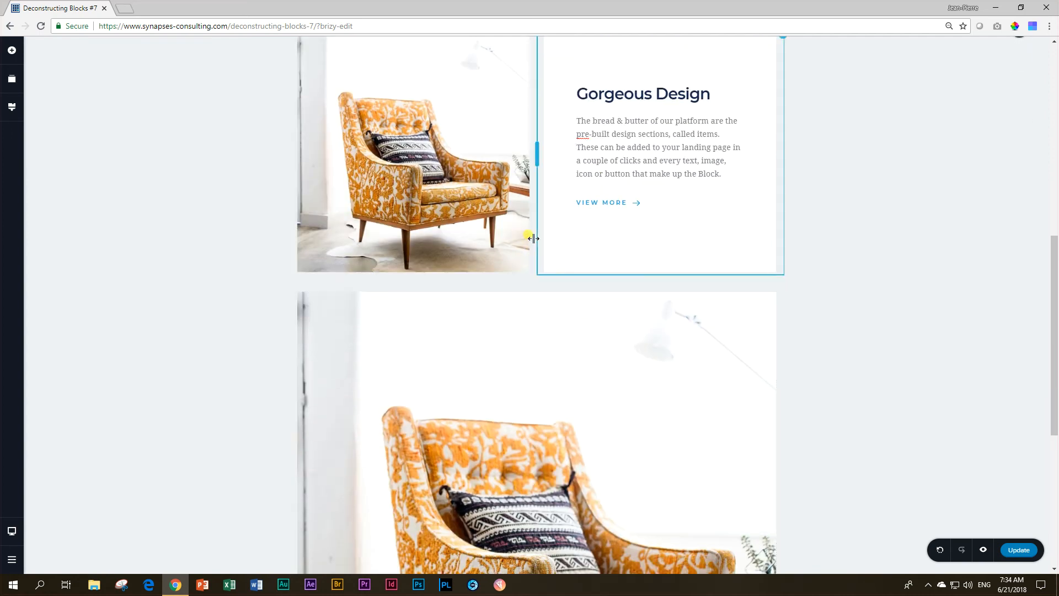
scroll(551, 220, up, 3)
mouse_move(782, 201)
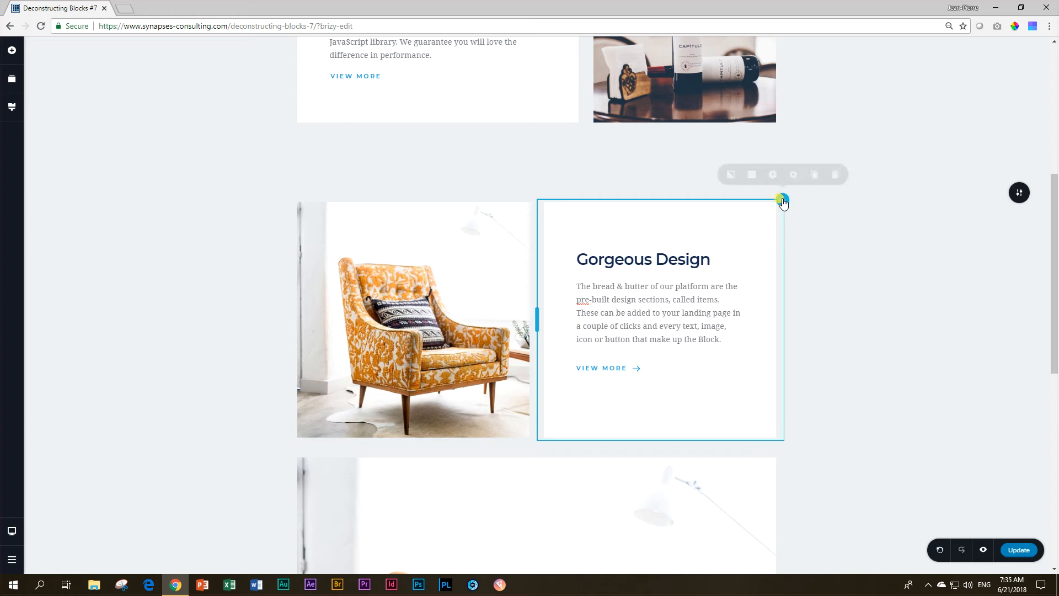
click(805, 184)
scroll(751, 301, down, 3)
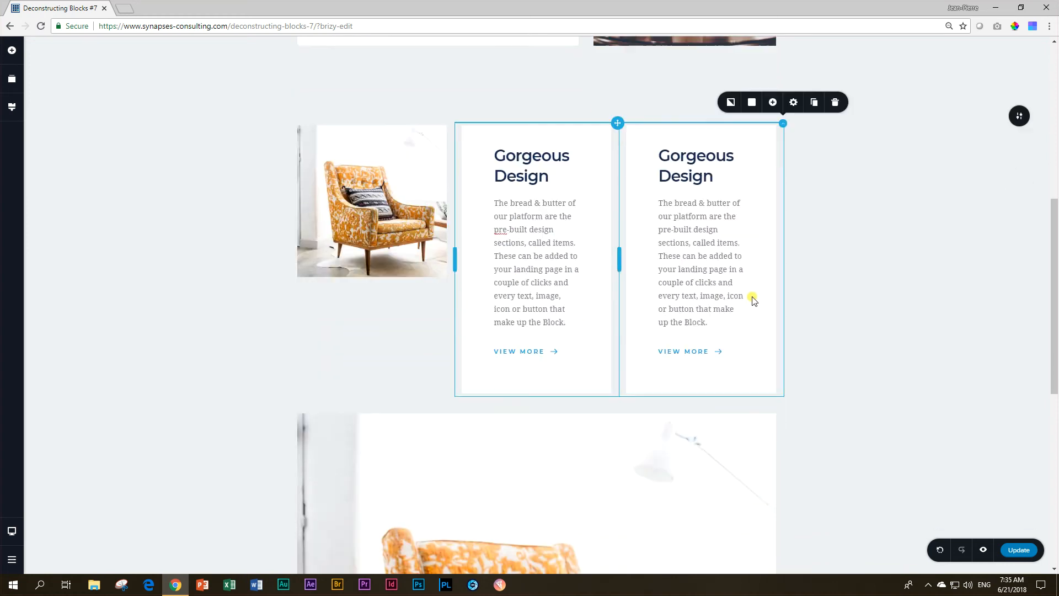
scroll(733, 243, up, 1)
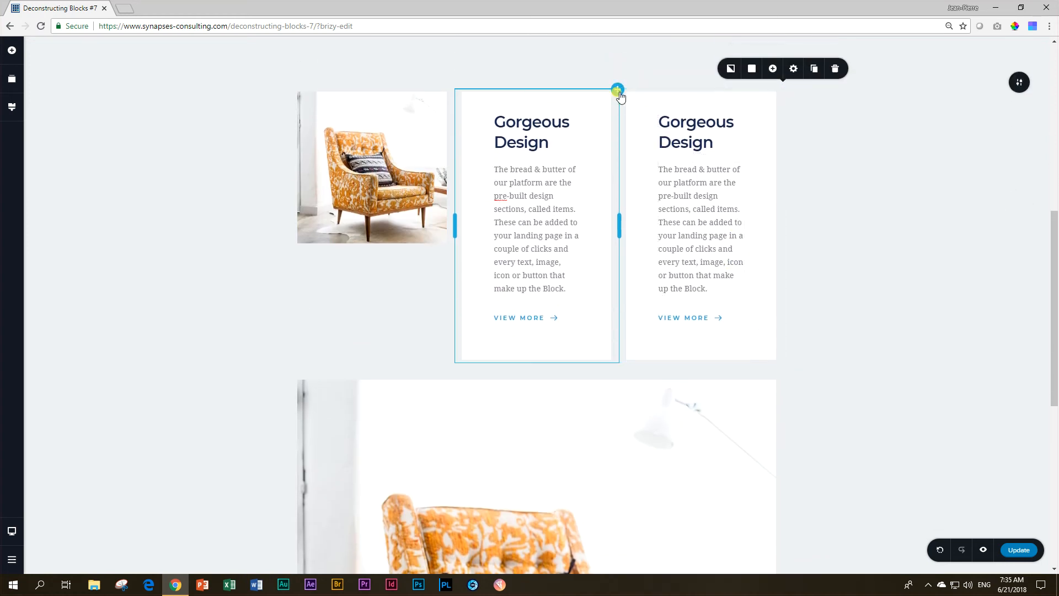
drag(617, 91, 782, 465)
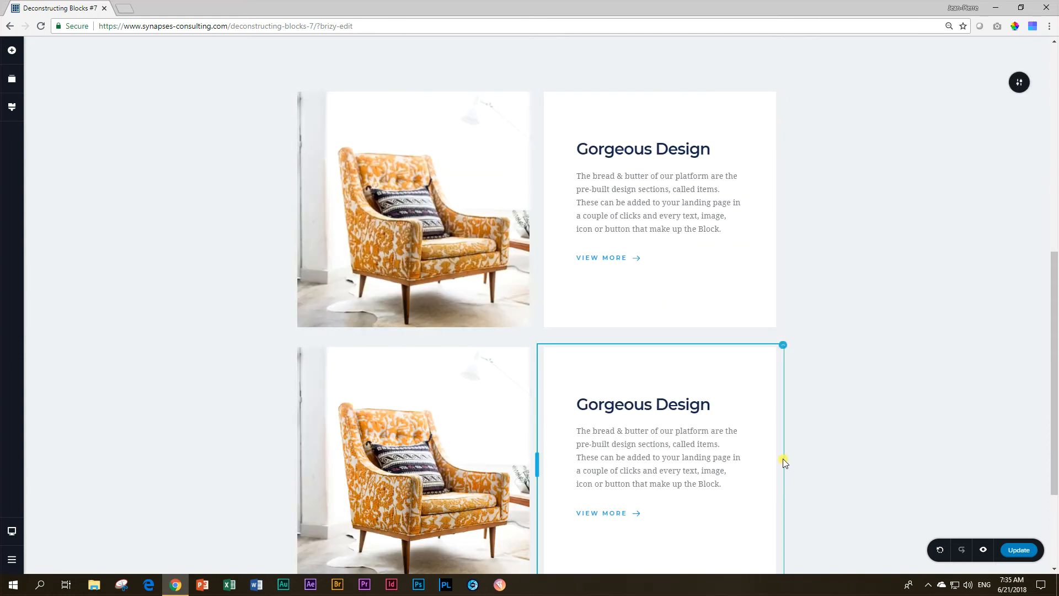
Narrow the chair image column in the new block's first row to match the original row's column proportions
scroll(781, 448, down, 3)
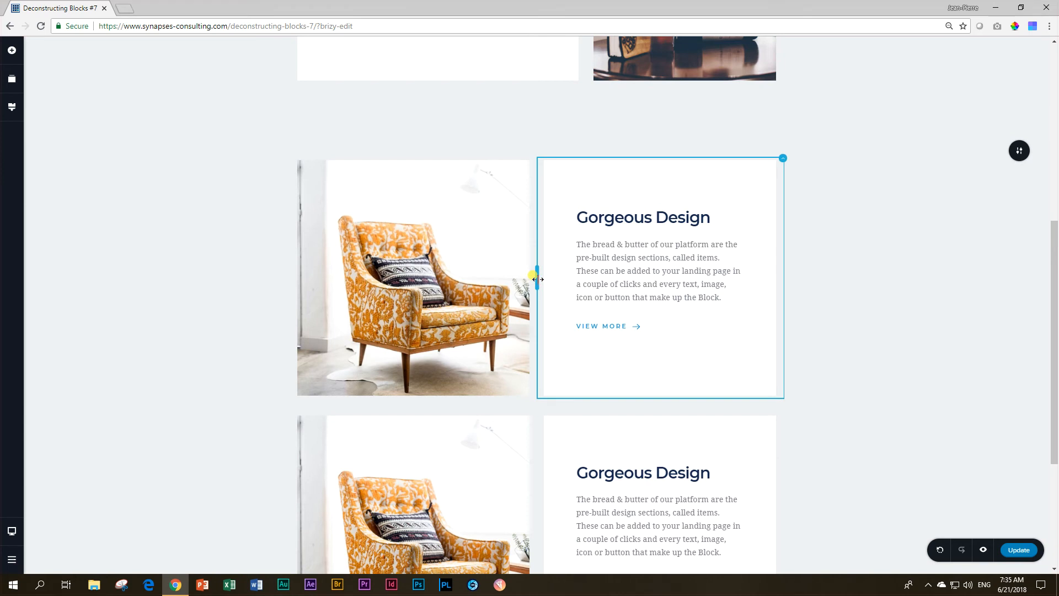
drag(536, 279, 488, 280)
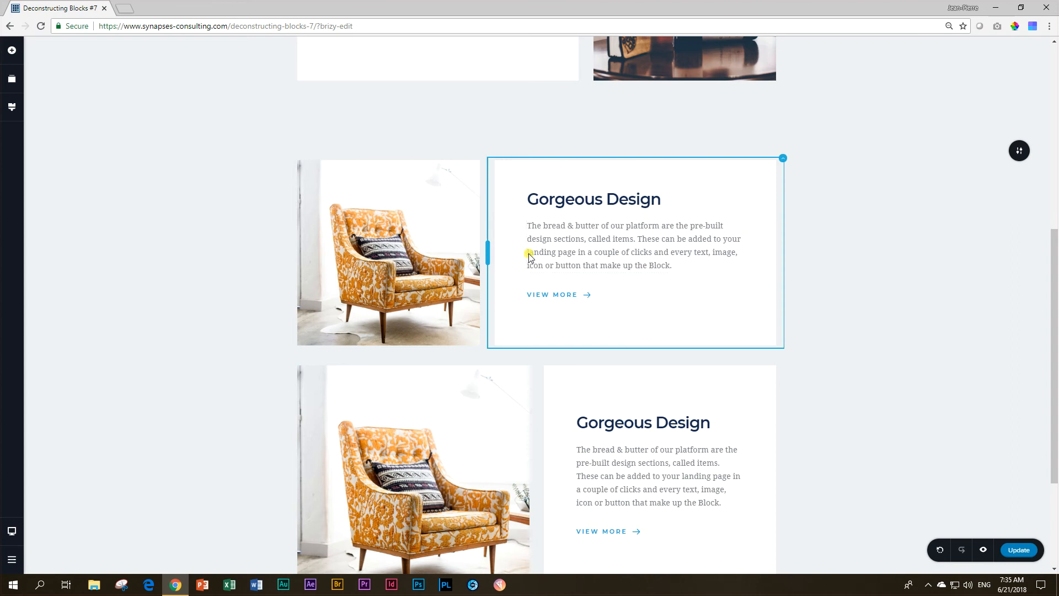
Swap the second row's columns so the chair image comes after the Gorgeous Design text
scroll(527, 248, down, 2)
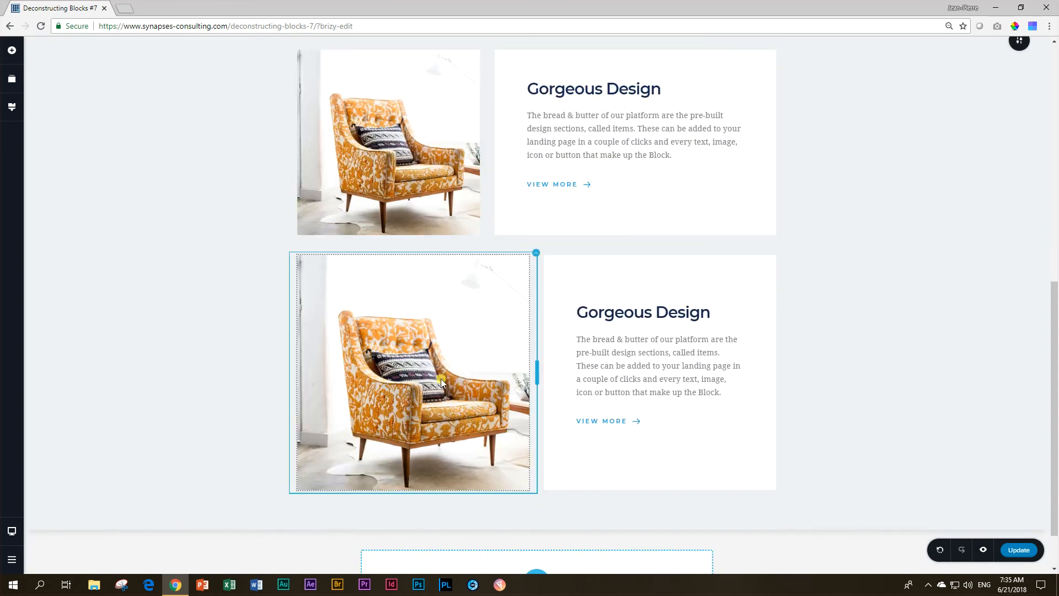
click(536, 256)
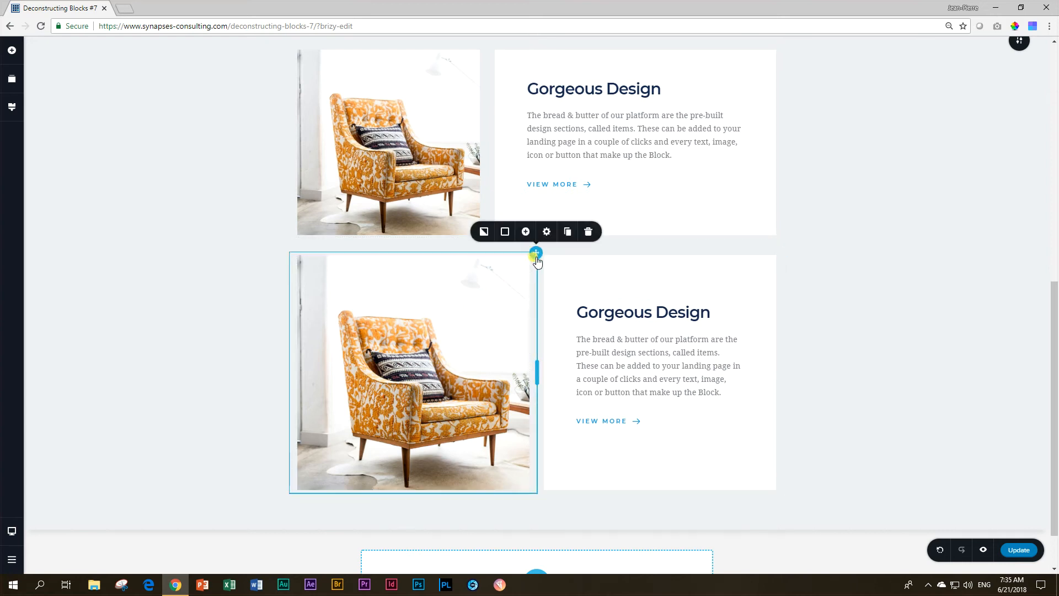
drag(535, 254, 781, 311)
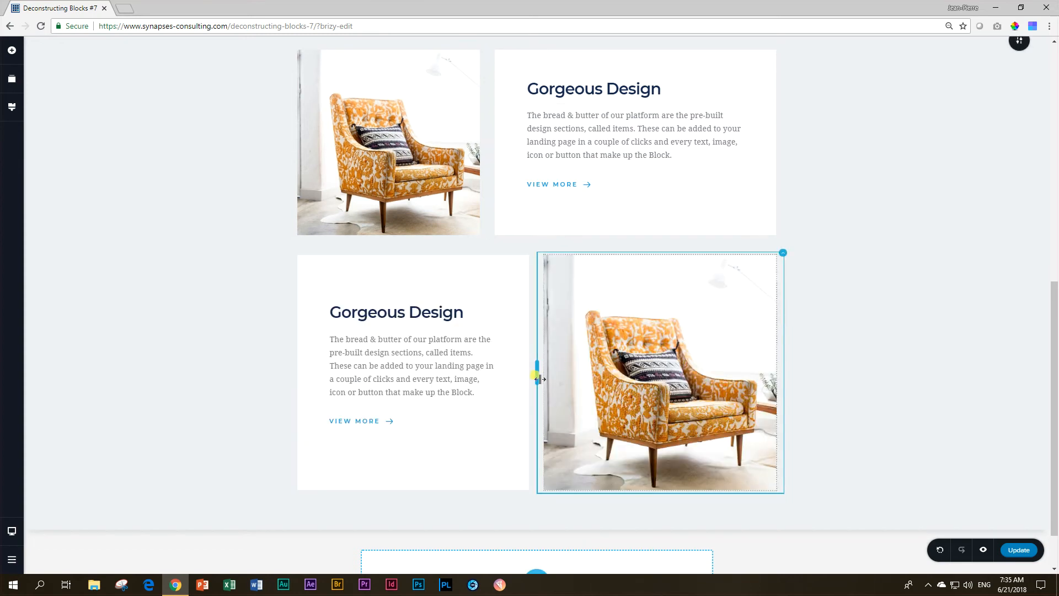
Narrow the second row's image column to mirror the first row and replace its chair image with the wine bottle photo from the media library
drag(535, 375, 585, 343)
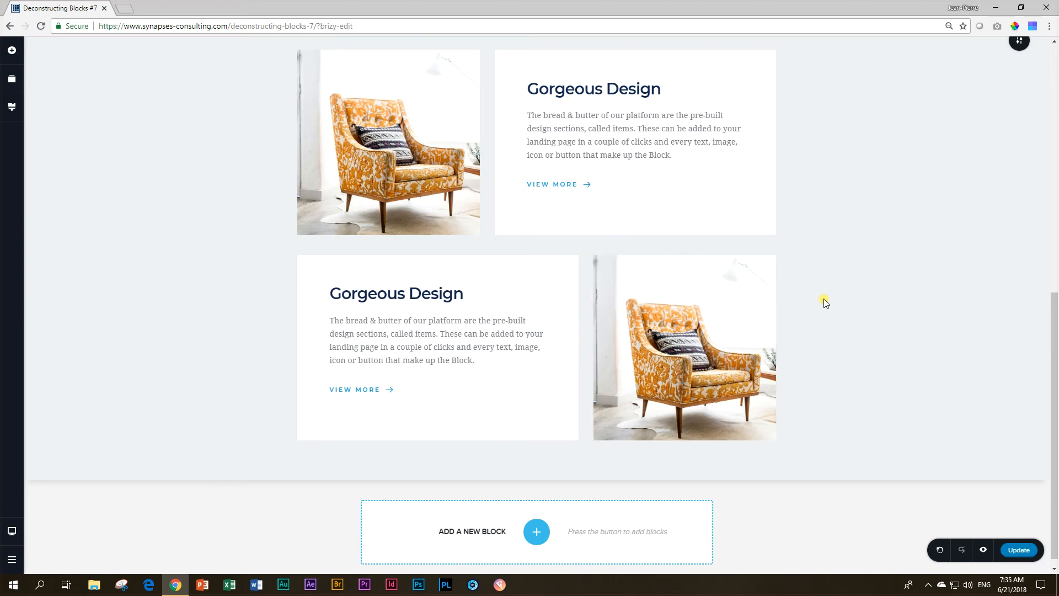
click(677, 333)
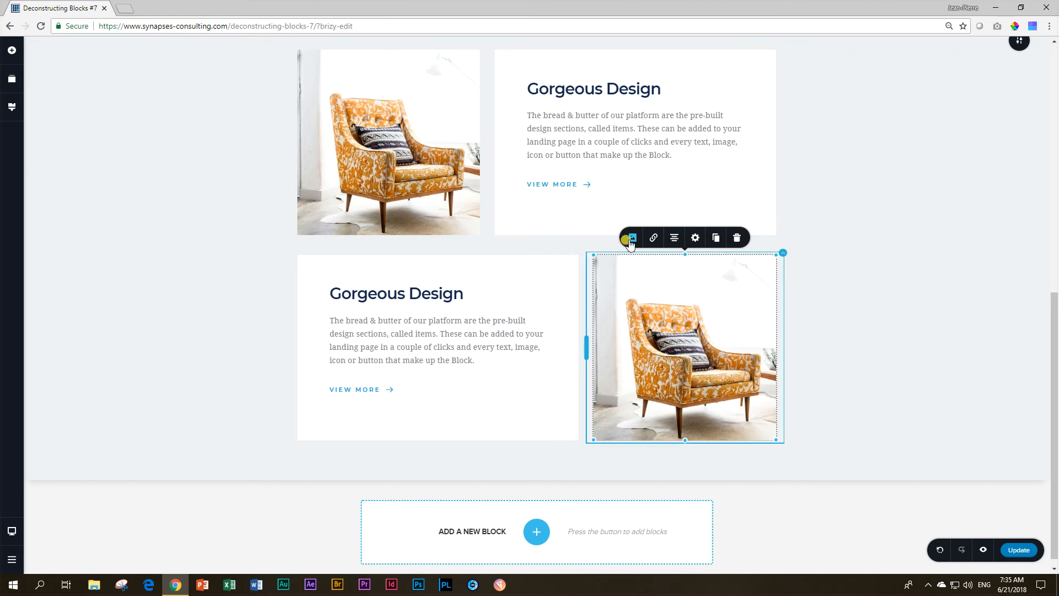
click(632, 238)
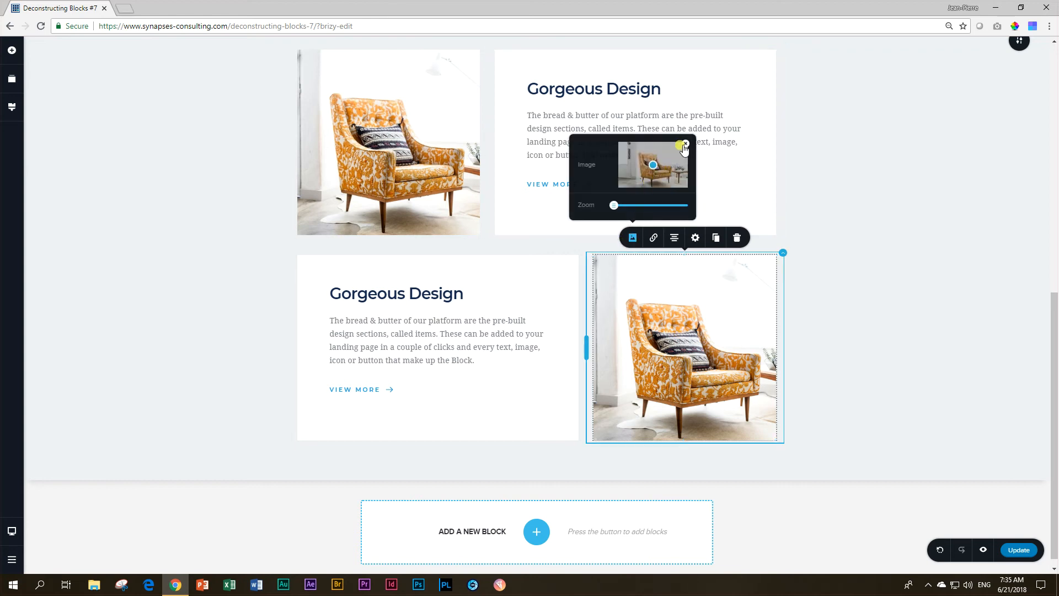
click(684, 144)
click(648, 169)
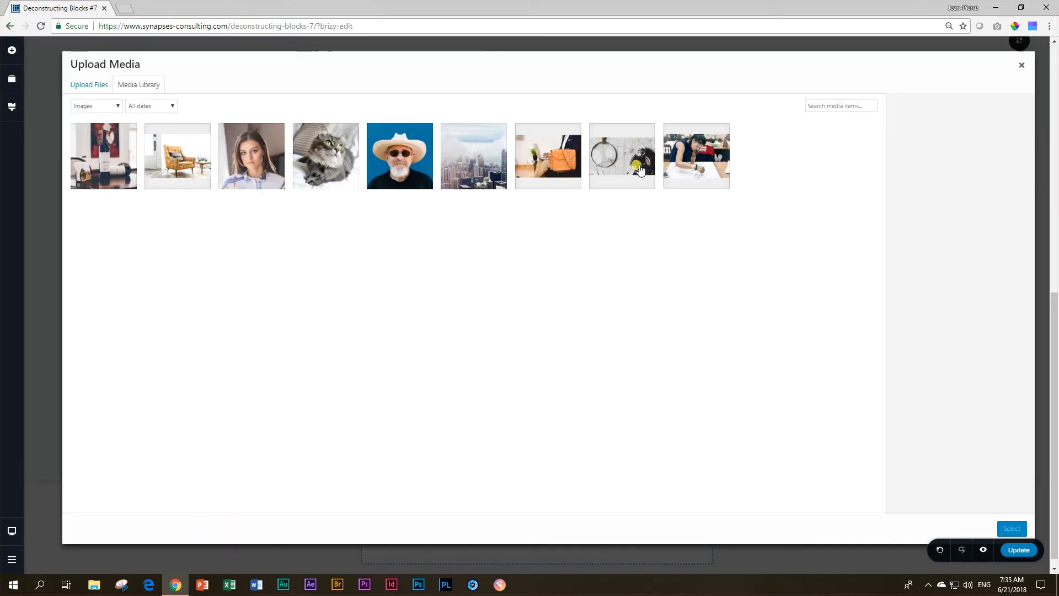
click(97, 162)
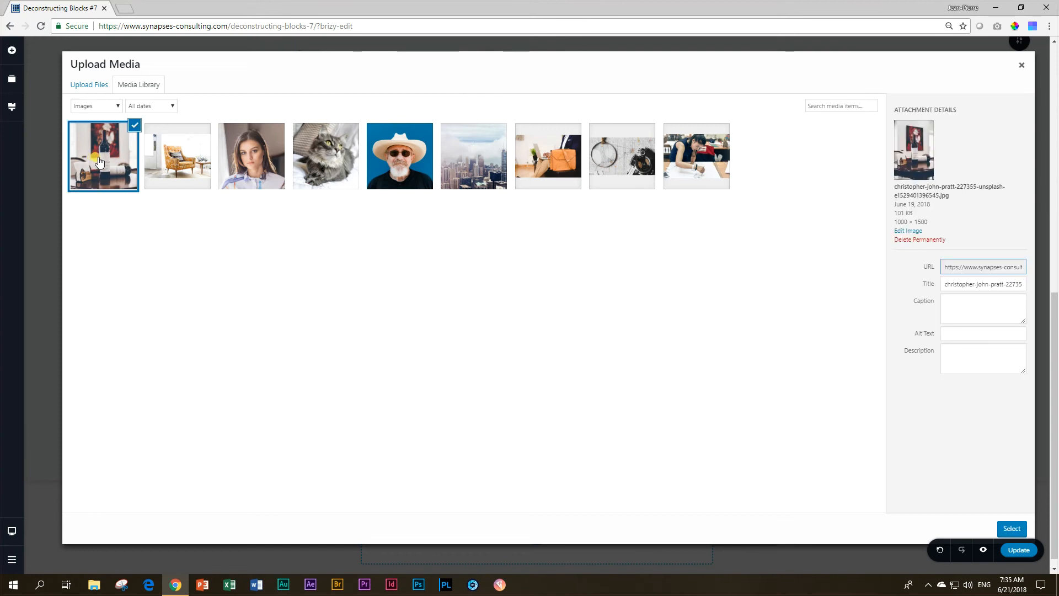
click(1009, 532)
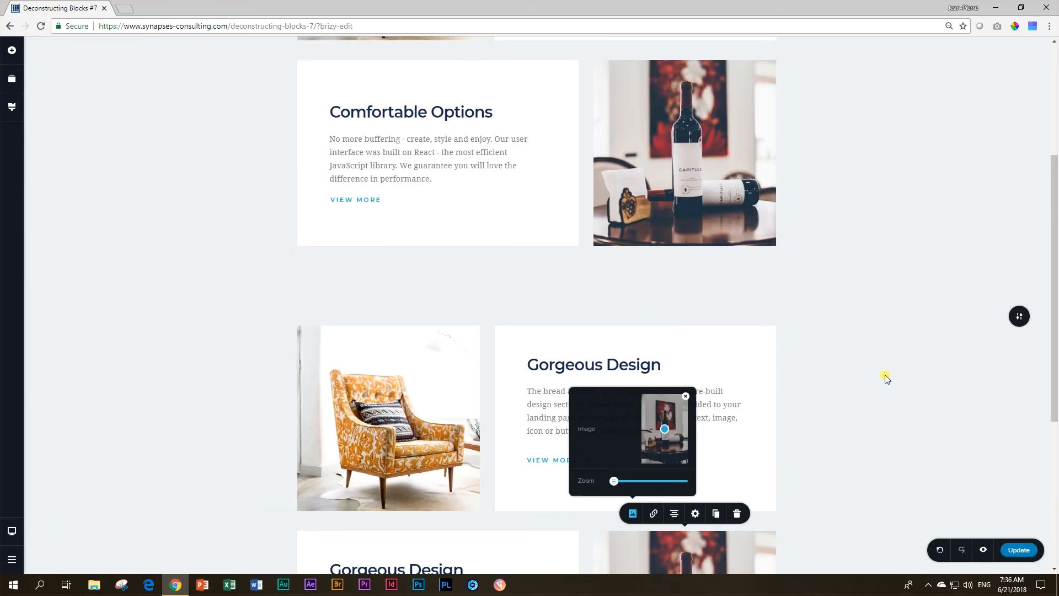
scroll(885, 374, down, 2)
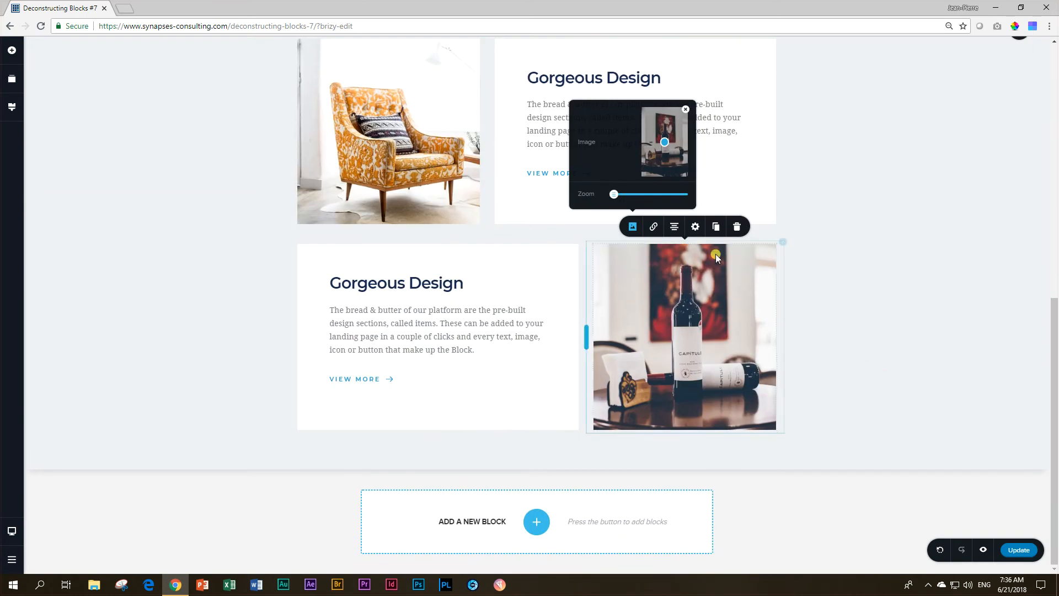
scroll(881, 379, up, 9)
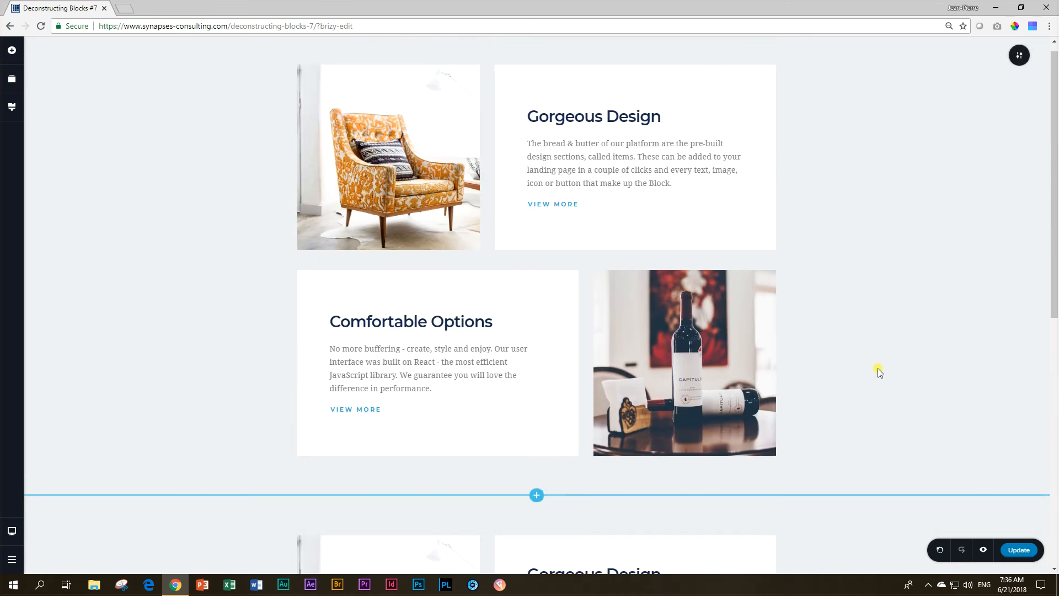
scroll(878, 368, down, 4)
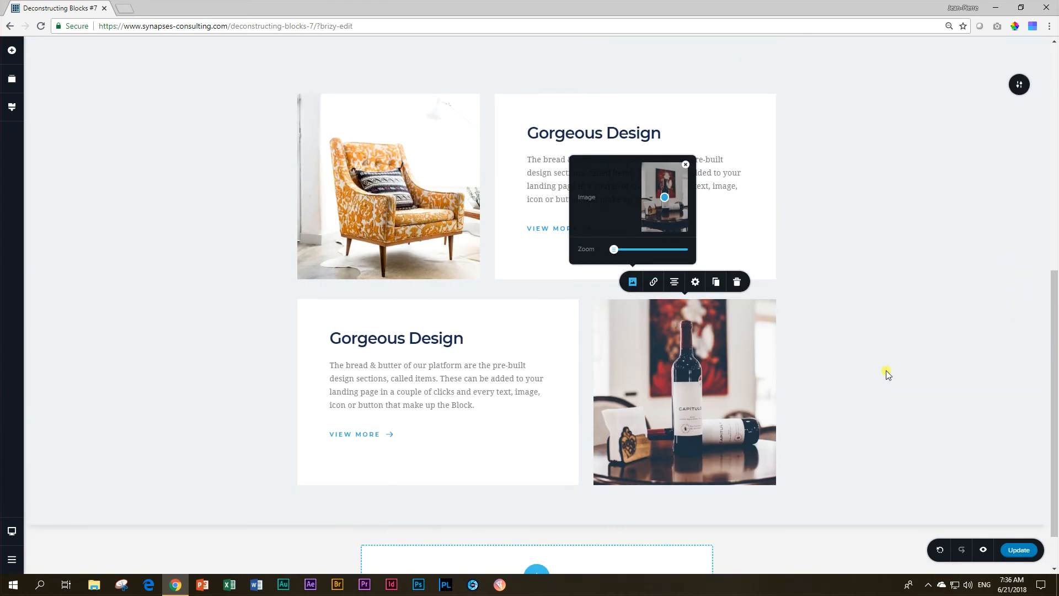
click(882, 375)
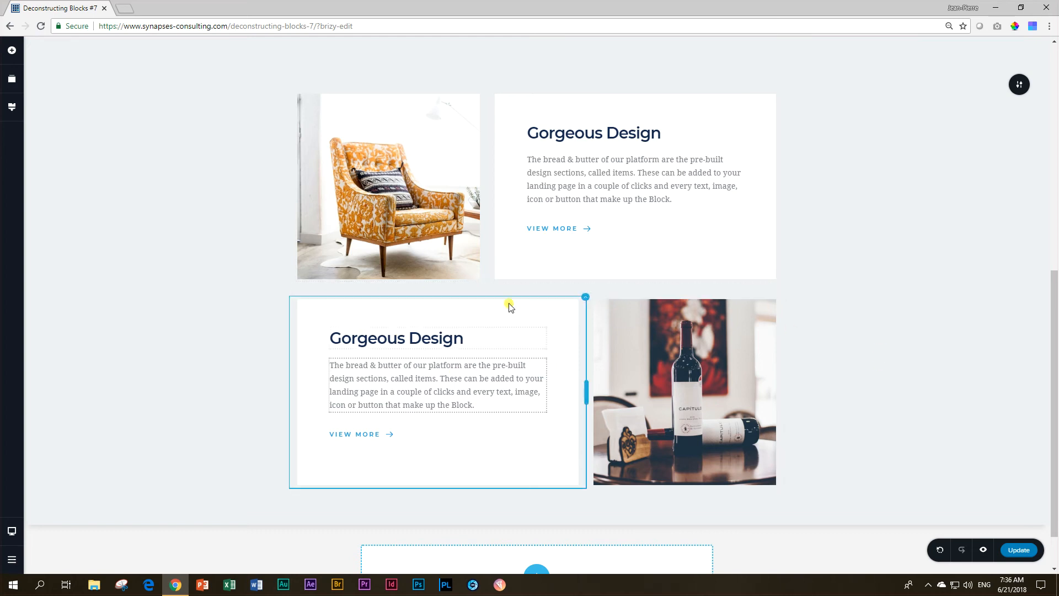
Examine the size and height settings of the chair image and the wine bottle image in the new block
click(410, 193)
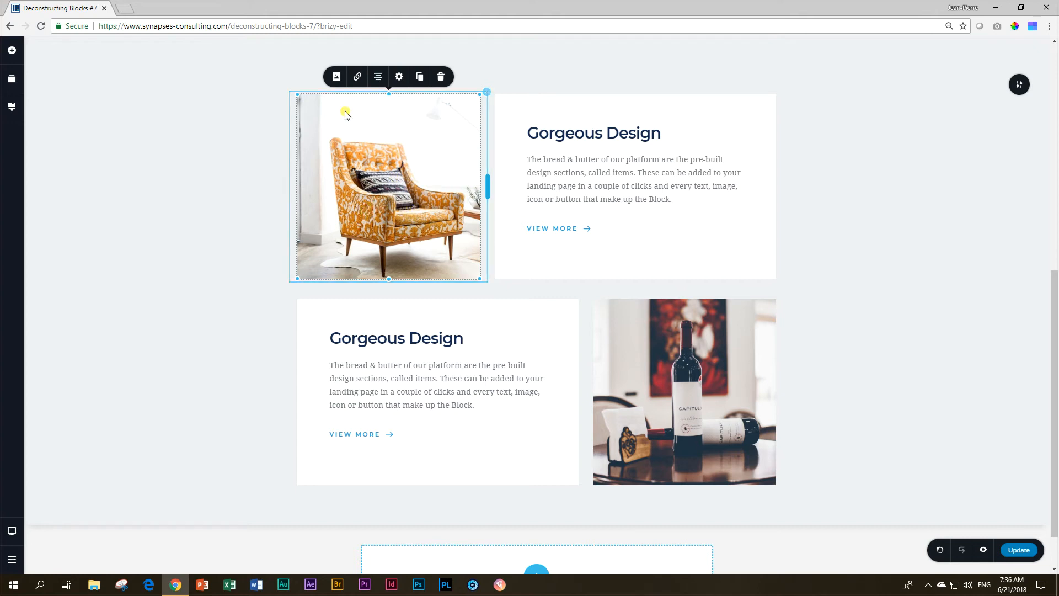
click(401, 78)
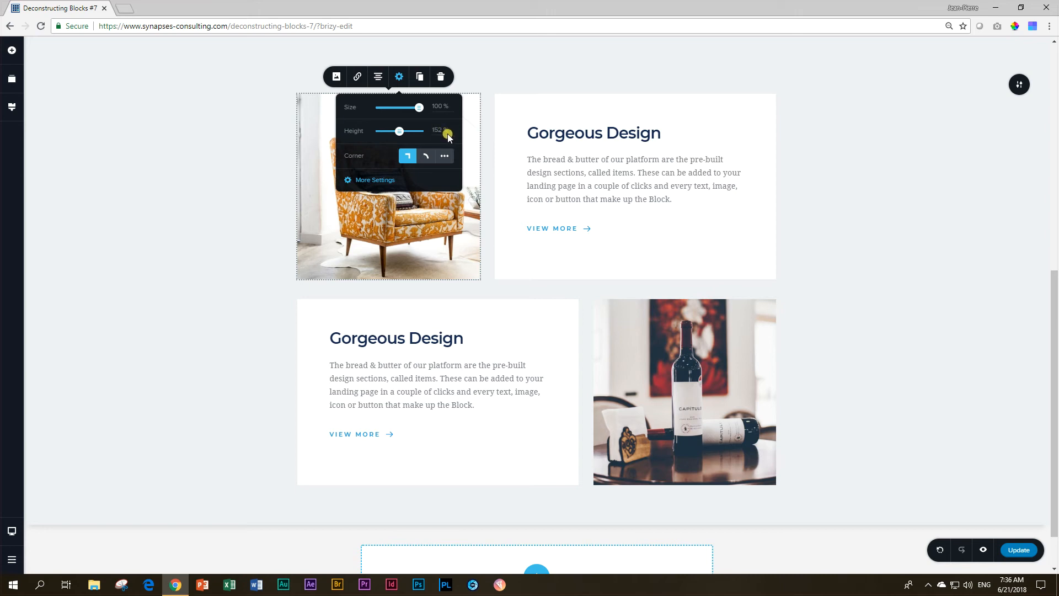
click(359, 230)
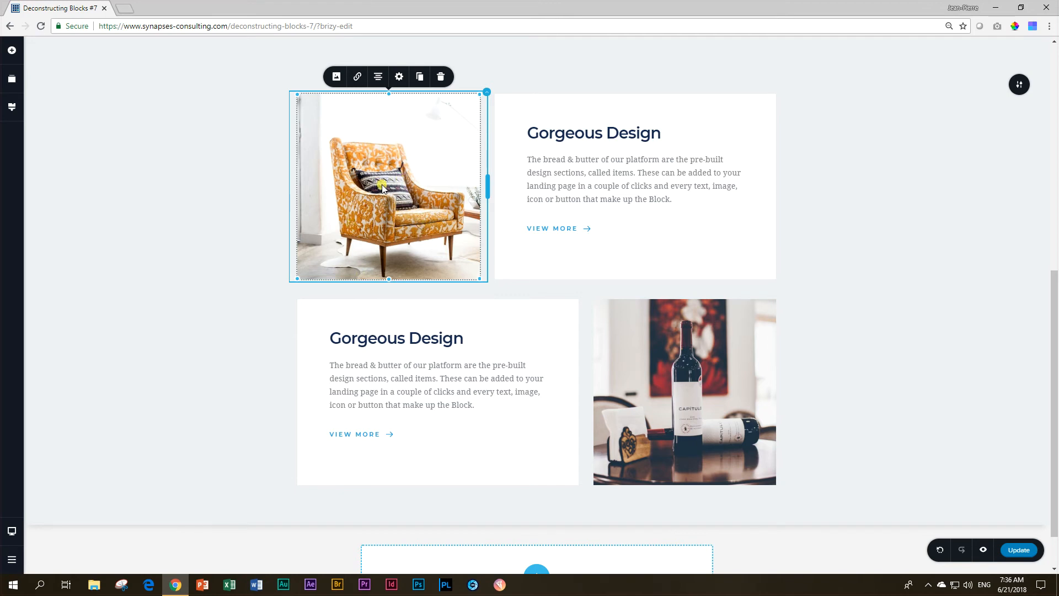
click(727, 404)
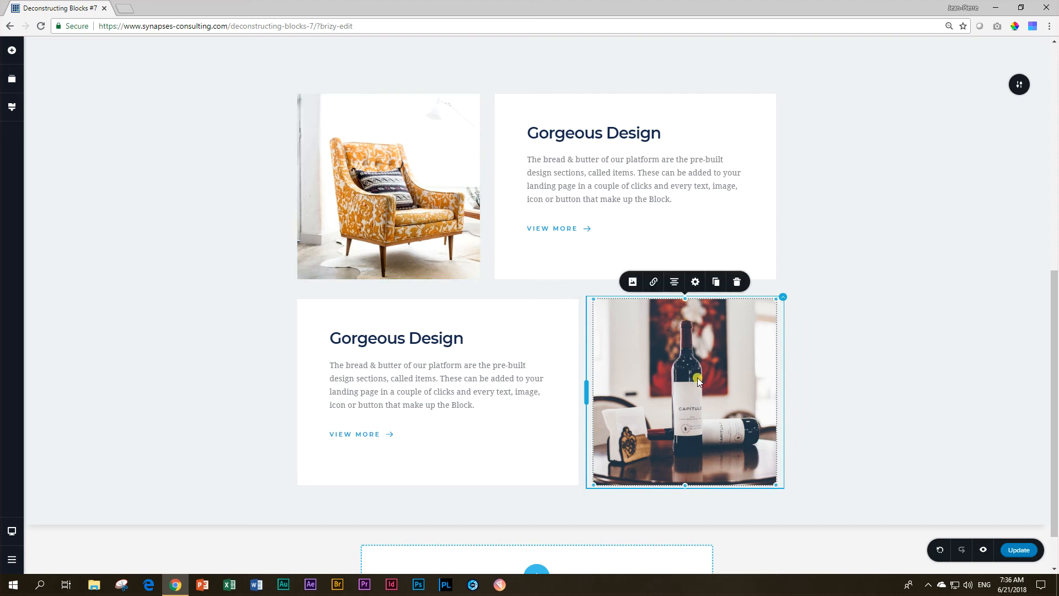
click(696, 283)
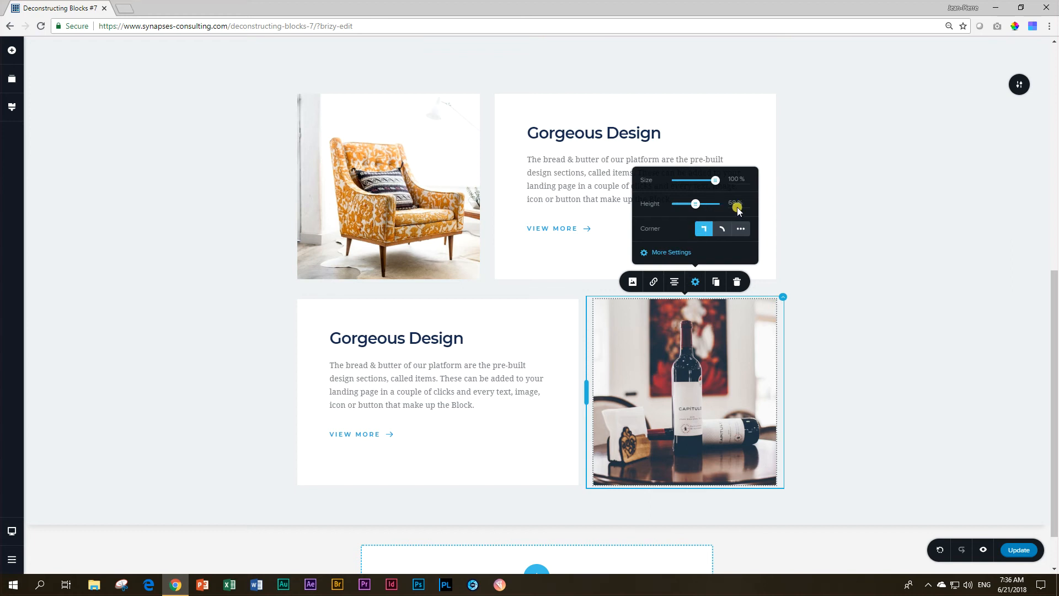
click(704, 399)
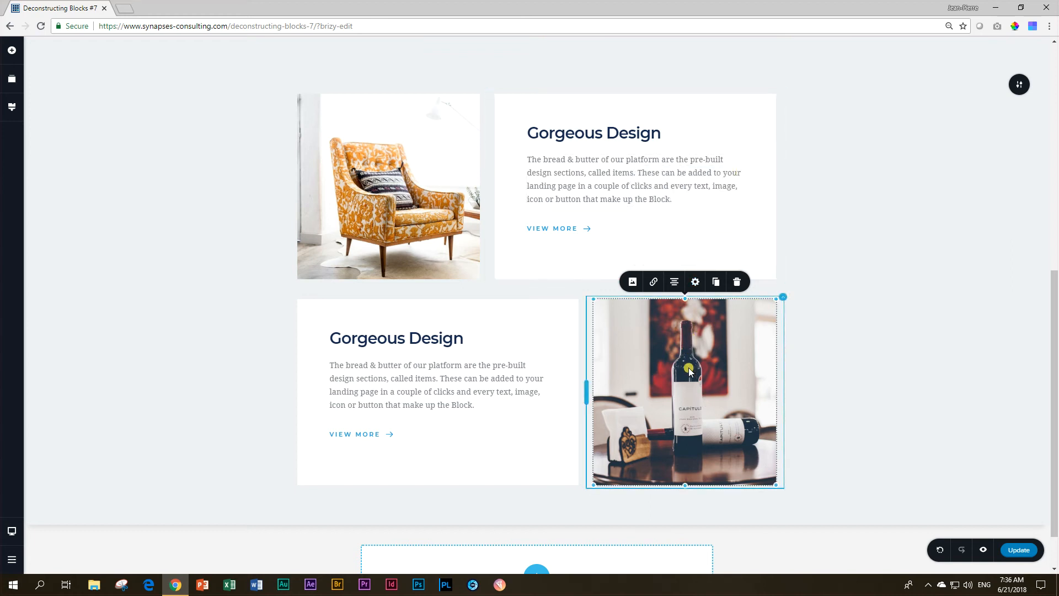
click(435, 197)
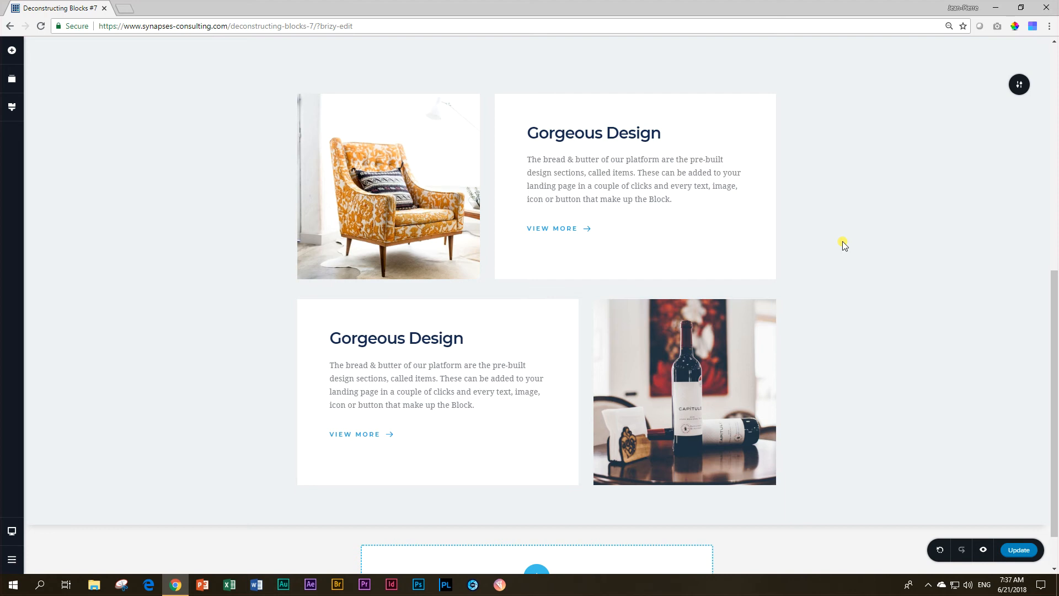
click(435, 178)
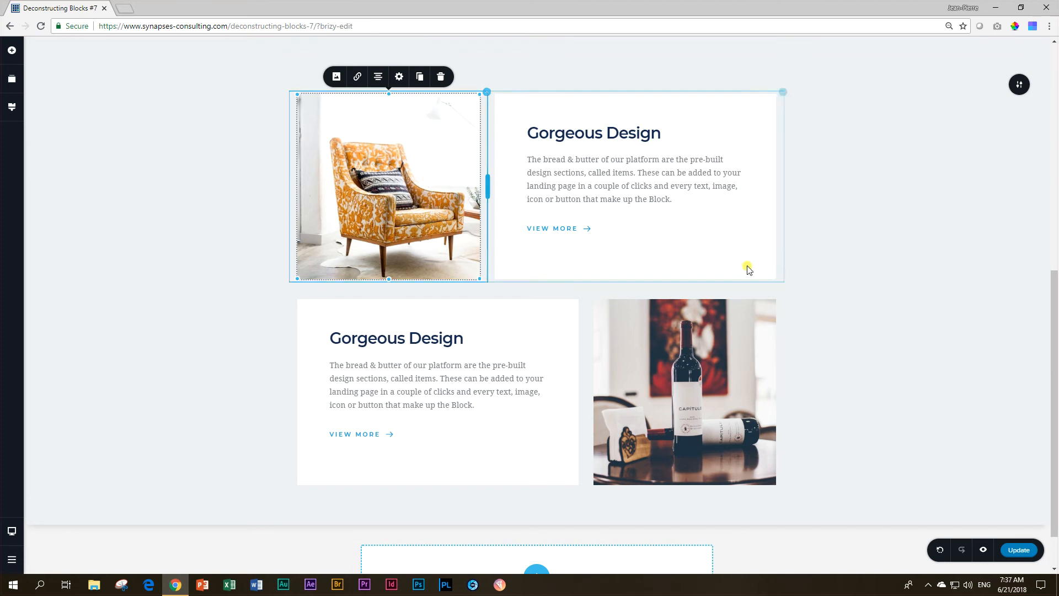
Delete the spacer between the new block's two rows
click(827, 261)
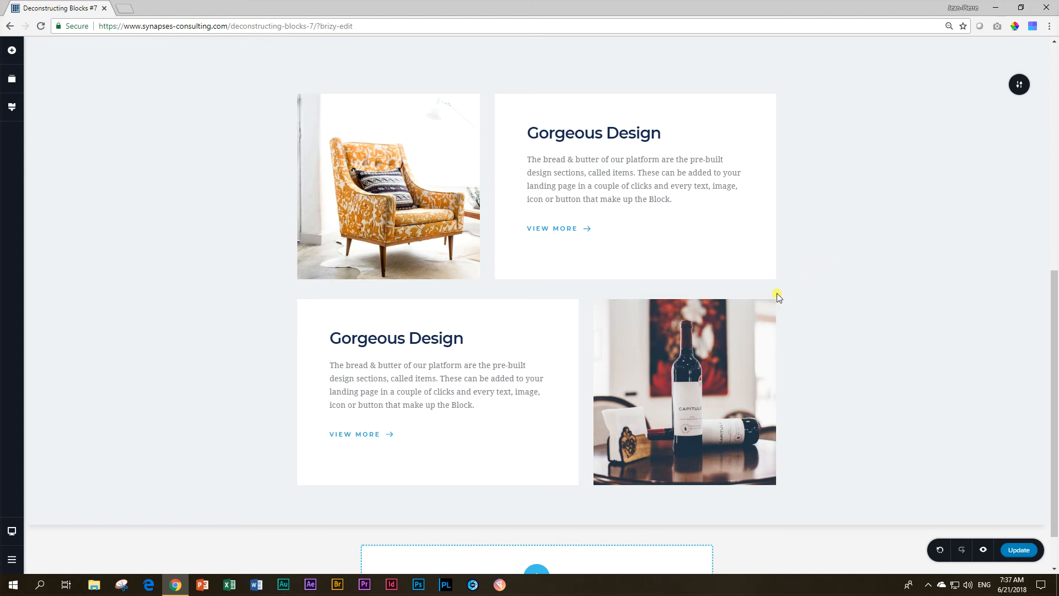
click(670, 292)
click(562, 264)
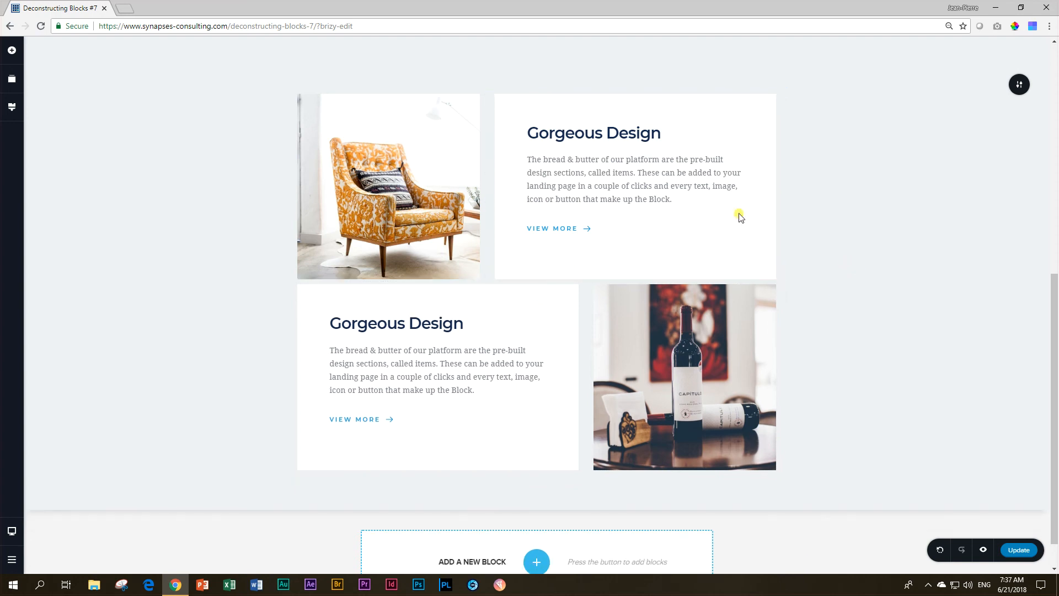
Give the first row's text column a uniform 0 px margin and a larger uniform padding on all sides
click(585, 160)
click(782, 93)
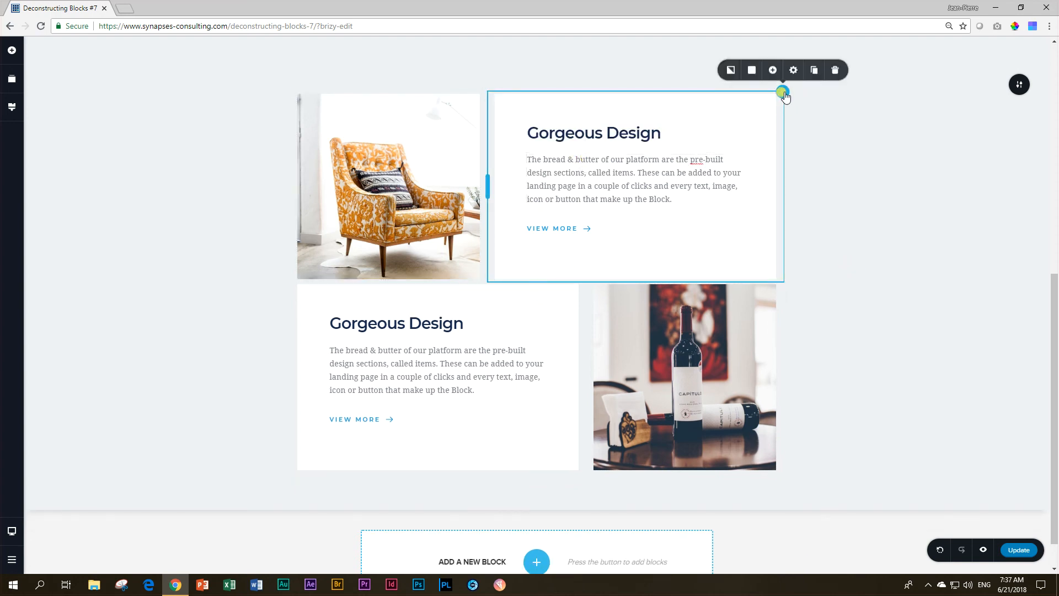
click(788, 74)
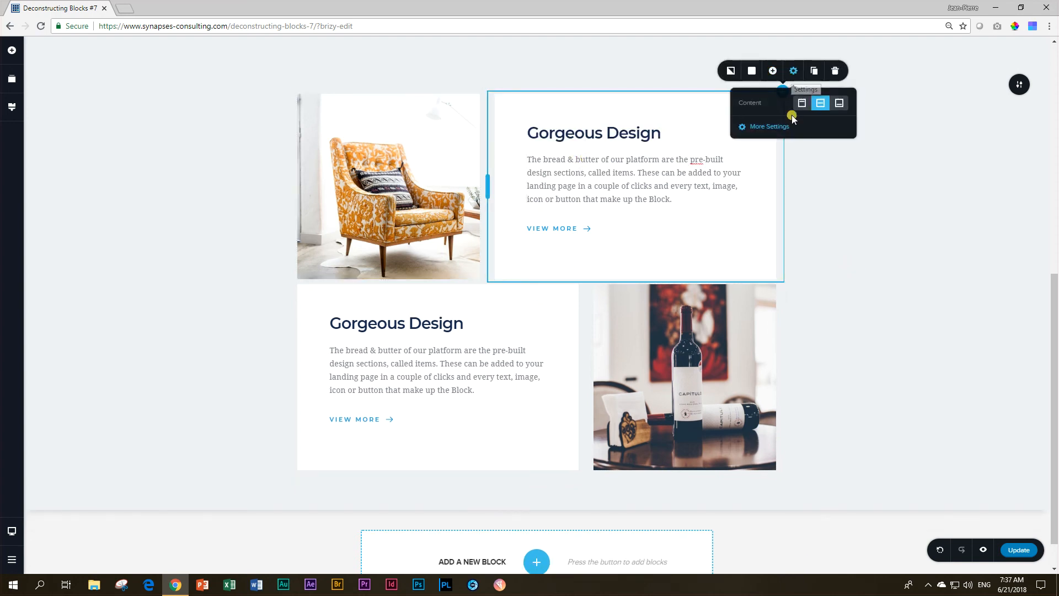
click(766, 127)
click(1013, 212)
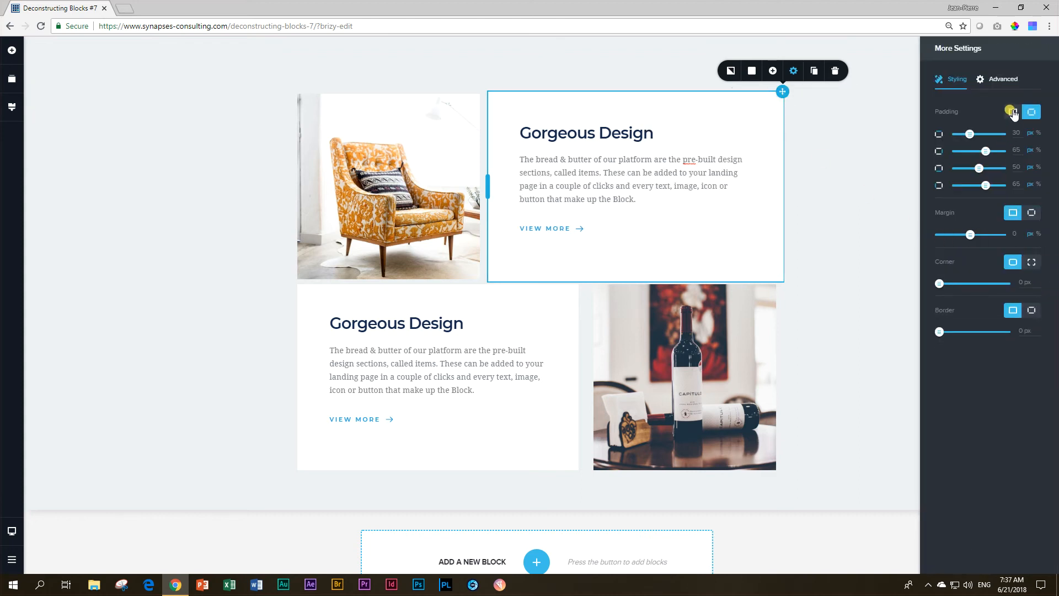
click(1012, 112)
mouse_move(949, 134)
mouse_down()
mouse_move(937, 135)
mouse_move(965, 132)
mouse_up()
click(832, 189)
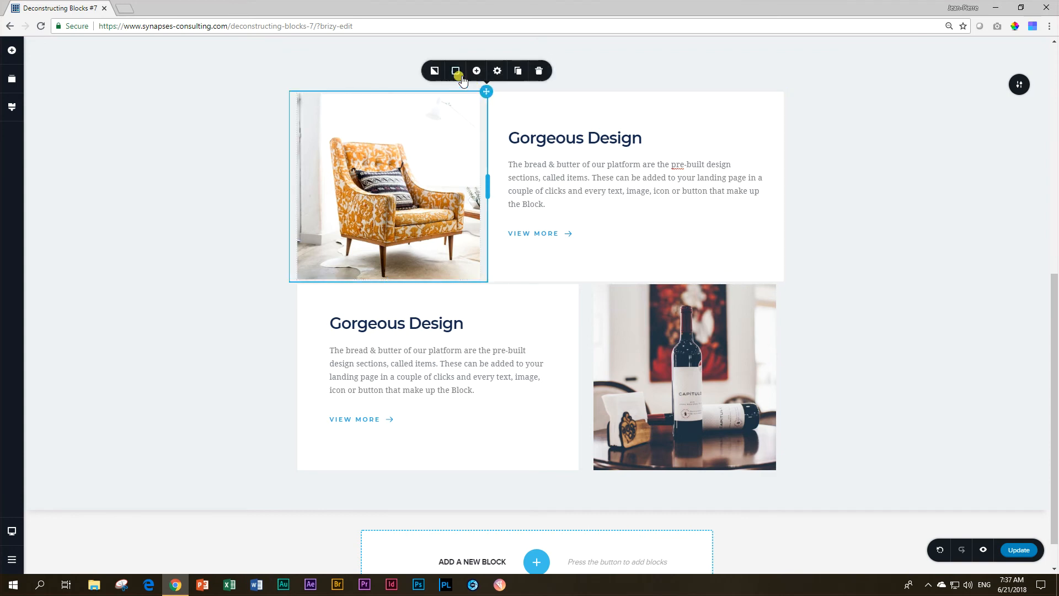
Set the first row's chair image column to a uniform padding of 0 px
click(497, 71)
click(485, 124)
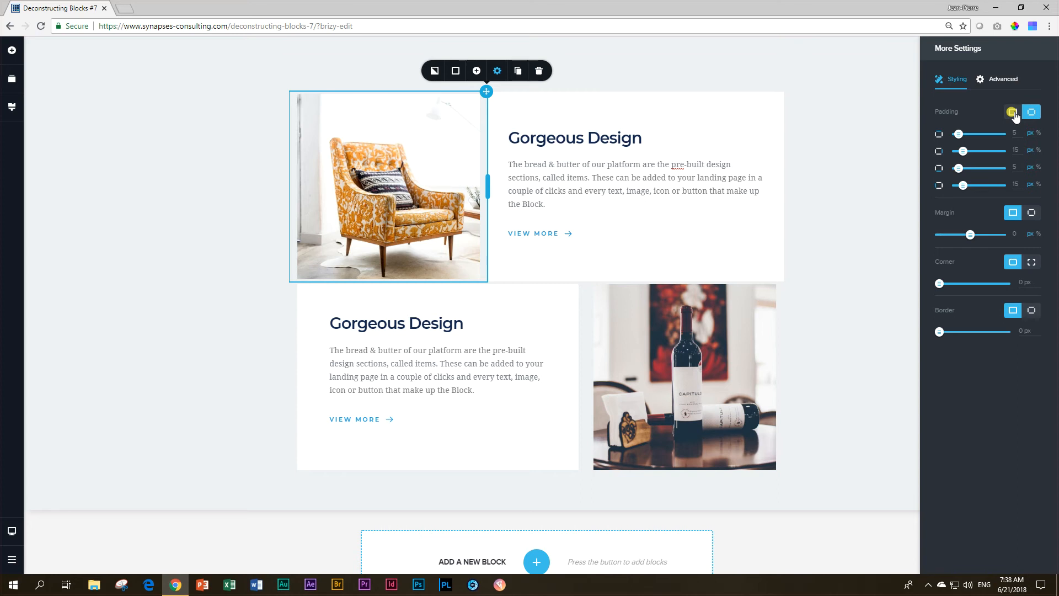
click(1012, 112)
drag(944, 136, 938, 135)
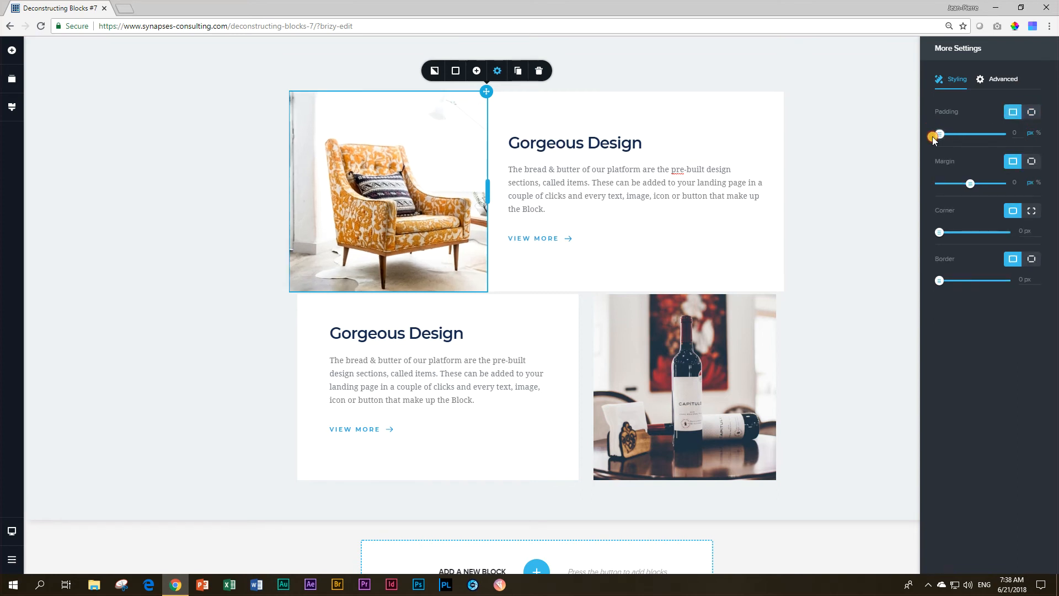
click(851, 193)
Set the second row's Gorgeous Design text column to a uniform 39 px padding and a uniform 0 px margin
mouse_move(585, 291)
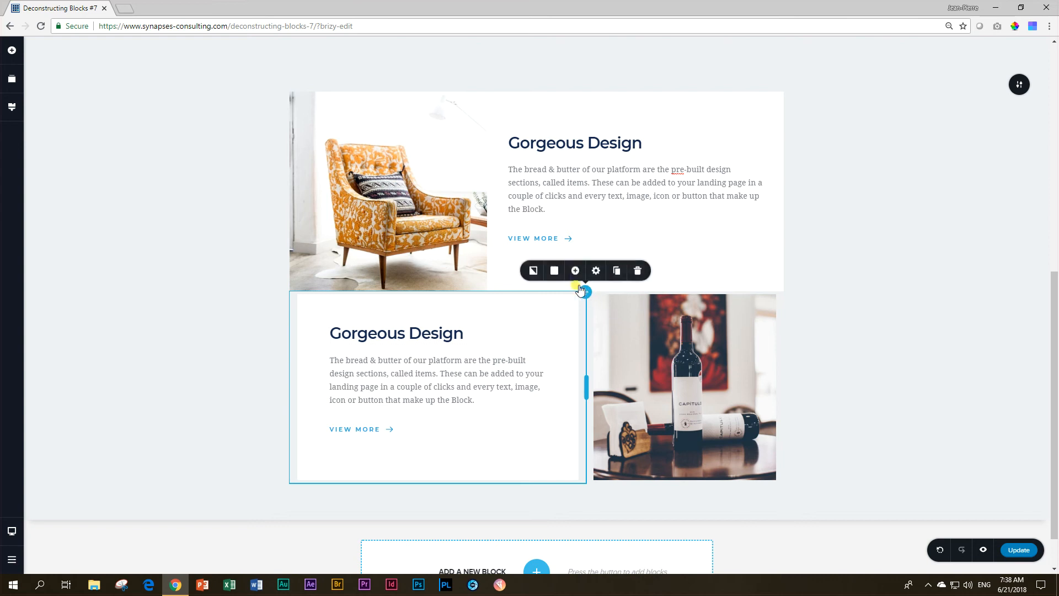
click(595, 271)
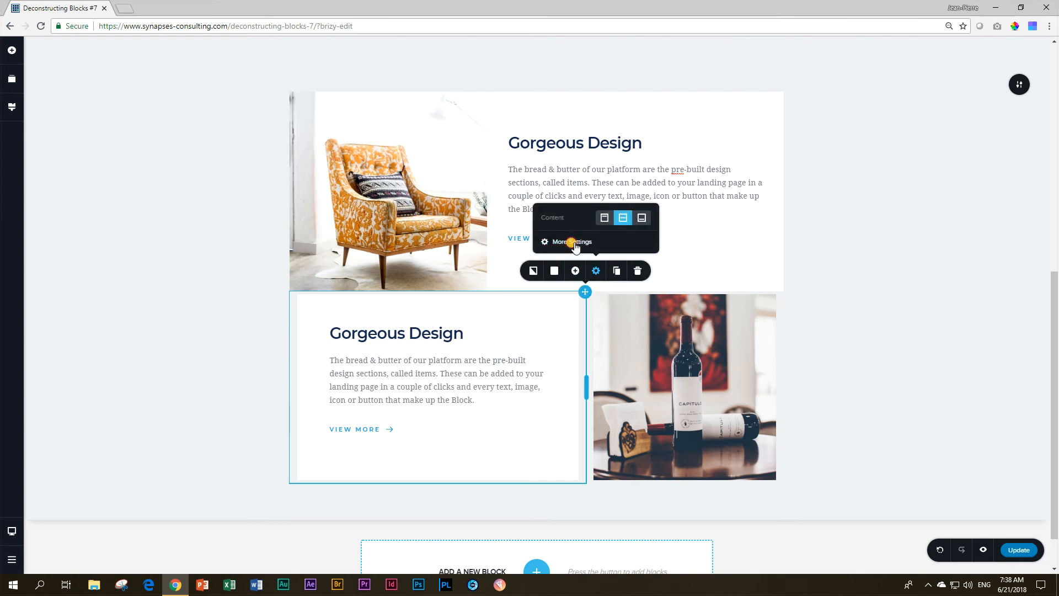
click(557, 241)
click(1013, 112)
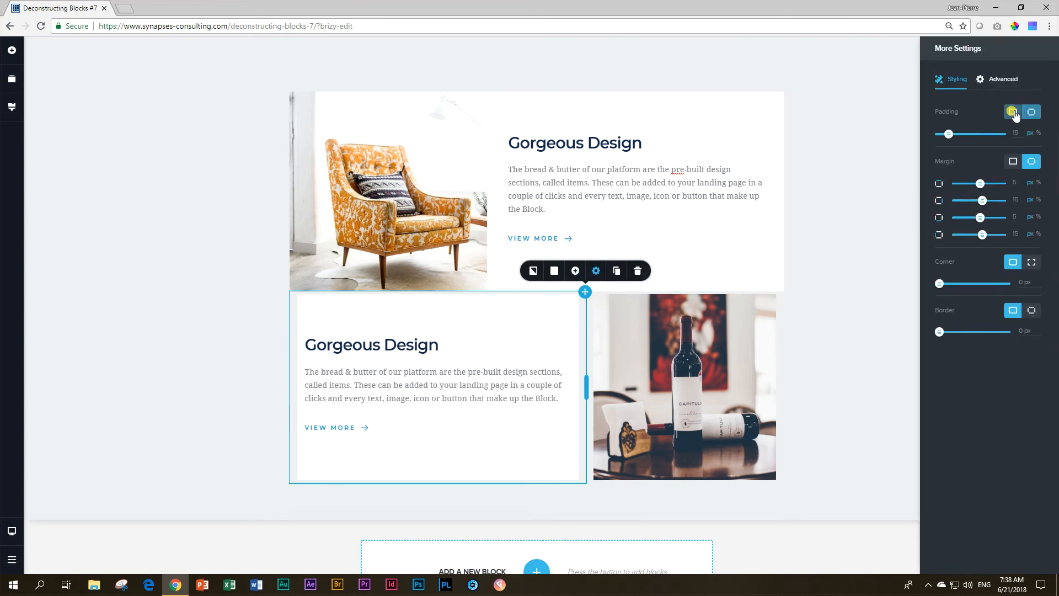
drag(947, 134, 962, 134)
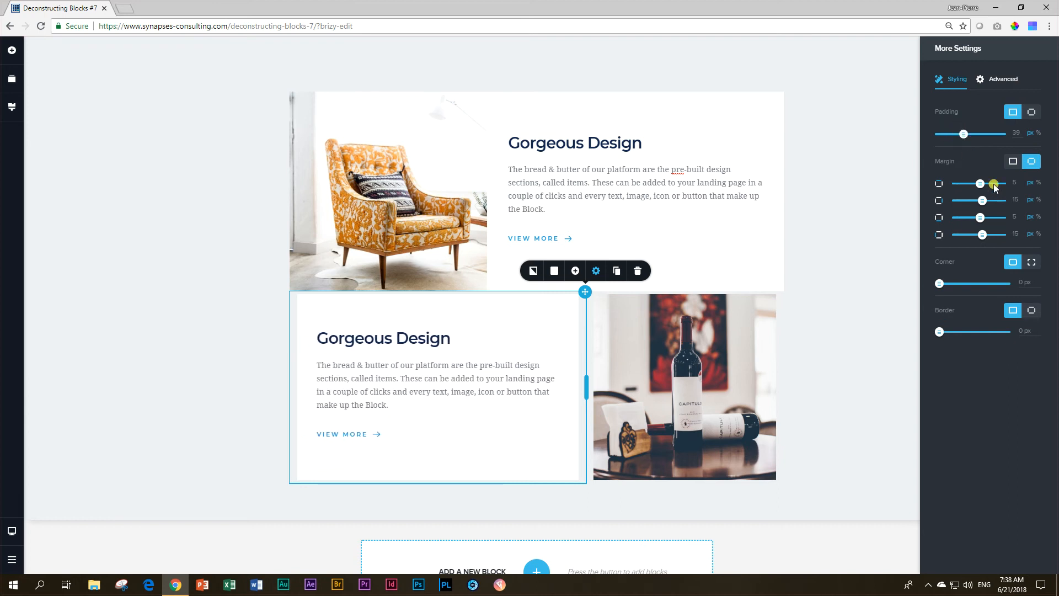
click(1012, 161)
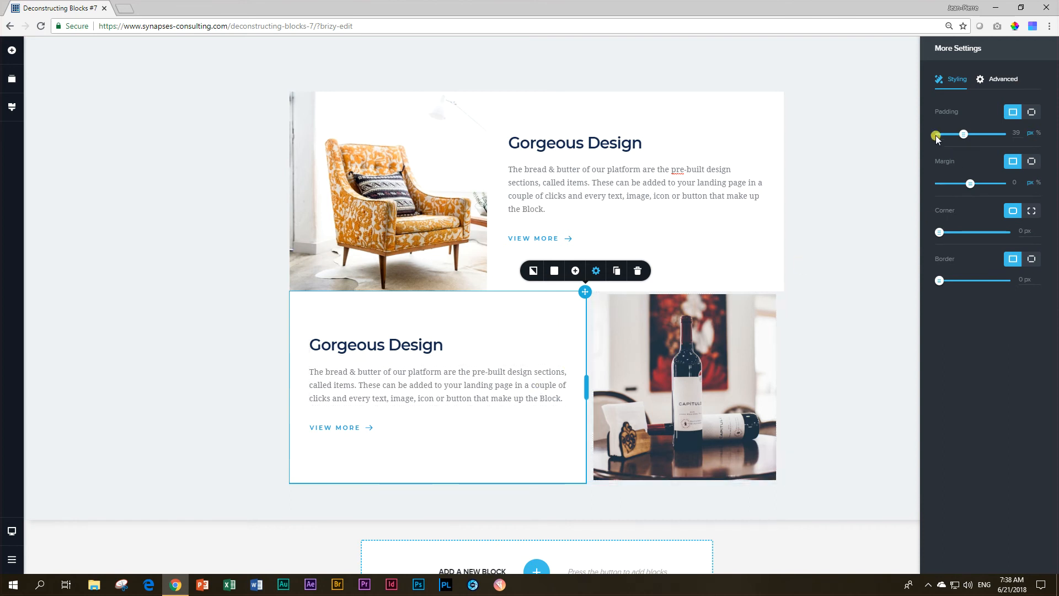
mouse_move(963, 136)
mouse_down()
mouse_move(977, 134)
mouse_move(963, 134)
mouse_up()
Switch the second row's wine image column to uniform padding on all sides
click(782, 296)
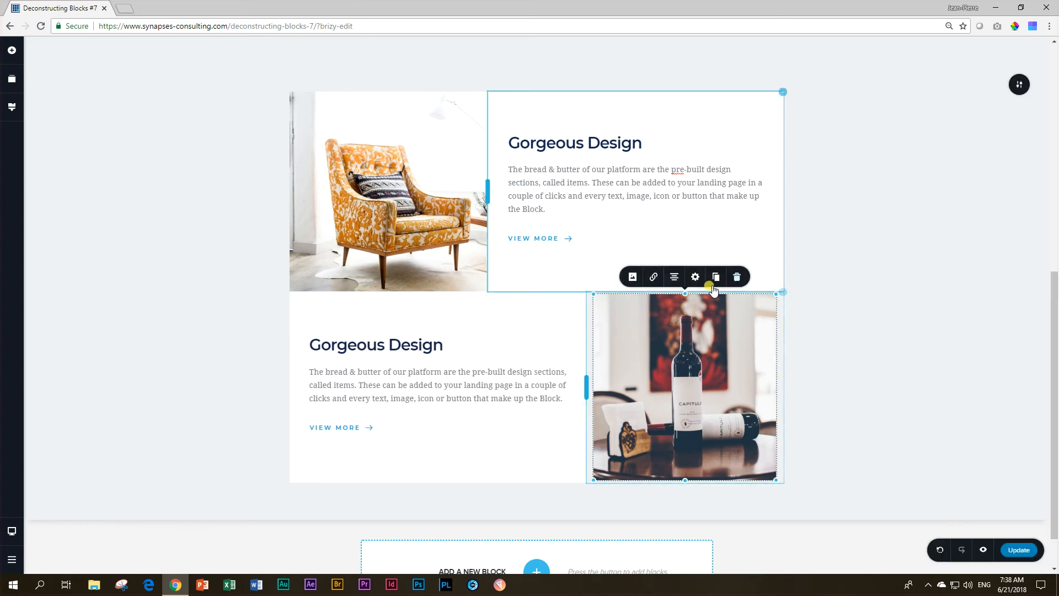
click(782, 294)
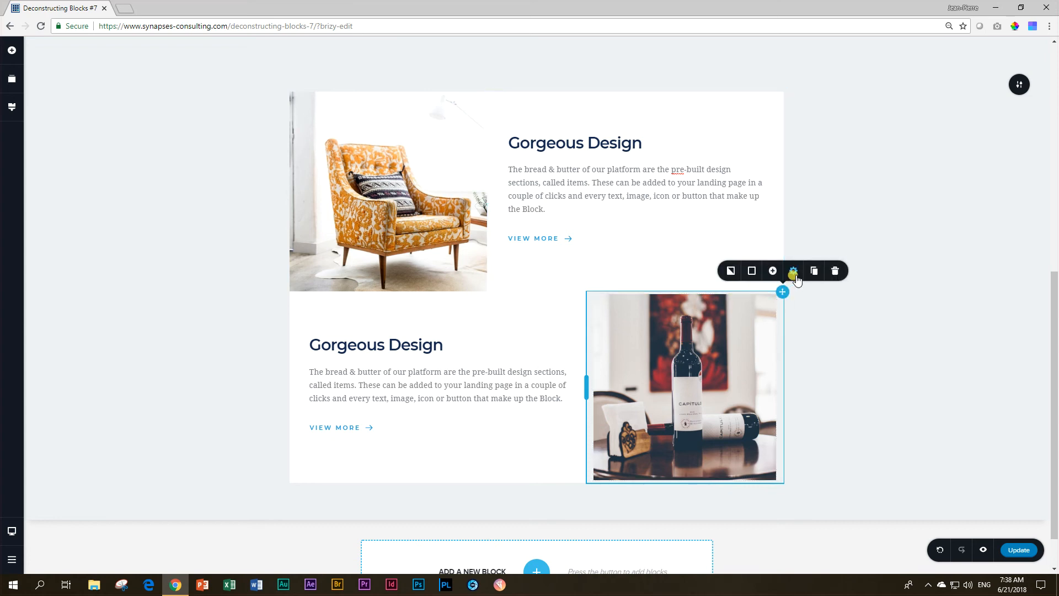
click(793, 270)
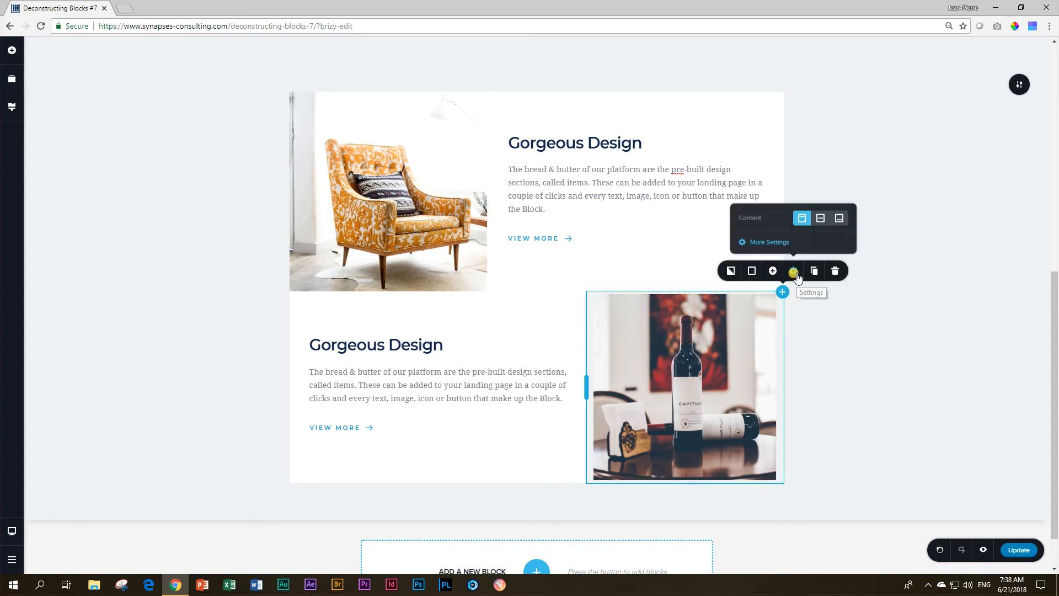
click(772, 241)
click(1011, 113)
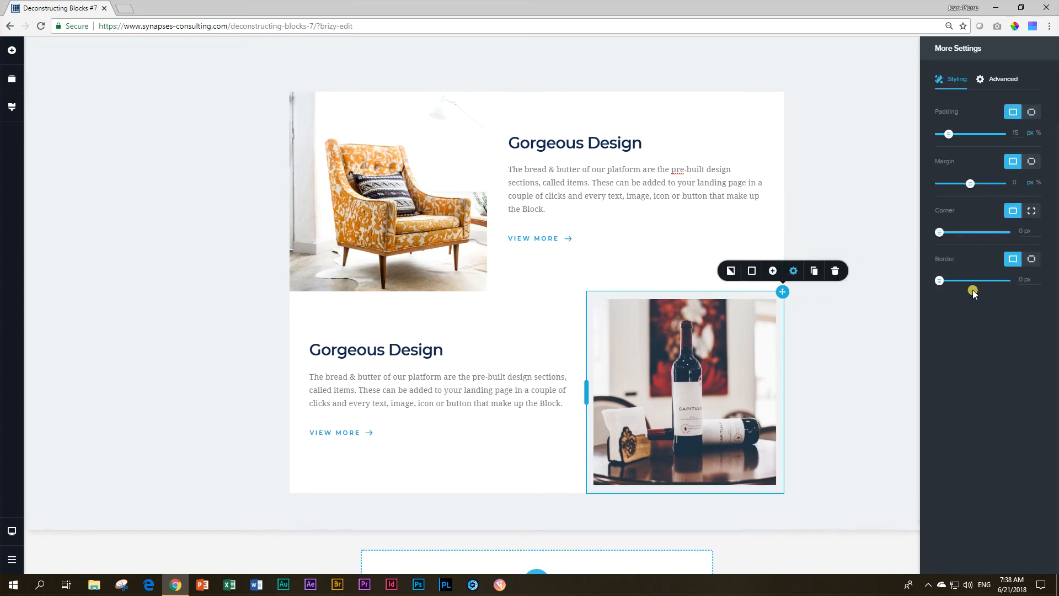
click(856, 366)
Check the padding and margin settings of the wine image itself
click(751, 379)
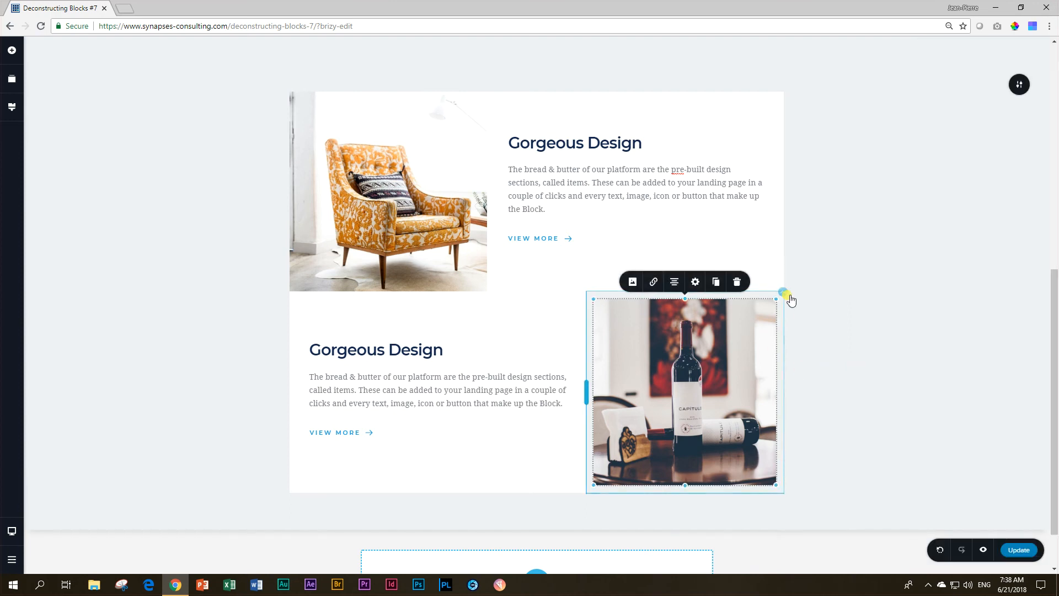
click(696, 284)
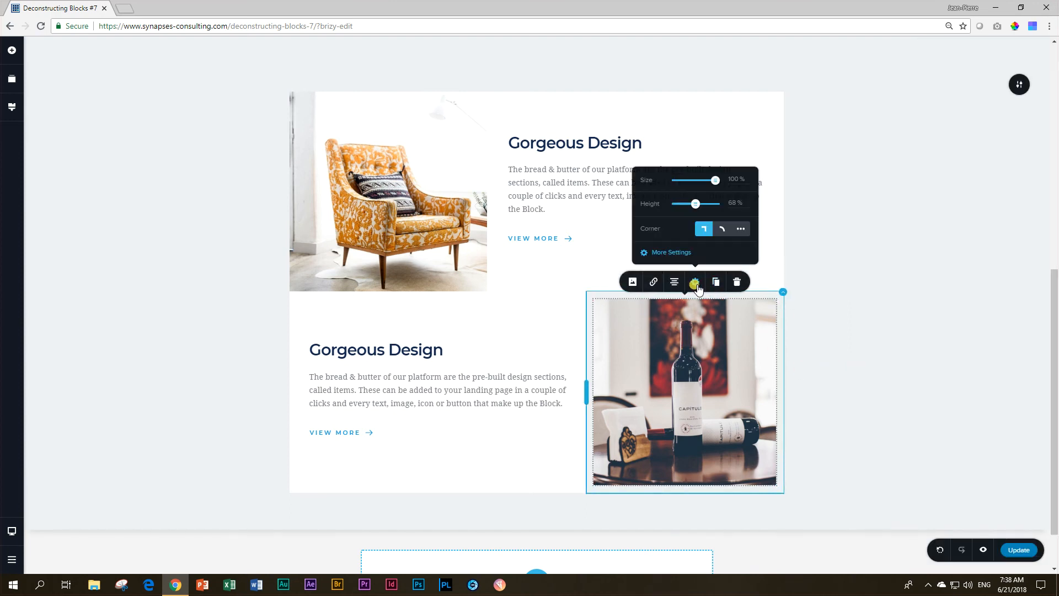
click(682, 253)
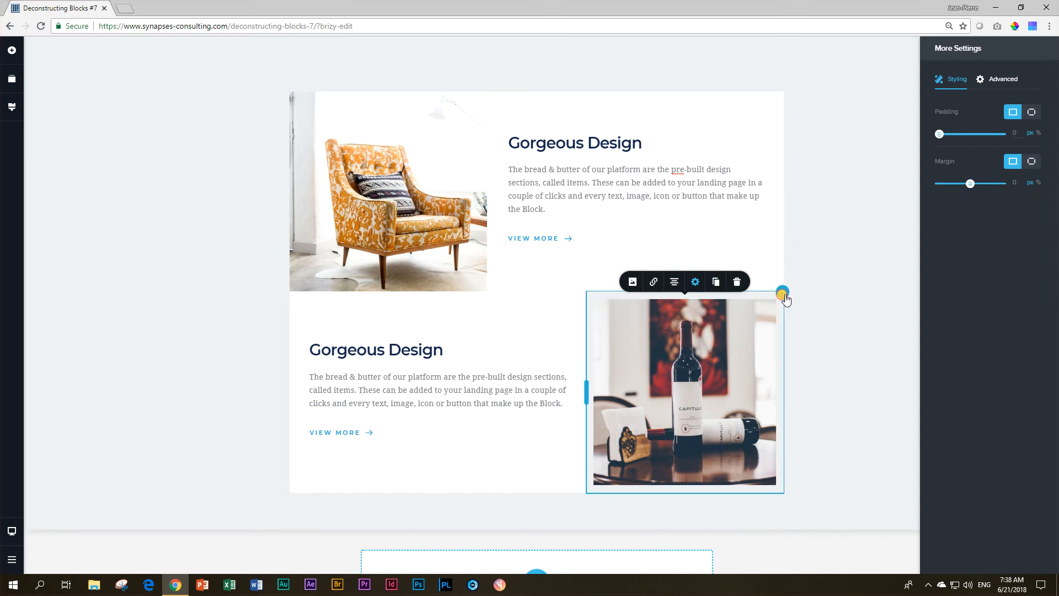
Set the uniform padding of the second row's wine image column to 0 px
click(781, 292)
click(793, 271)
click(770, 244)
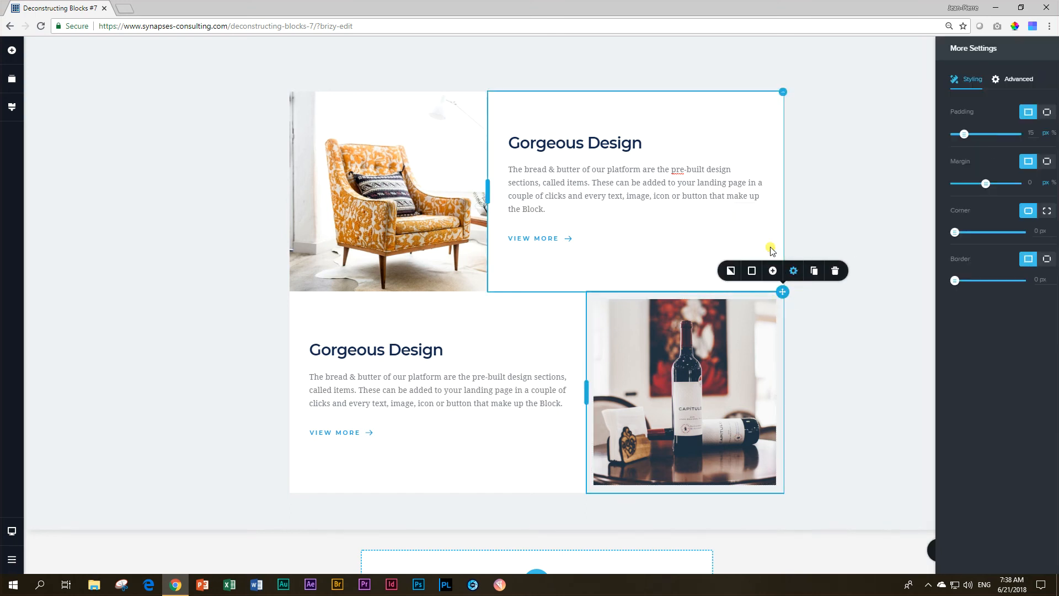
drag(948, 134, 939, 134)
click(858, 376)
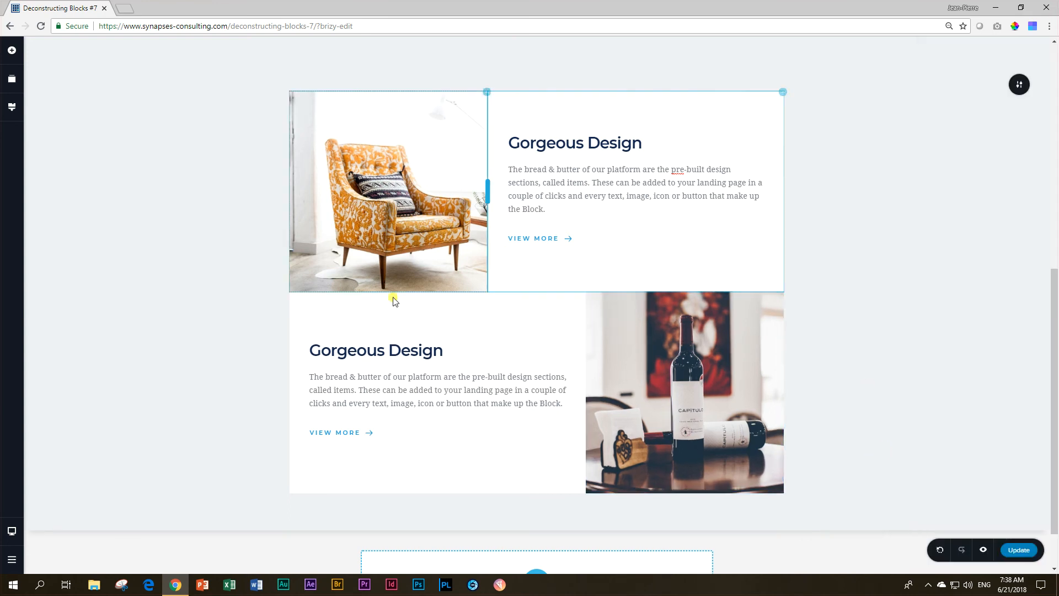
Reset the page zoom to 100% and set the rebuilt block's width to Full
scroll(910, 399, up, 8)
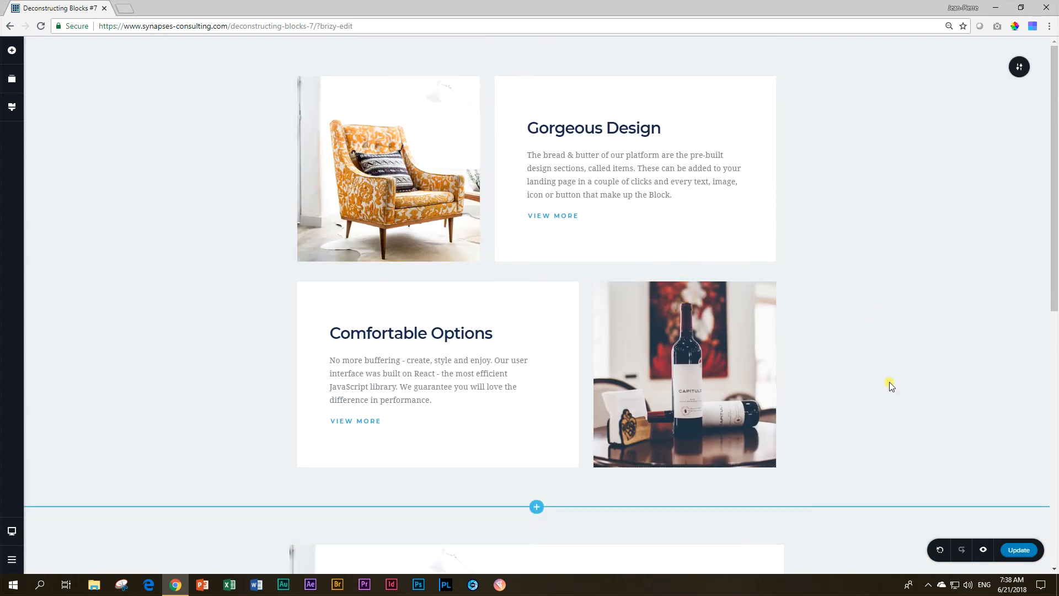
scroll(889, 381, down, 3)
scroll(882, 381, down, 5)
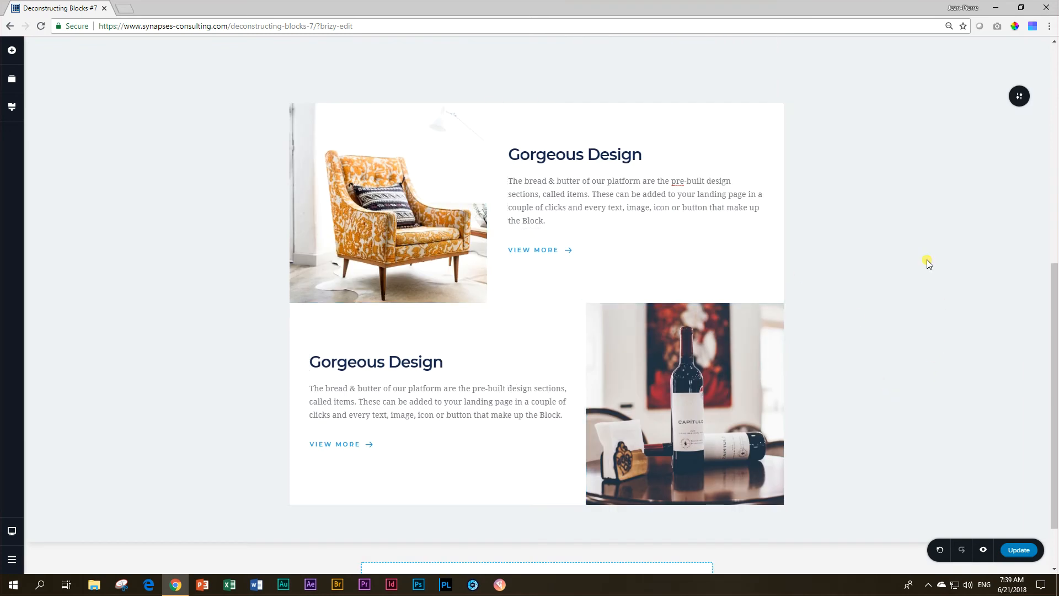
click(1017, 106)
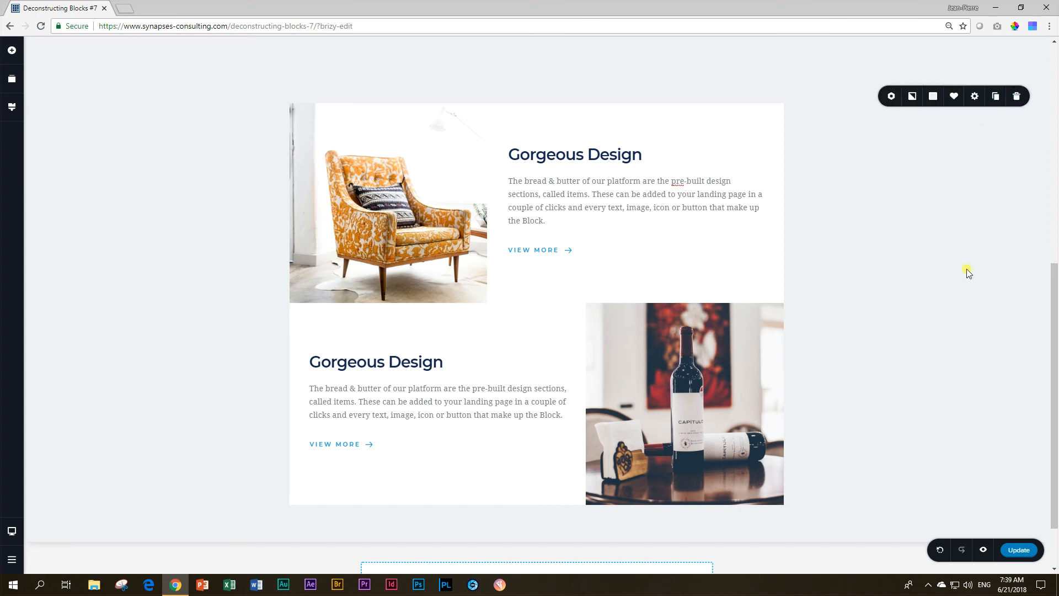
key(ctrl+0)
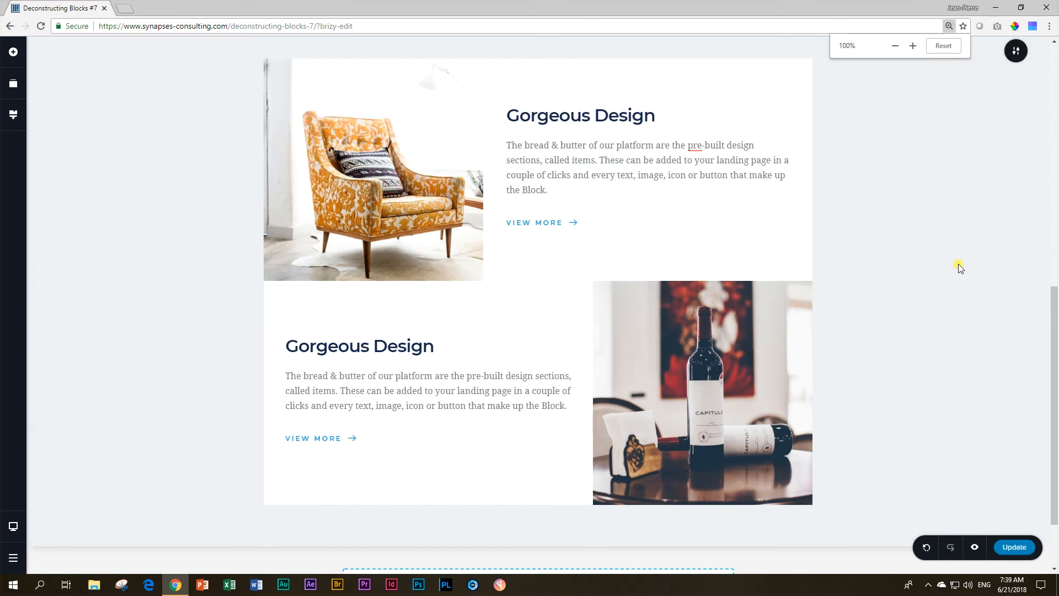
click(1014, 51)
click(966, 52)
click(992, 89)
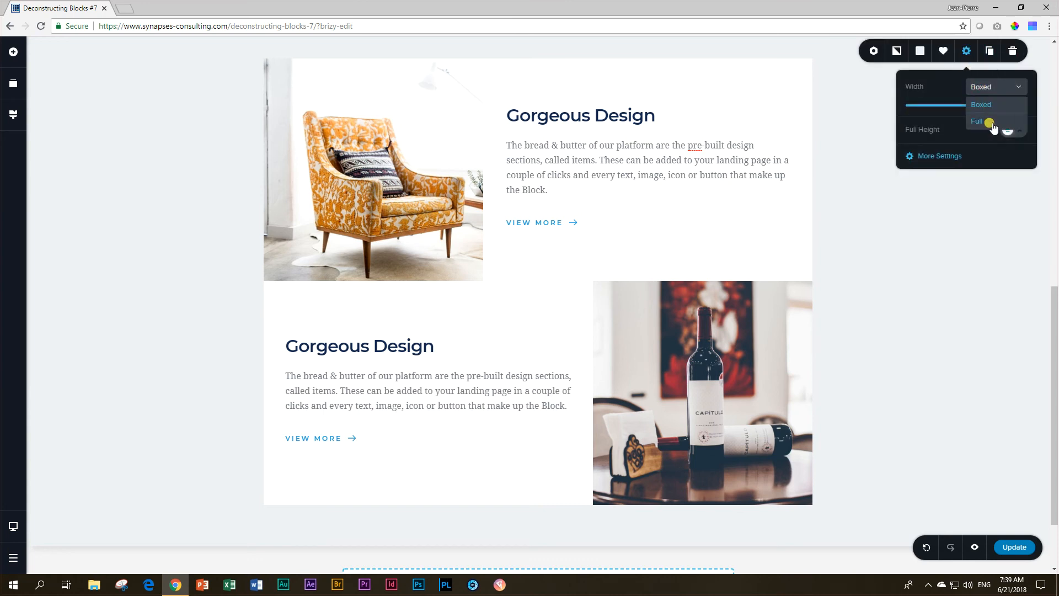
click(988, 121)
Examine how the full-width block's two rows fit together and compare its layout with the prebuilt block above
scroll(331, 314, down, 7)
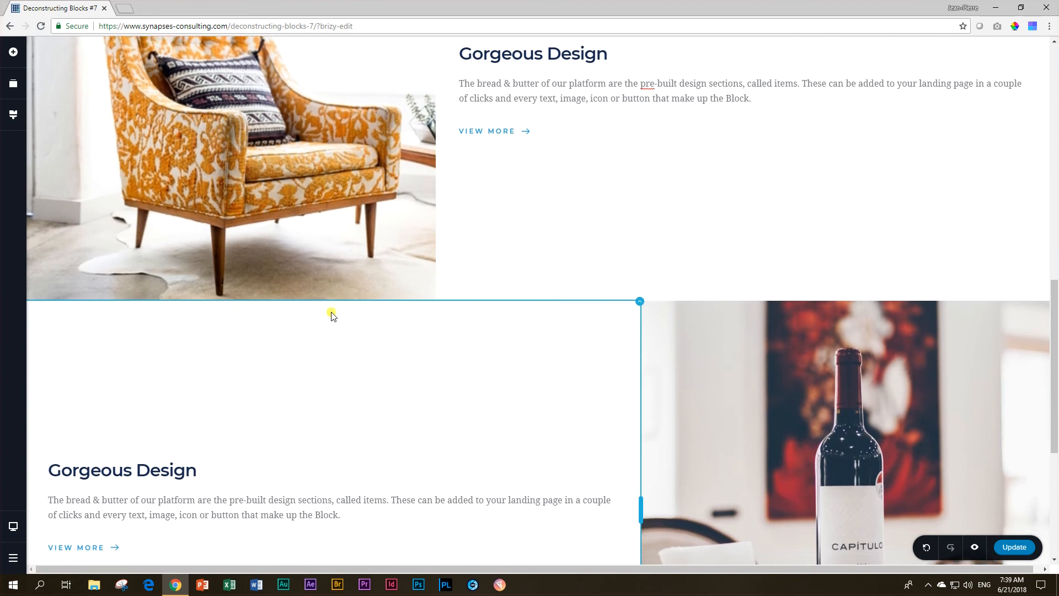
scroll(333, 314, down, 2)
scroll(333, 314, up, 8)
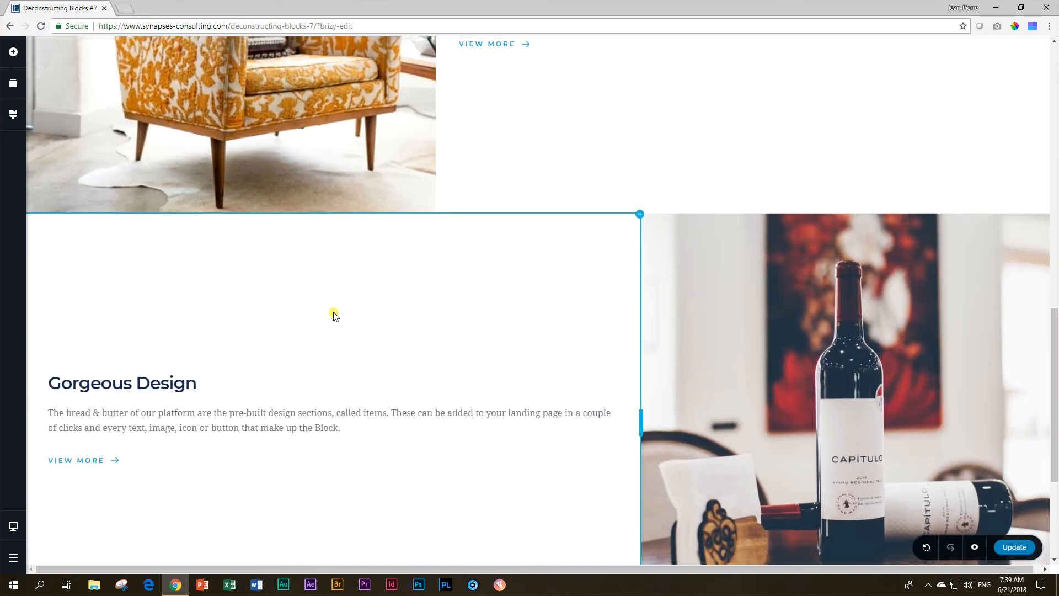
scroll(333, 312, up, 2)
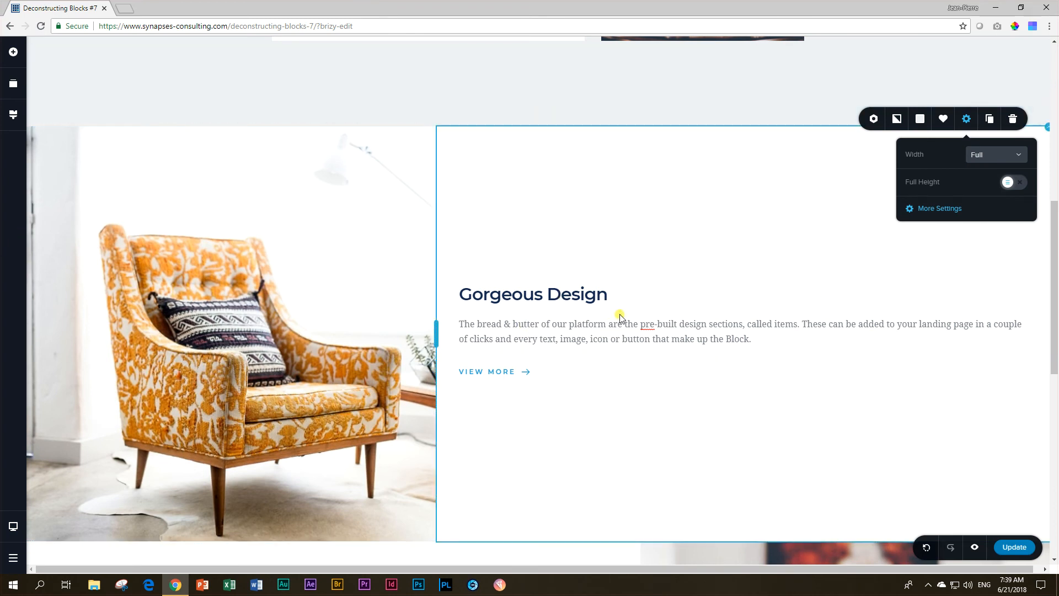
scroll(303, 309, down, 3)
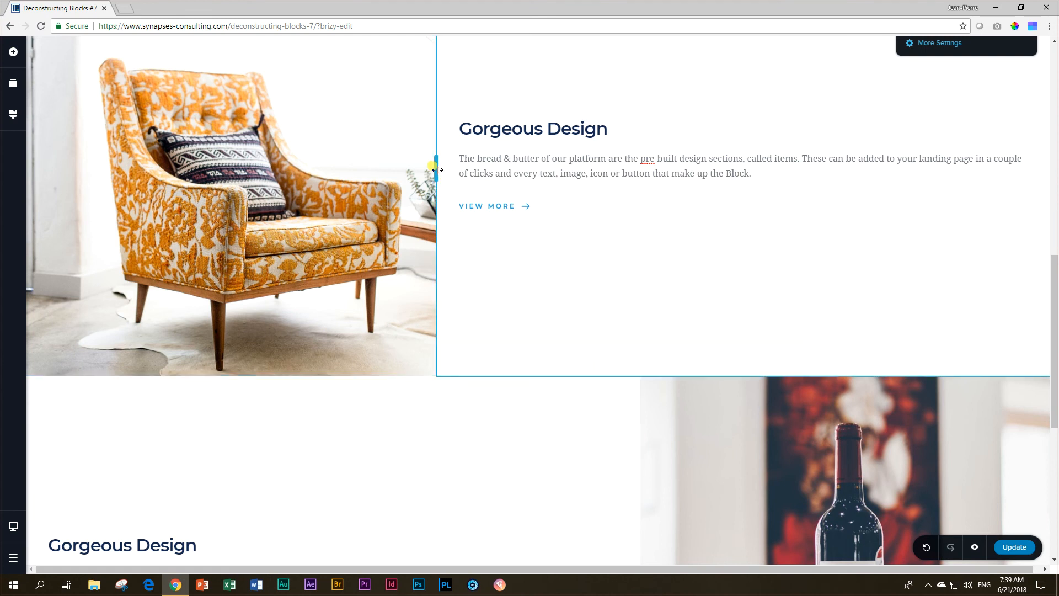
scroll(689, 244, up, 9)
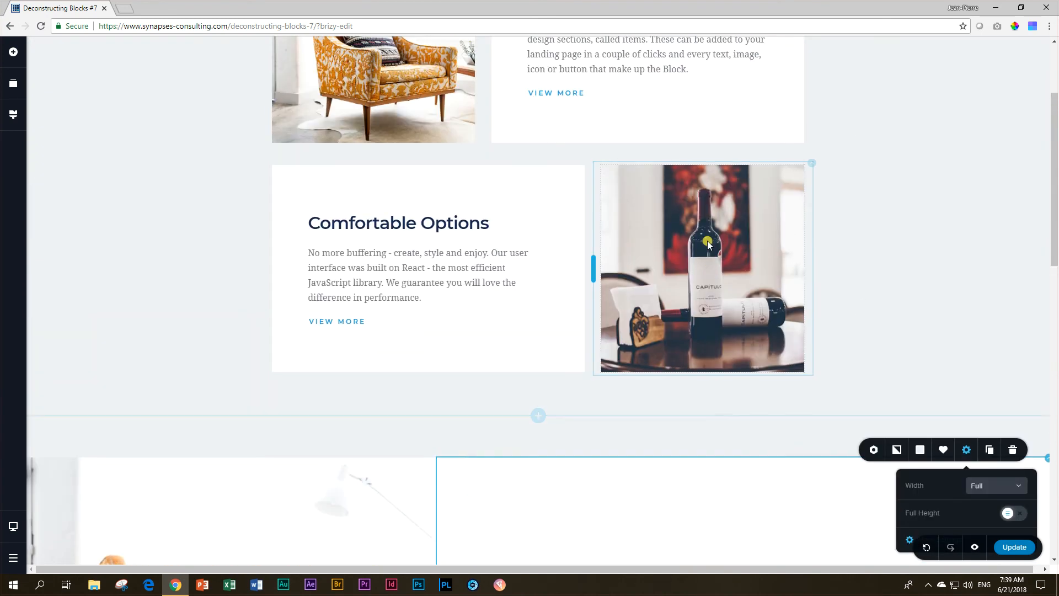
scroll(708, 243, up, 3)
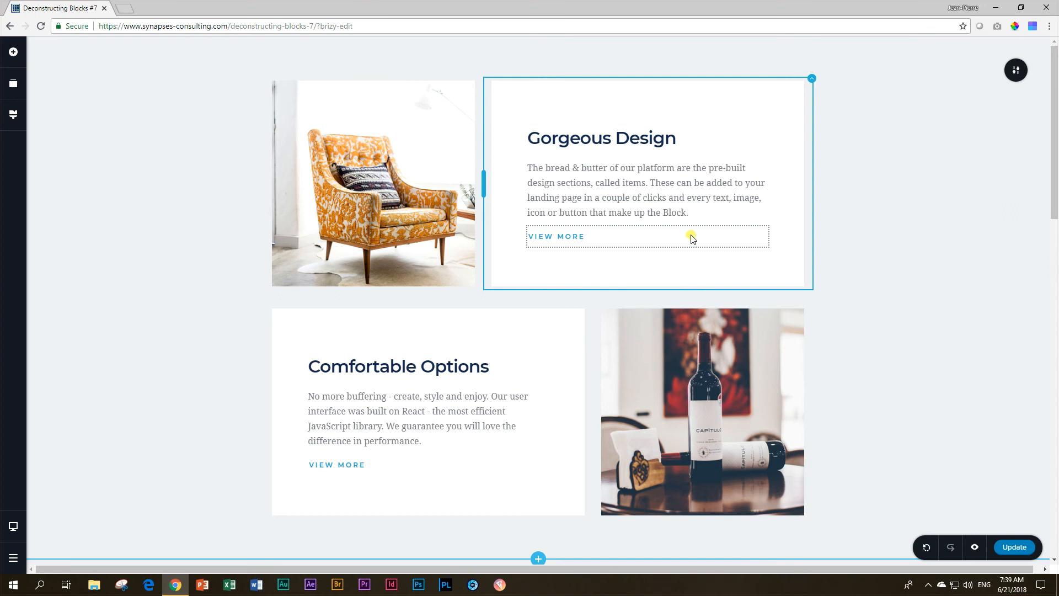
scroll(910, 317, down, 5)
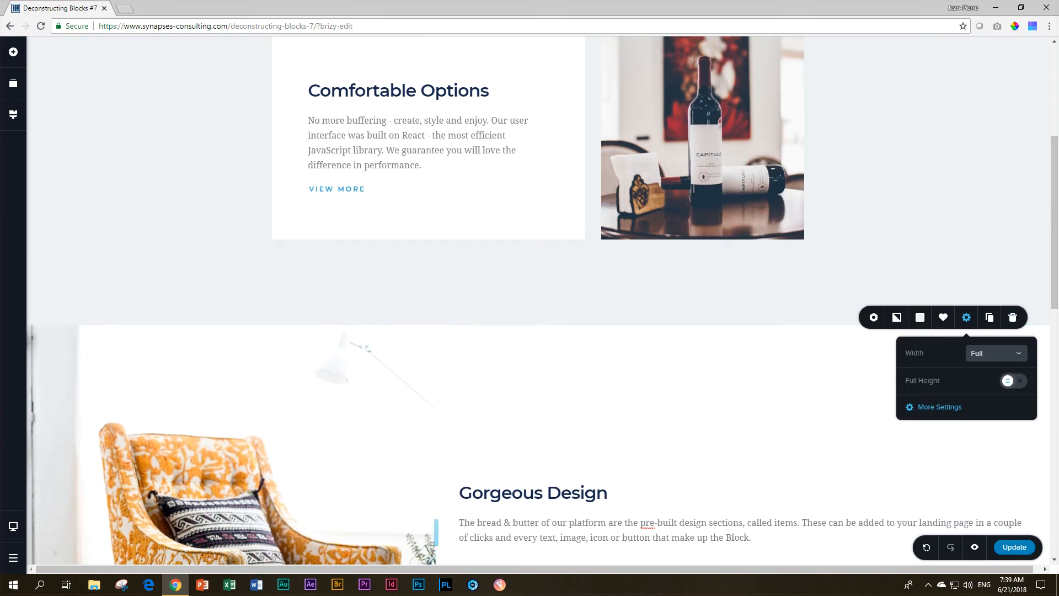
Delete the full-width block and add the dark prebuilt version of the chair and wine block in its place
click(1012, 318)
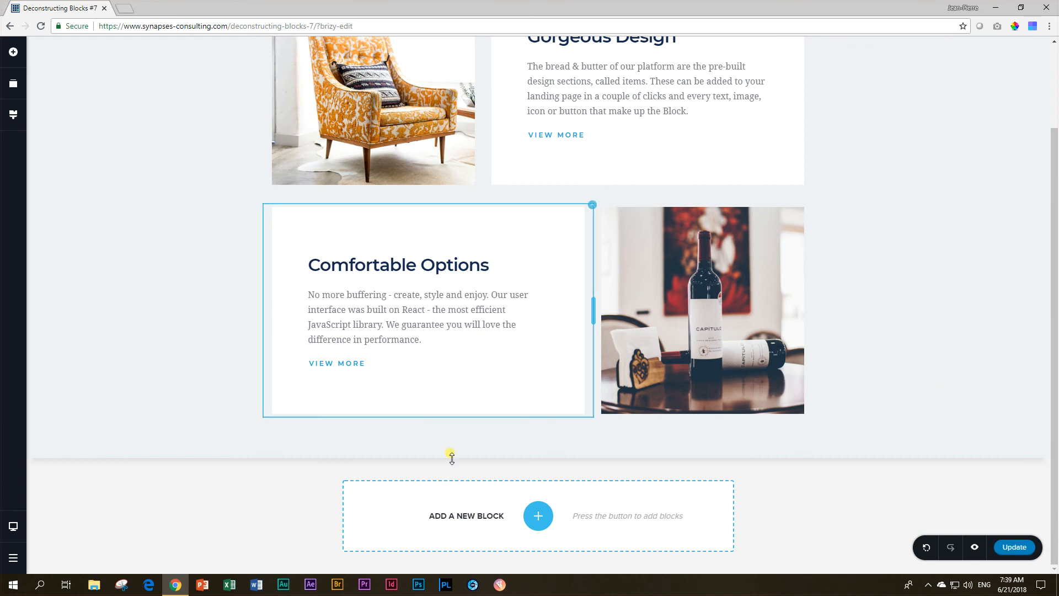
click(539, 517)
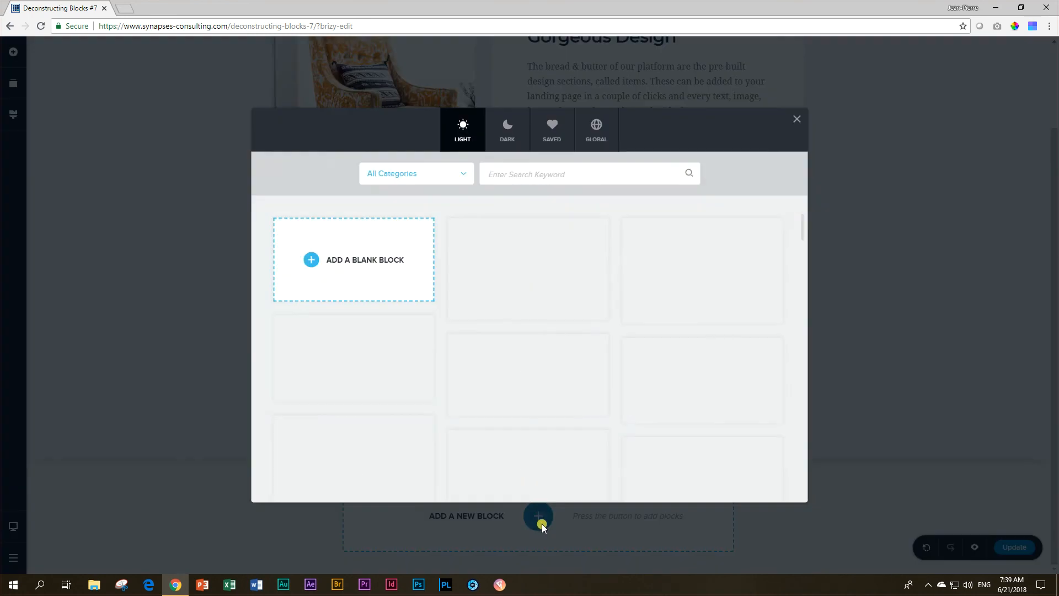
click(507, 130)
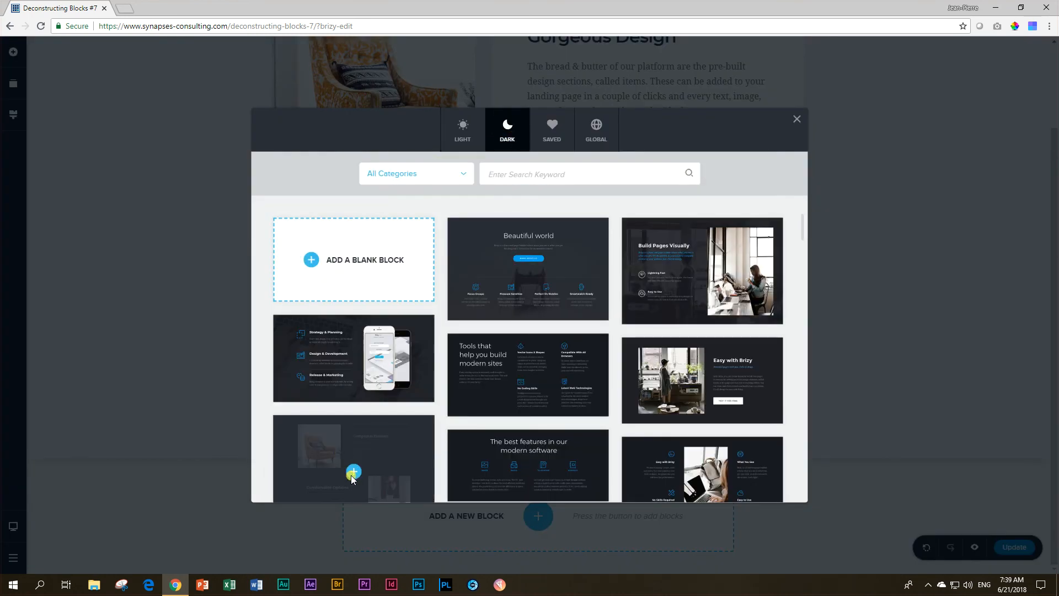
click(353, 471)
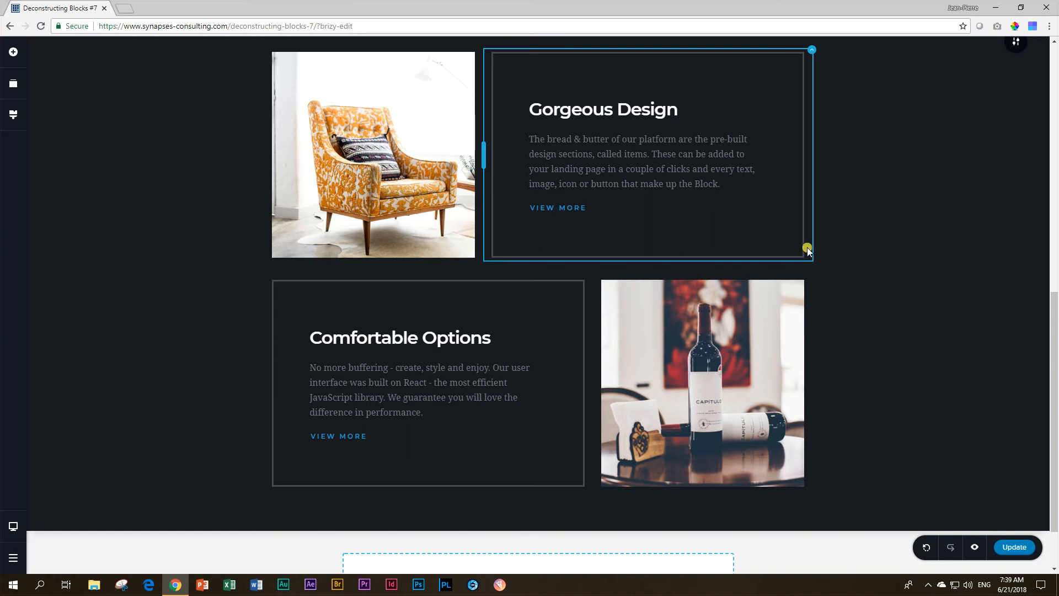
Review the padding, margin, corner and border settings of the dark block's Gorgeous Design text column
click(811, 51)
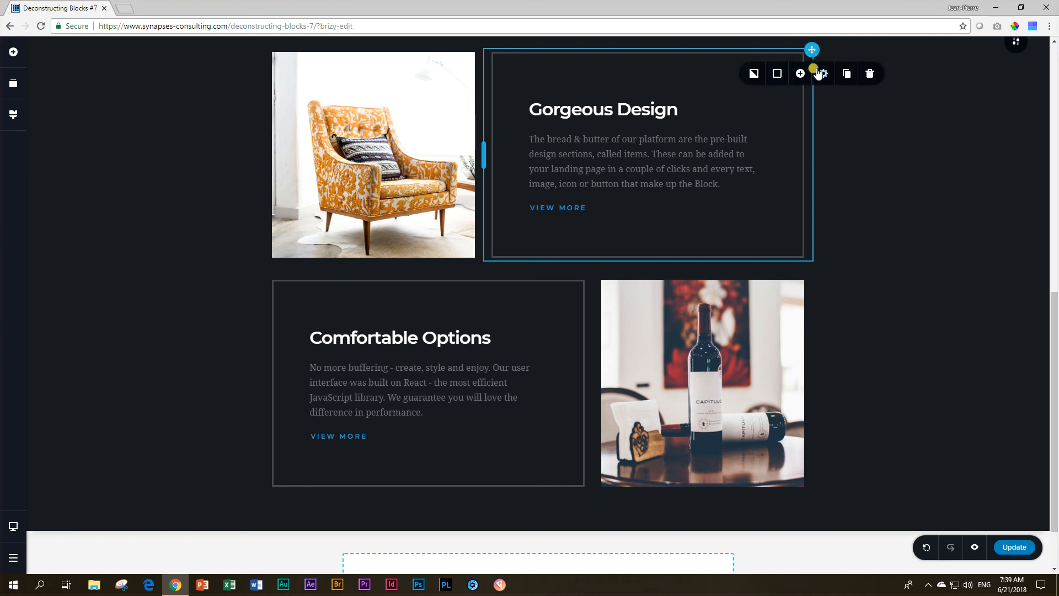
click(822, 75)
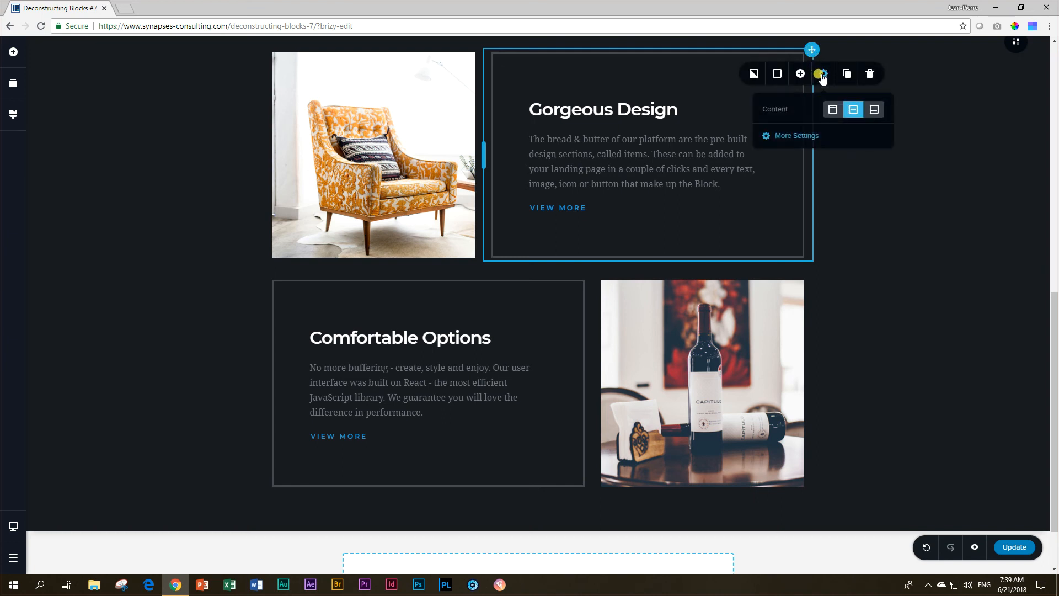
click(790, 136)
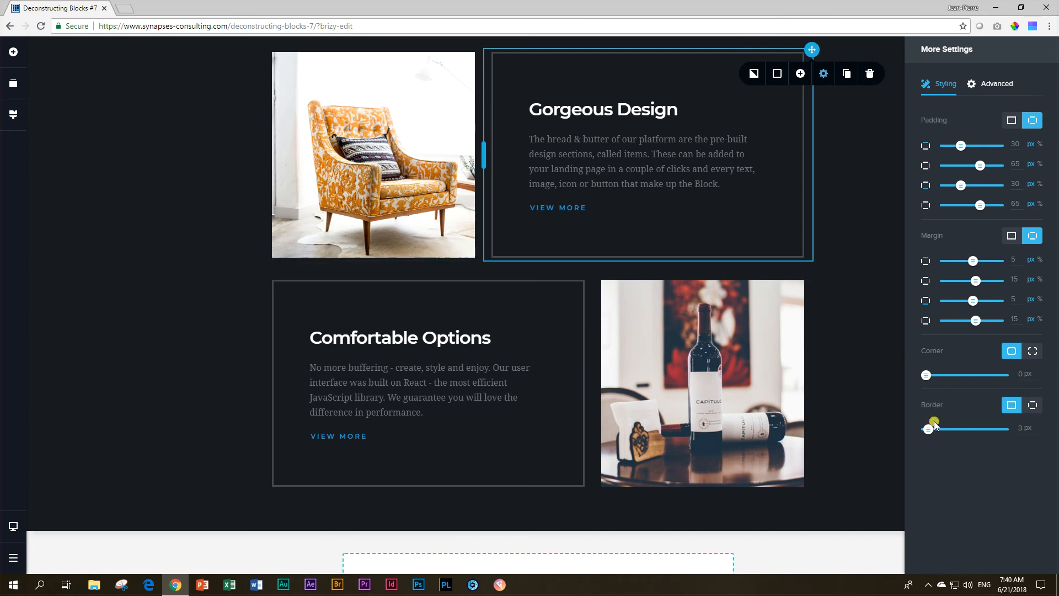
drag(928, 432, 928, 430)
click(869, 204)
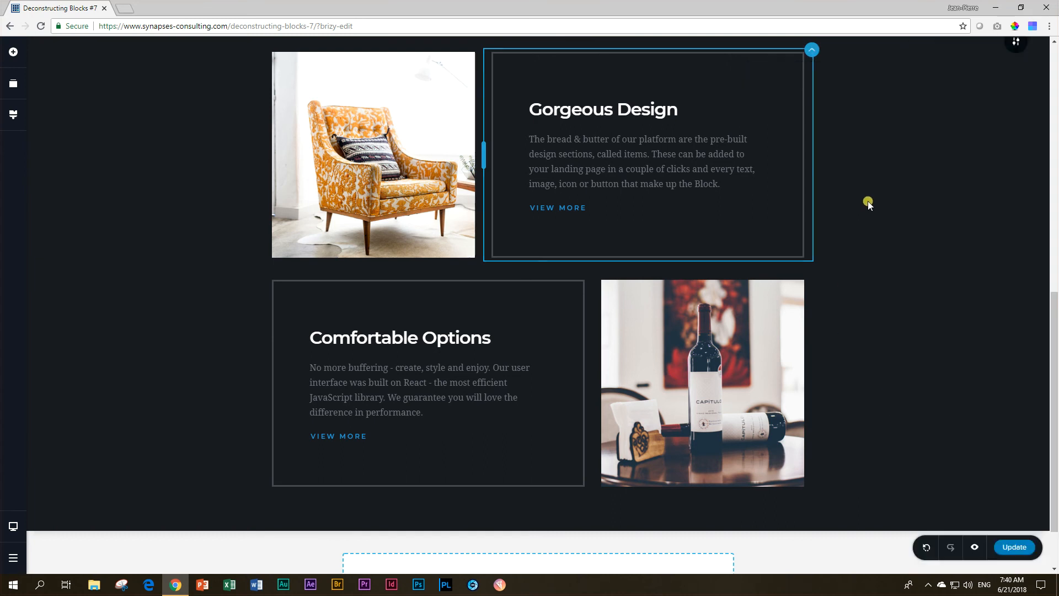
Set the border colour of the dark block's Gorgeous Design column to white (#FFFFFF) at 100% opacity
click(810, 54)
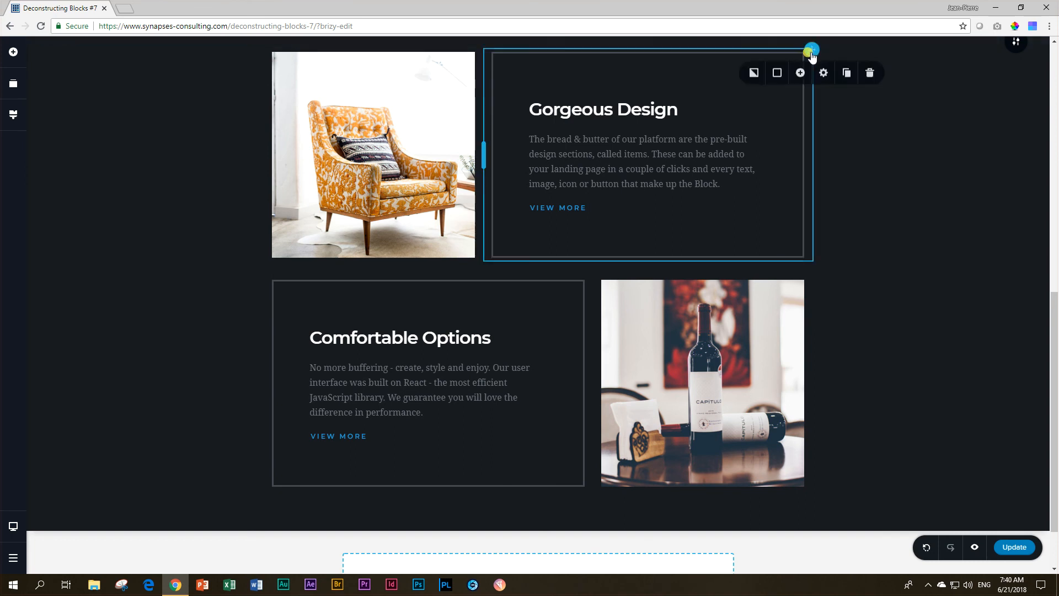
click(777, 76)
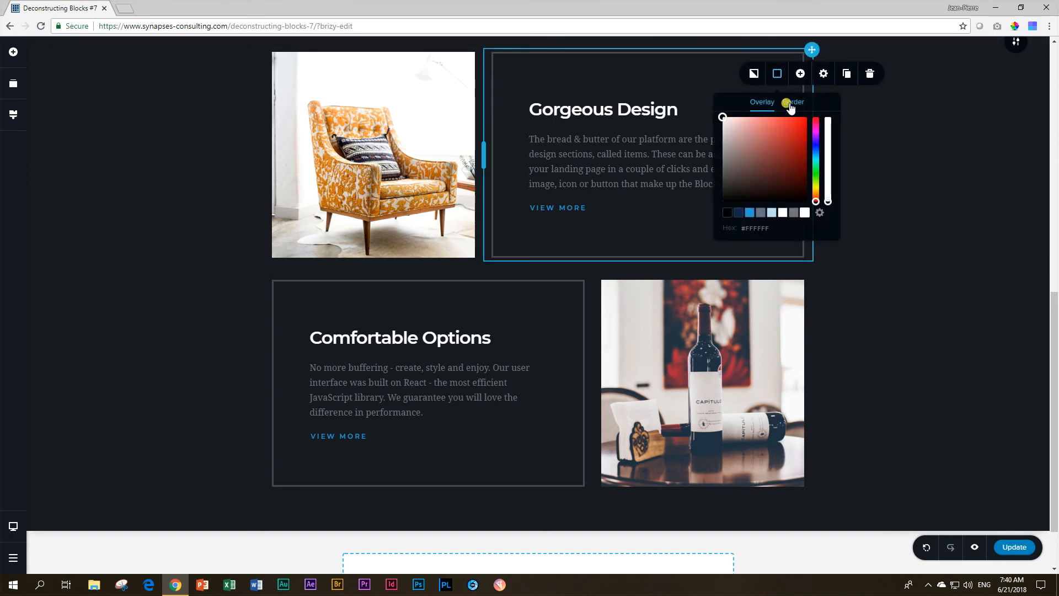
click(791, 104)
click(804, 213)
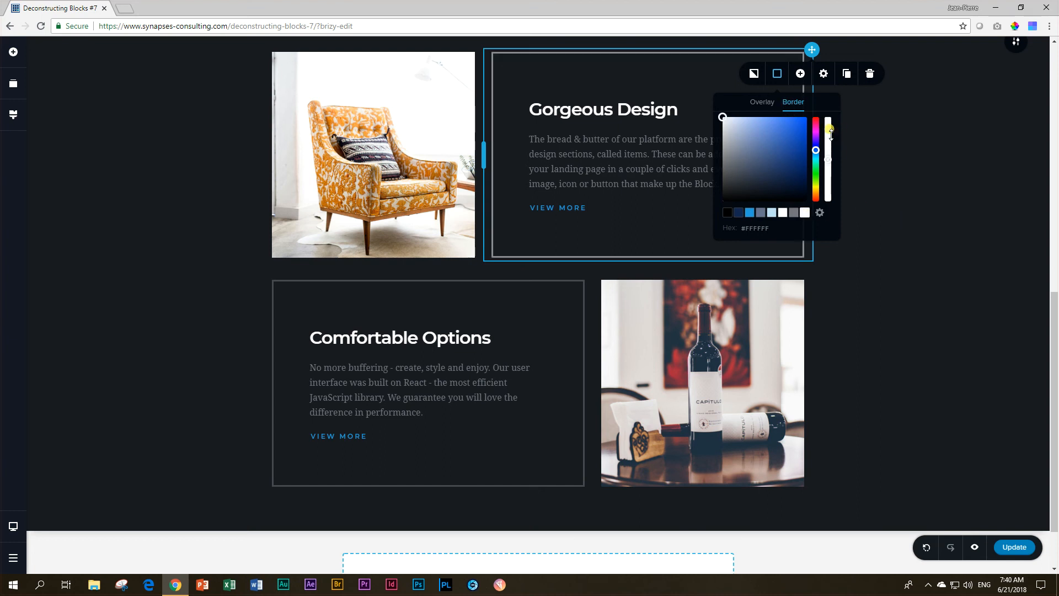
drag(827, 148, 830, 109)
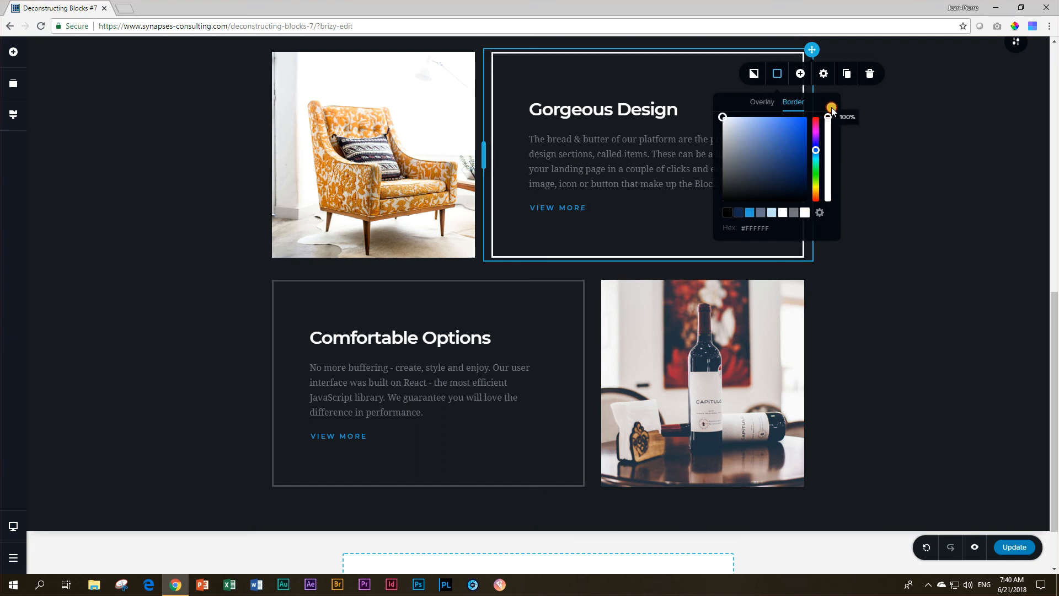
click(865, 179)
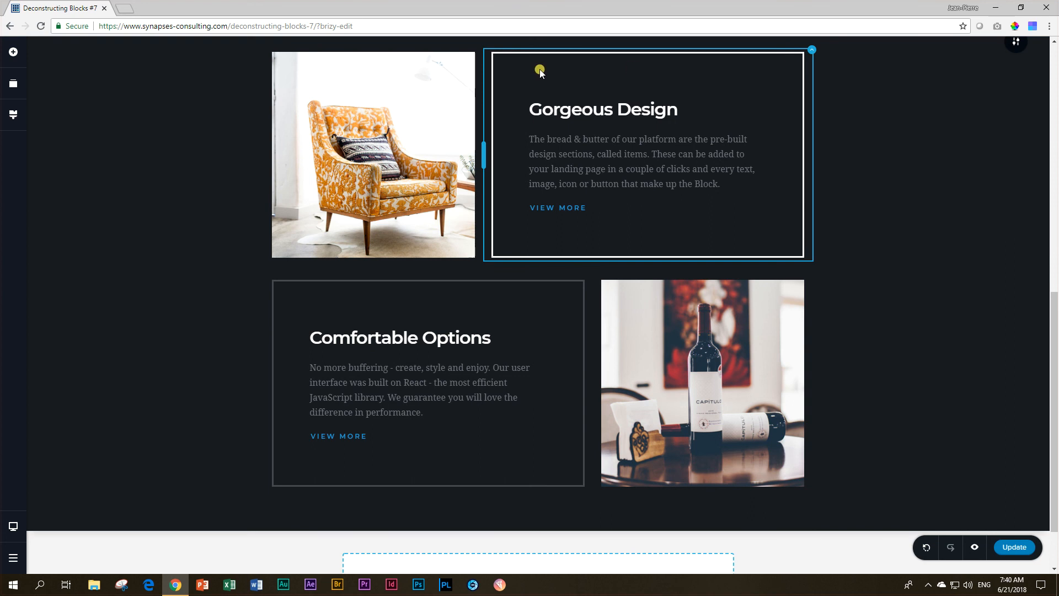
Change the border colour of the dark block's Gorgeous Design column to the light blue palette colour #BDE1F4
click(811, 51)
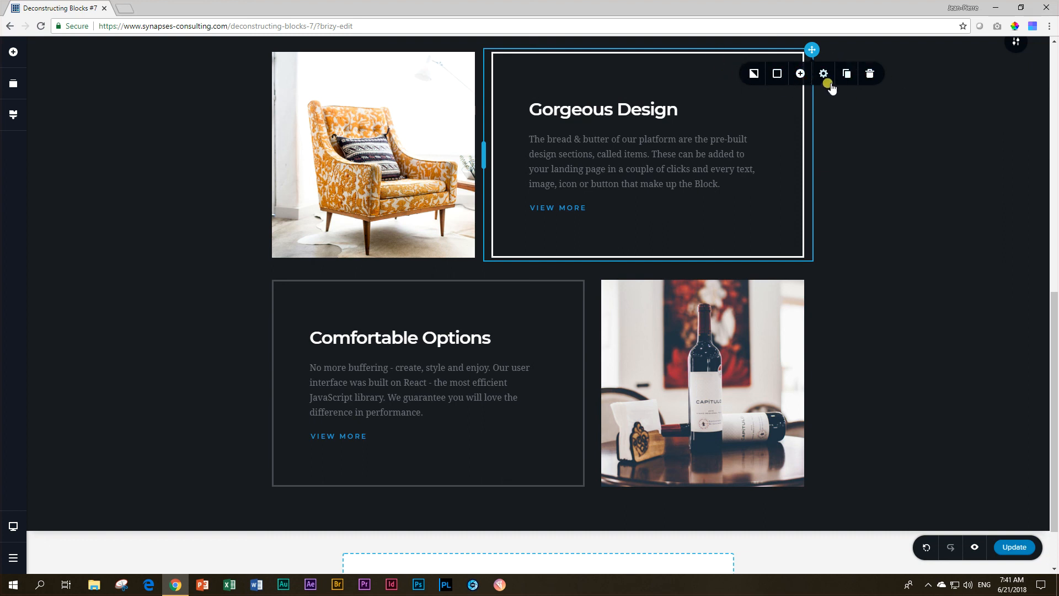
click(779, 77)
click(791, 102)
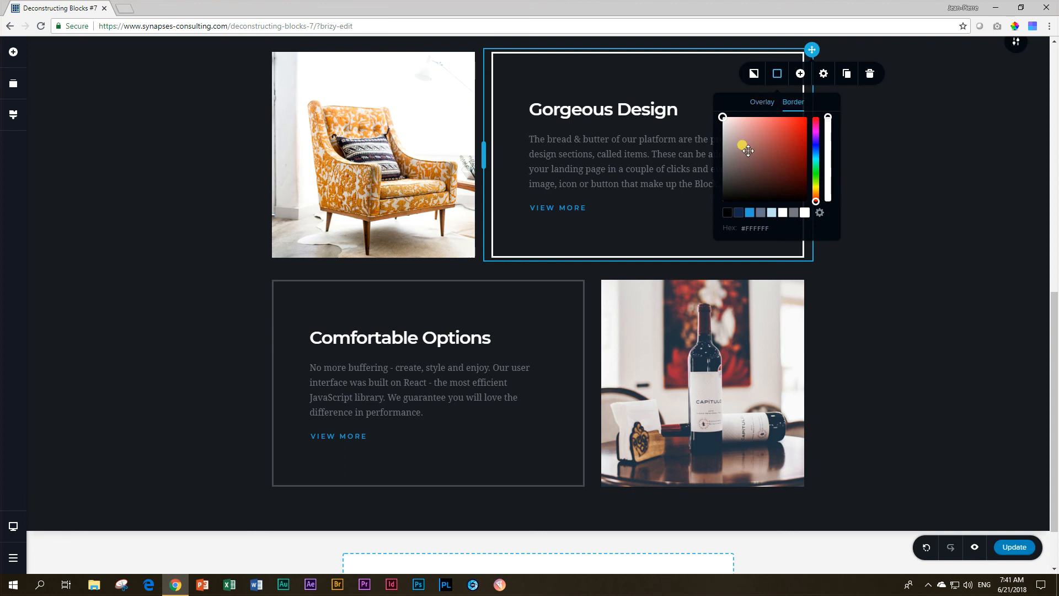
click(771, 213)
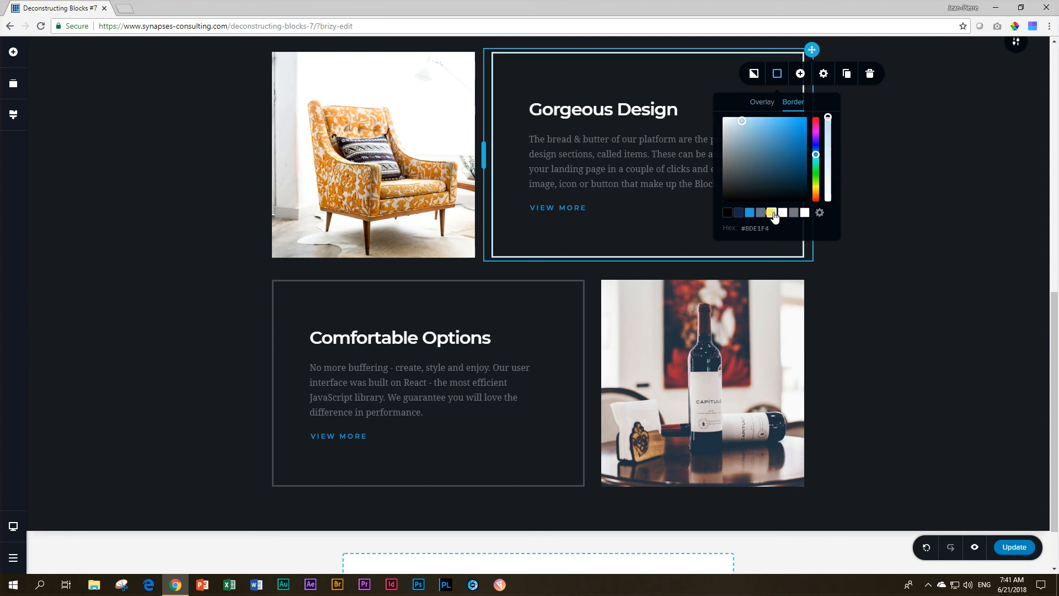
Set the border width of the dark block's Gorgeous Design column to 2 px
click(823, 74)
click(795, 135)
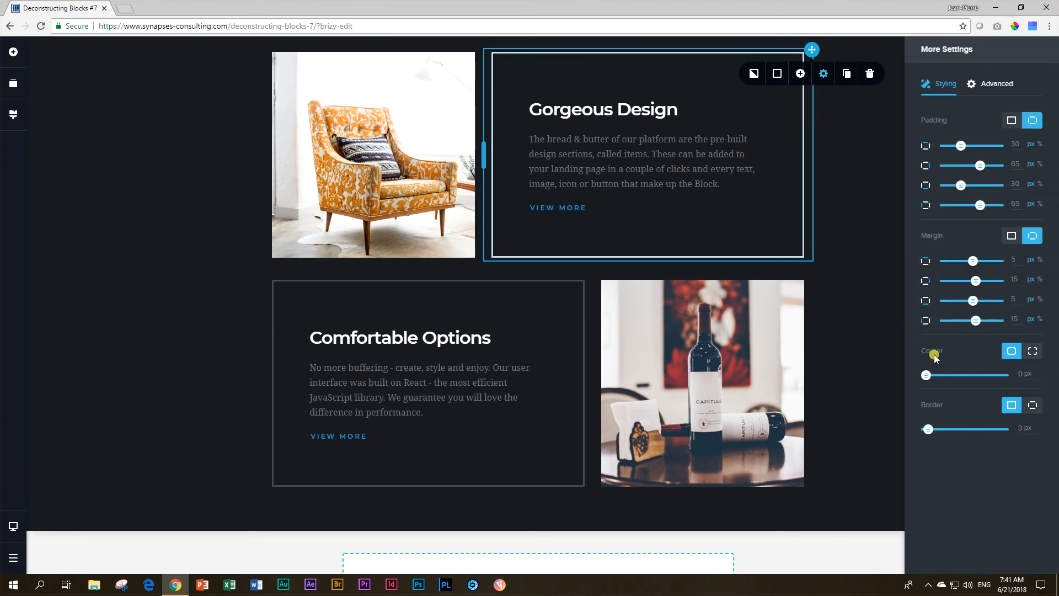
mouse_move(928, 429)
mouse_down()
mouse_move(924, 437)
mouse_move(937, 432)
mouse_move(927, 431)
mouse_up()
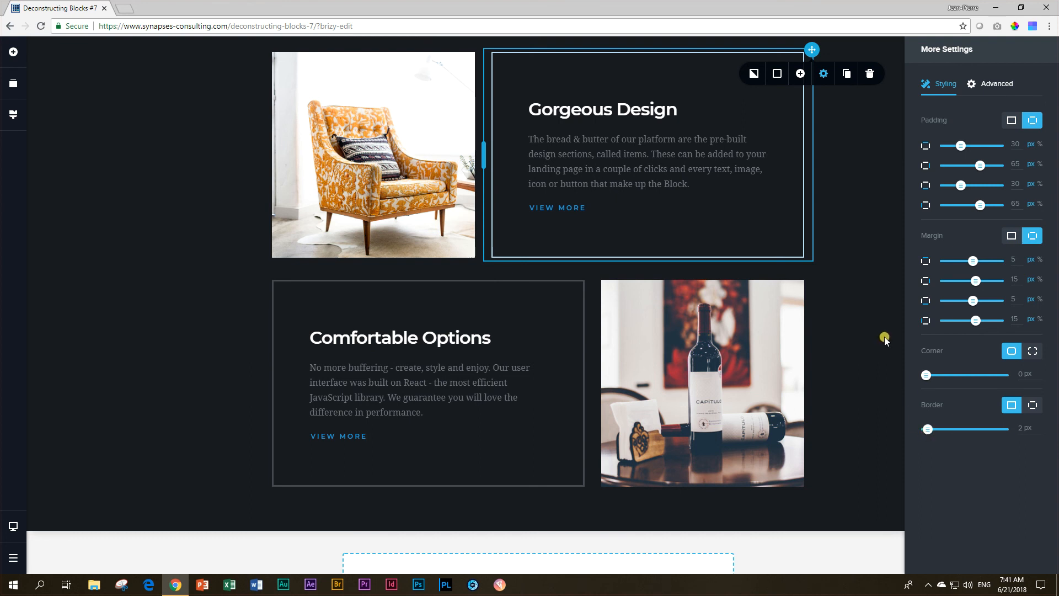
click(872, 323)
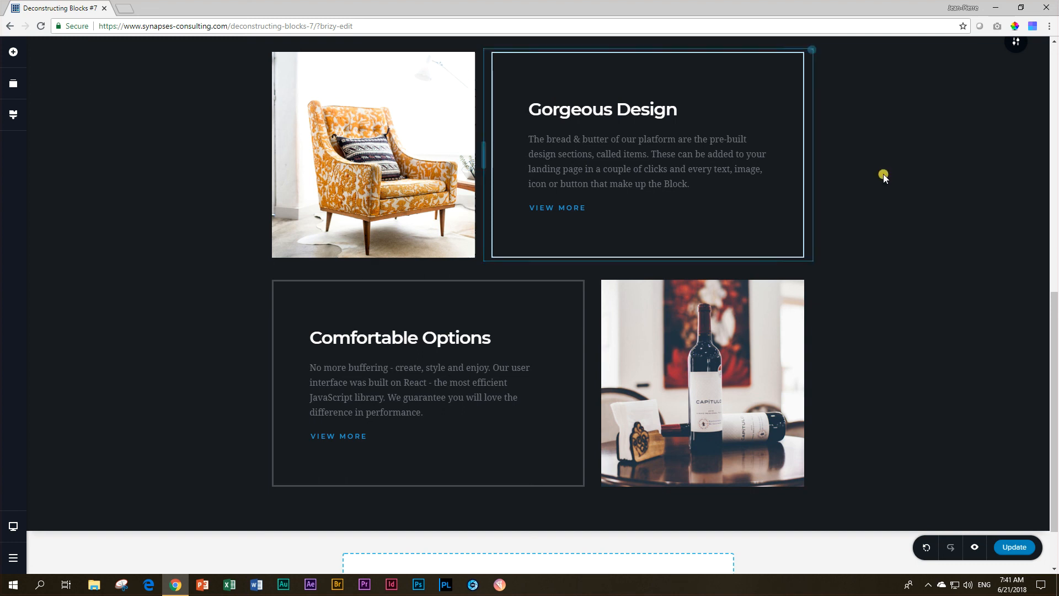
Examine the overlay colour and content alignment options of the dark block's Gorgeous Design column
scroll(801, 160, up, 3)
click(809, 223)
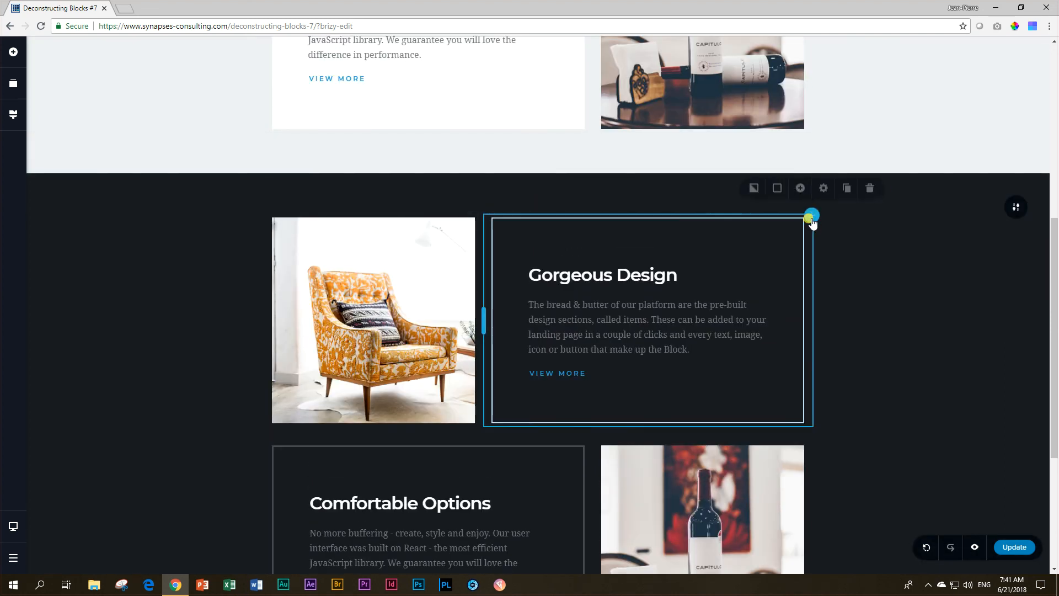
click(777, 193)
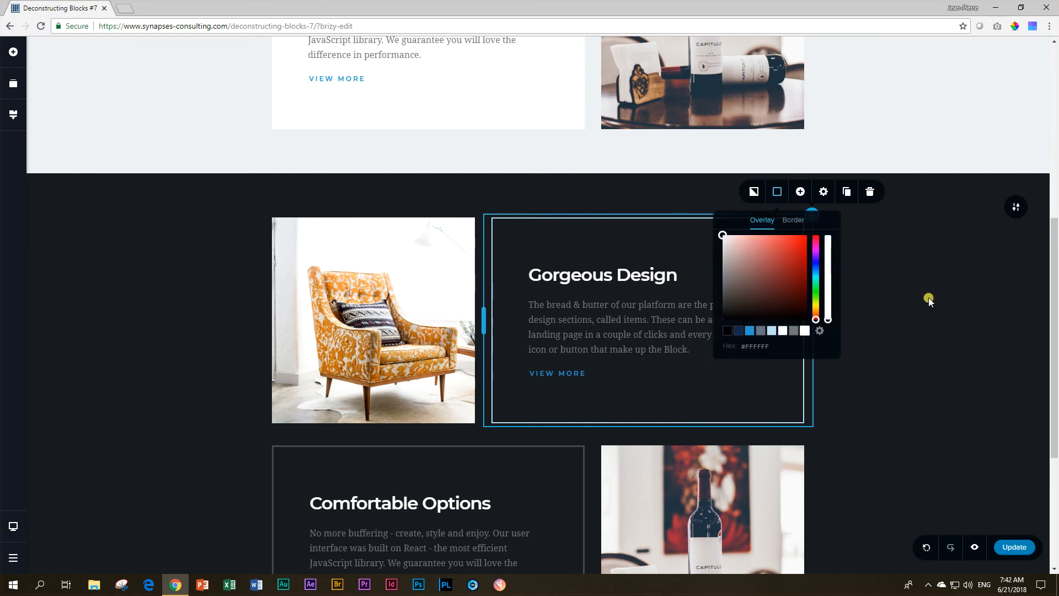
click(823, 191)
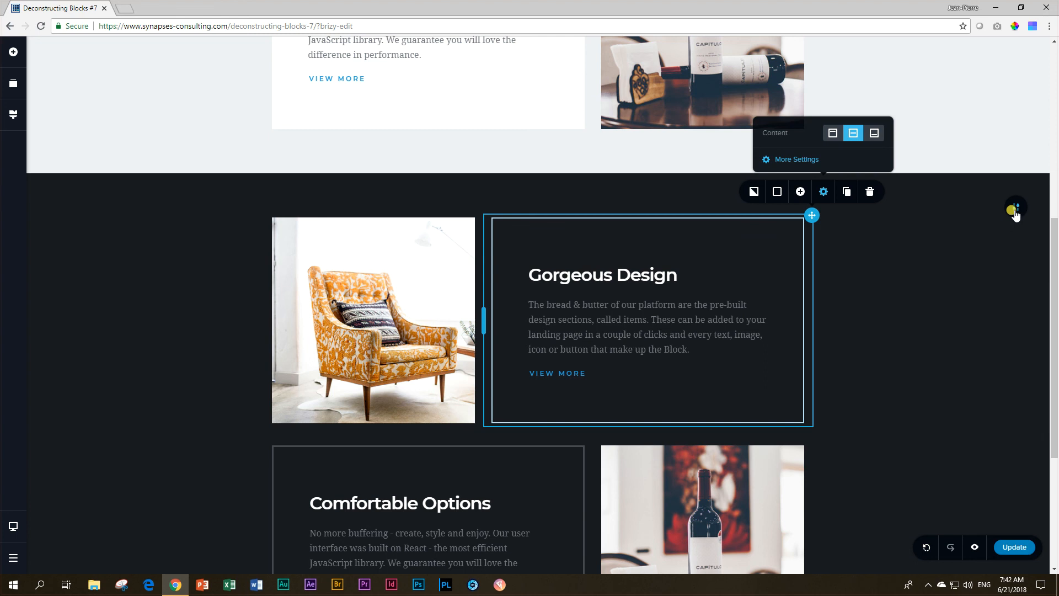
click(894, 298)
scroll(895, 310, down, 3)
scroll(894, 309, up, 3)
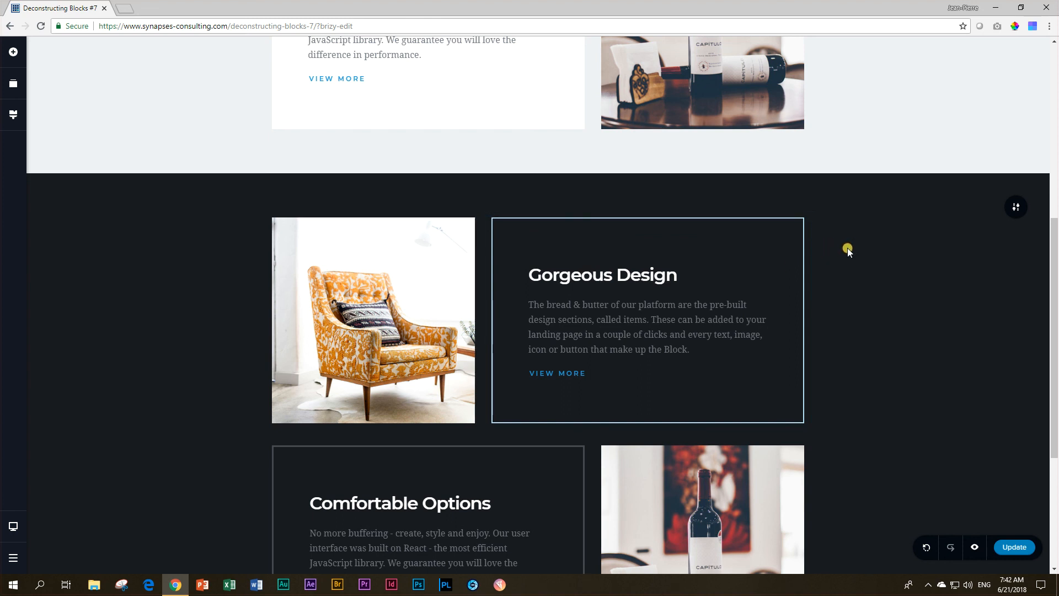
Review the dark Gorgeous Design column's padding, margin, corner and border settings together with its border colour options
click(812, 216)
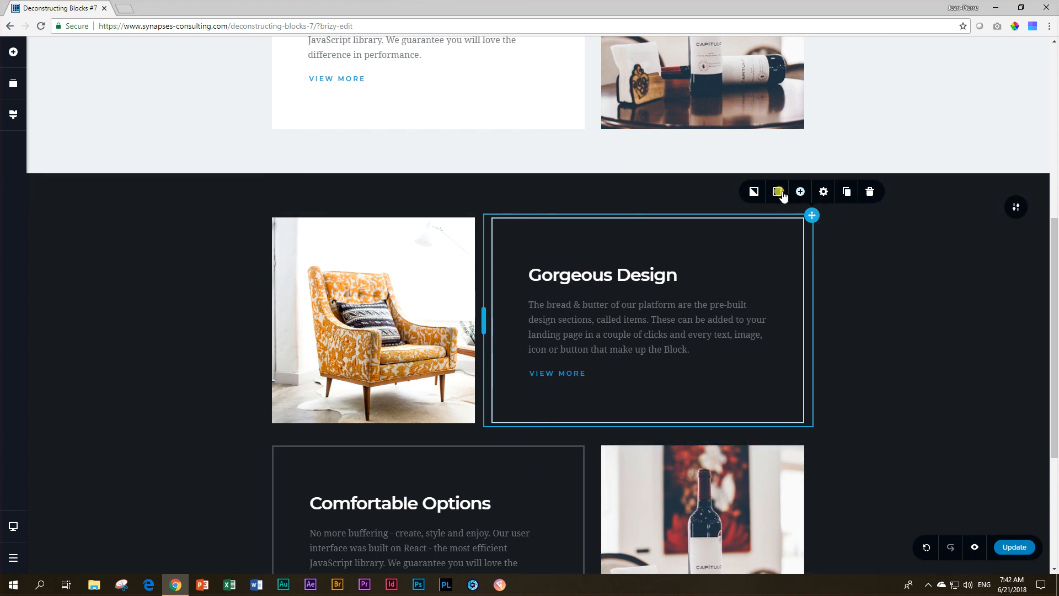
click(823, 193)
click(818, 161)
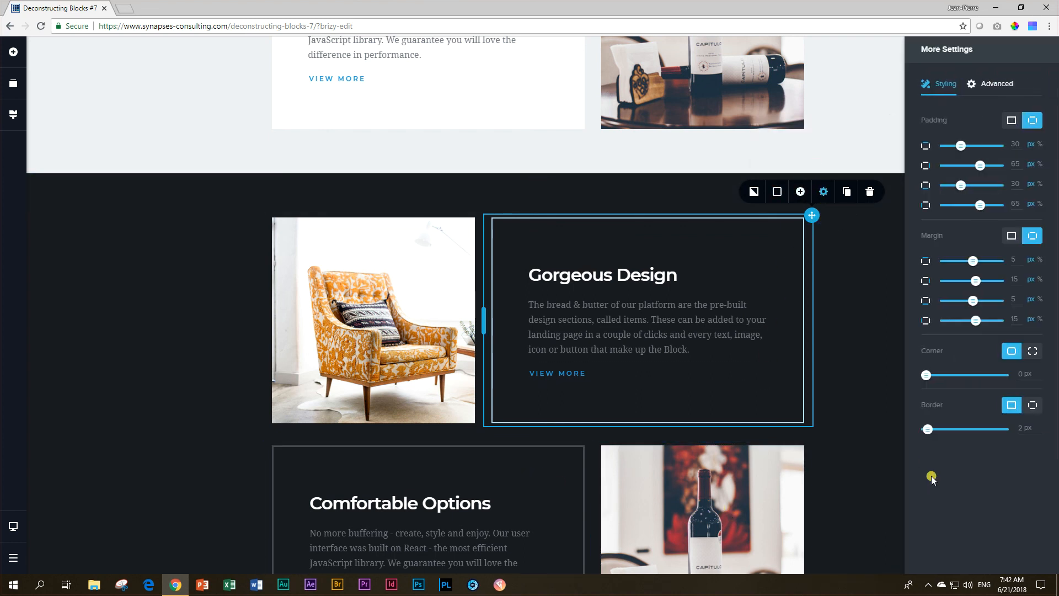
click(778, 192)
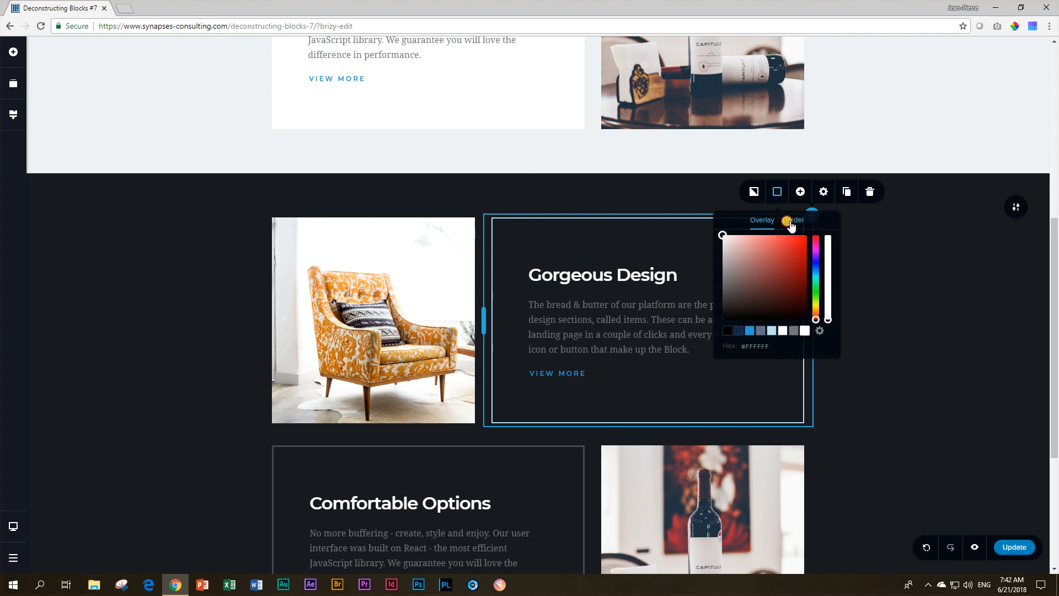
click(792, 220)
click(828, 440)
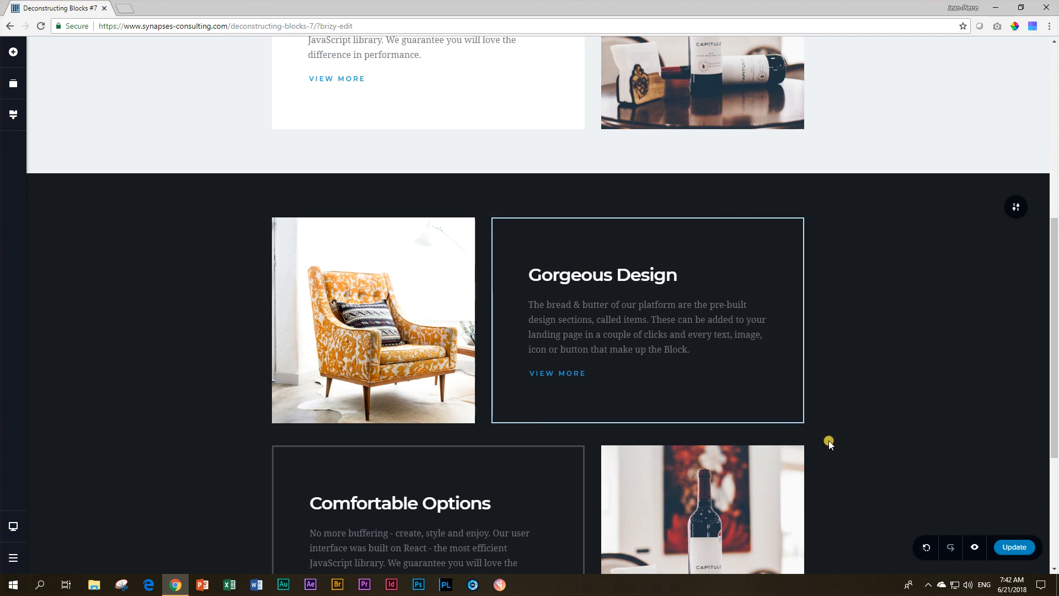
scroll(827, 441, down, 2)
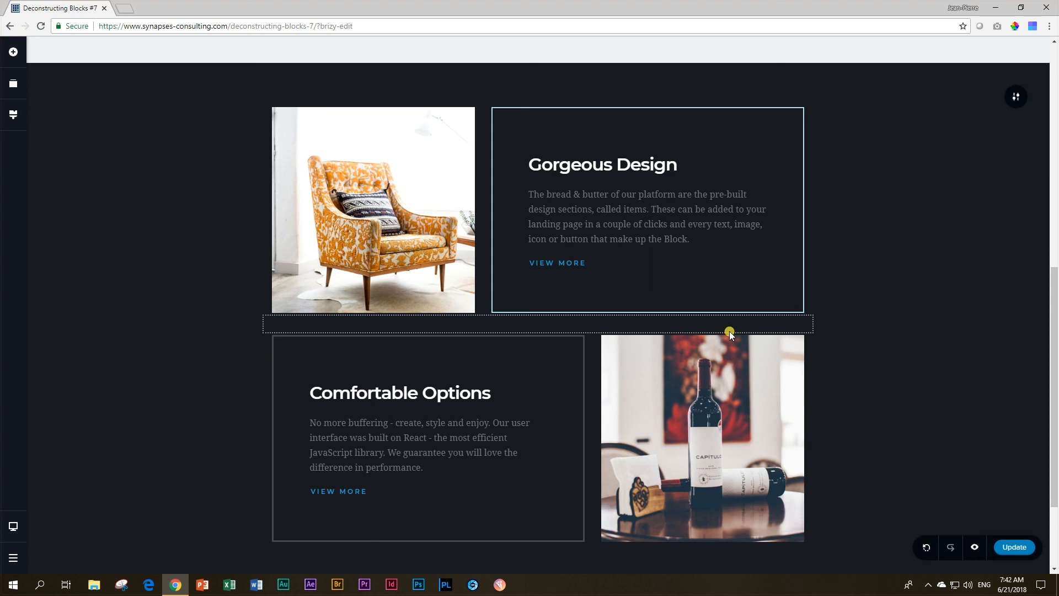
scroll(729, 332, up, 2)
mouse_move(812, 215)
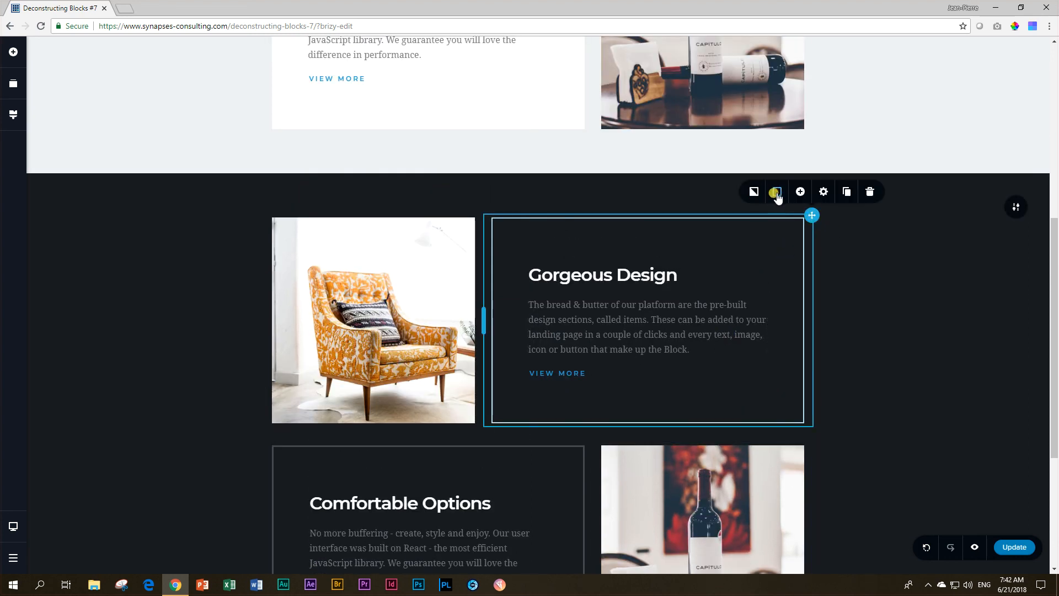
click(824, 191)
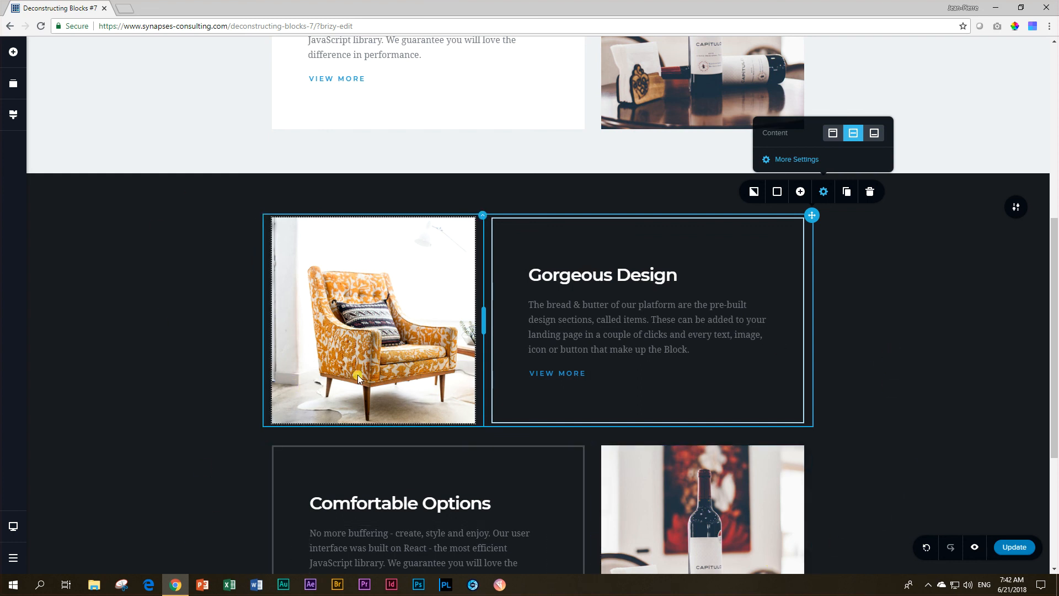
click(776, 194)
click(827, 208)
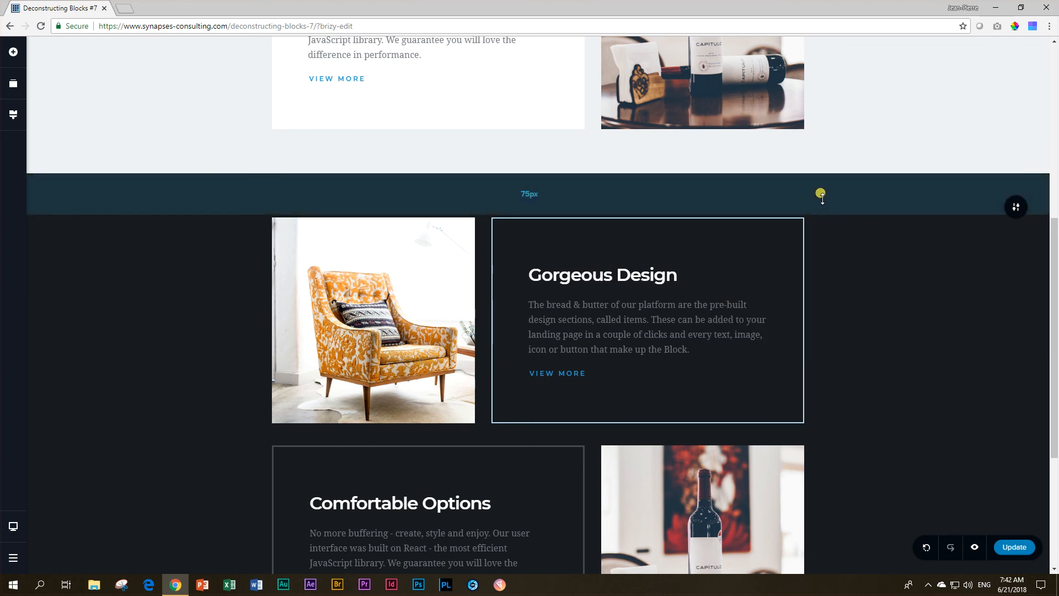
mouse_move(792, 201)
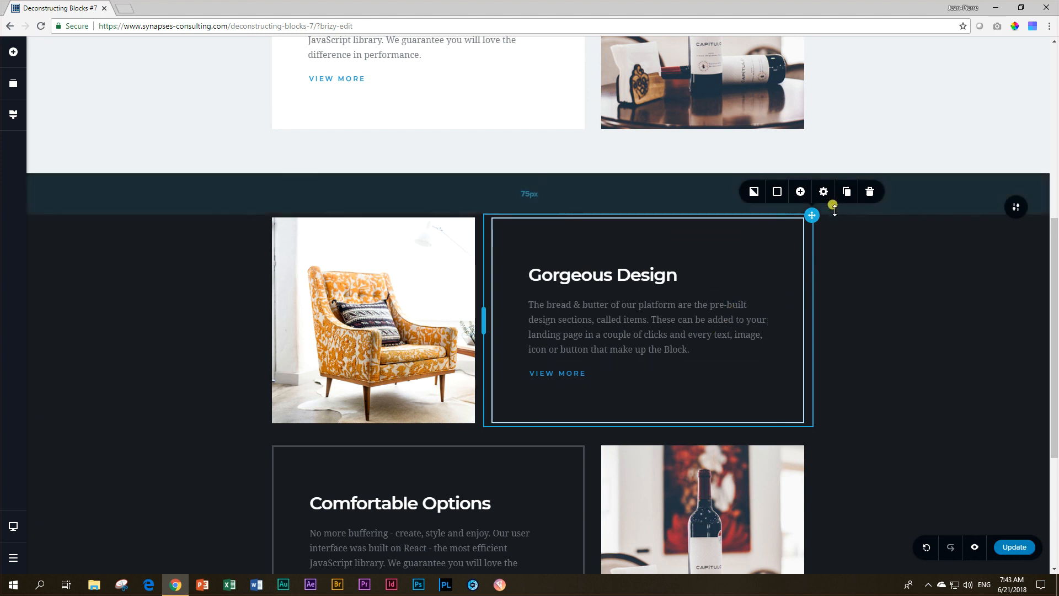
Compare the finished dark block with the light prebuilt chair and wine block at the start of the page
scroll(829, 283, down, 3)
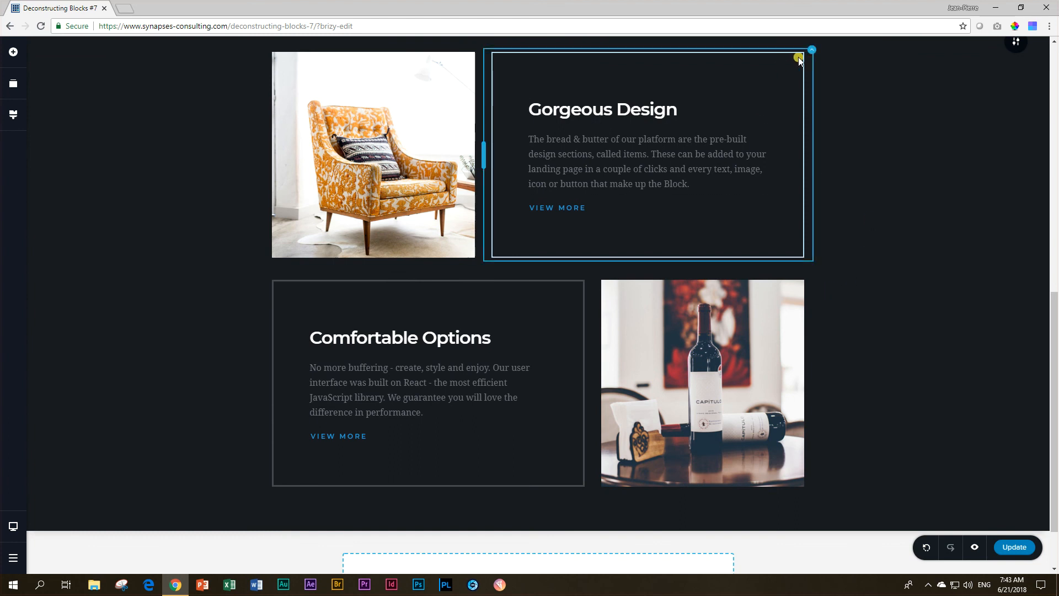
scroll(878, 268, up, 6)
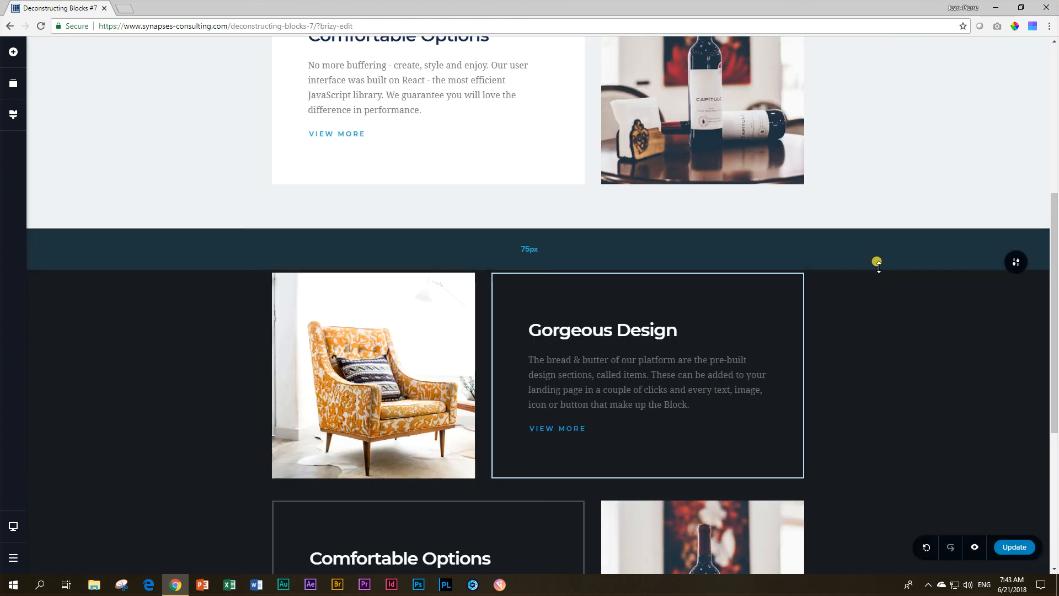
scroll(861, 182, up, 4)
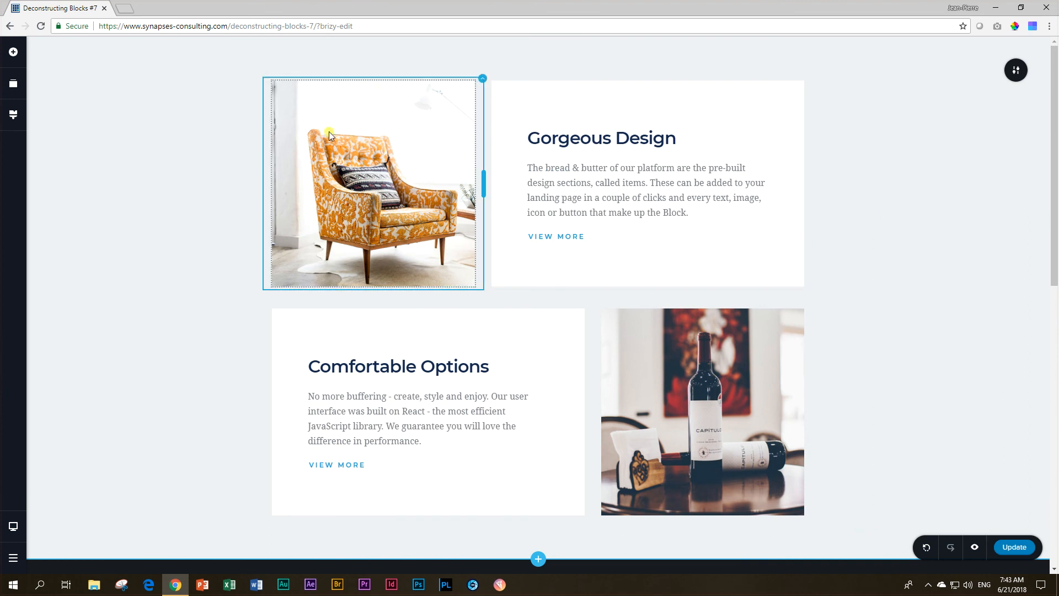
scroll(857, 412, down, 3)
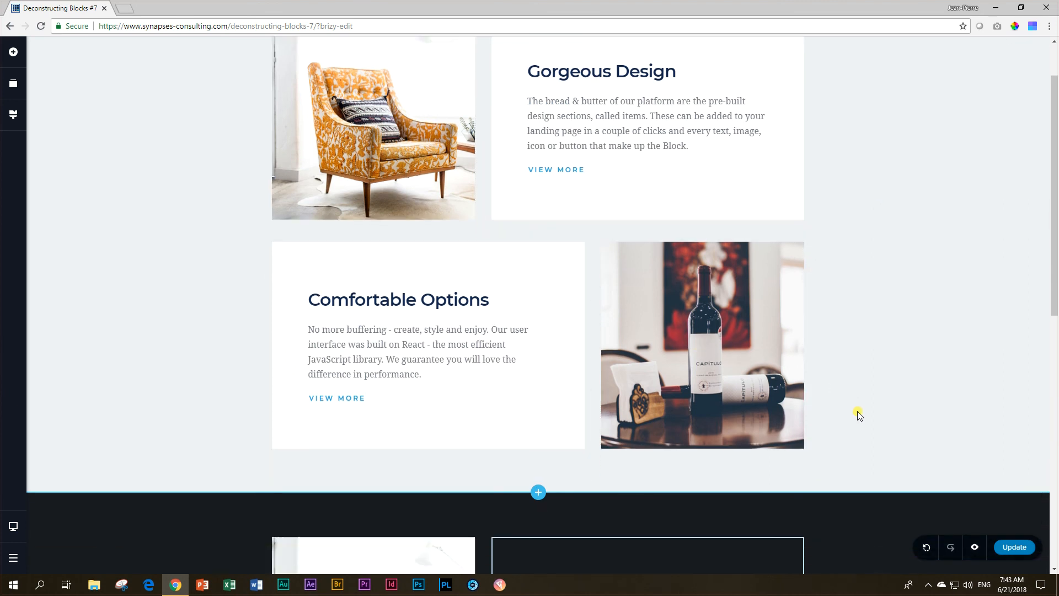
scroll(855, 414, up, 3)
scroll(859, 403, down, 1)
scroll(858, 402, up, 1)
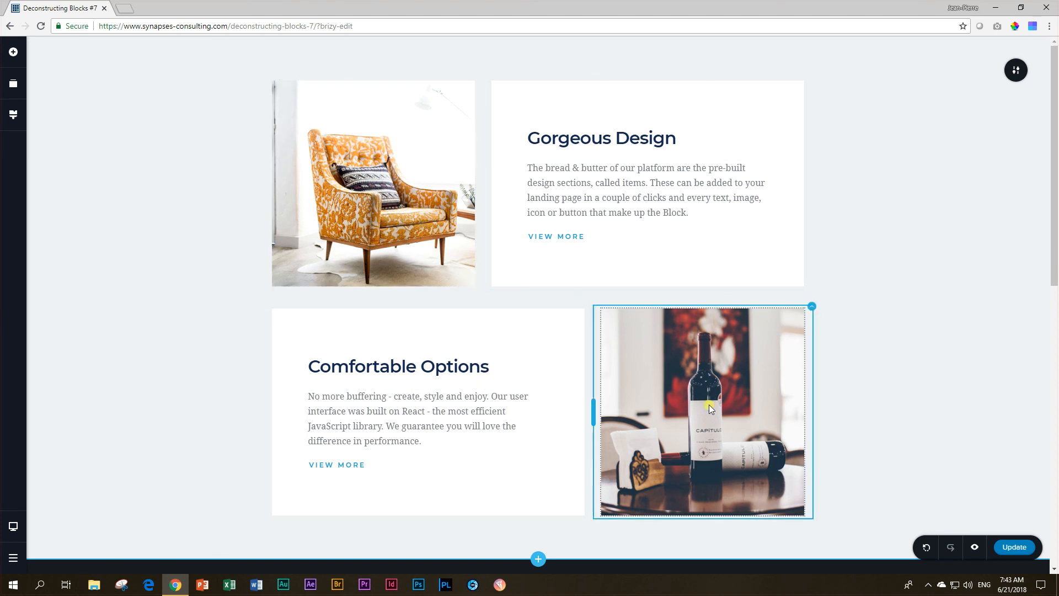